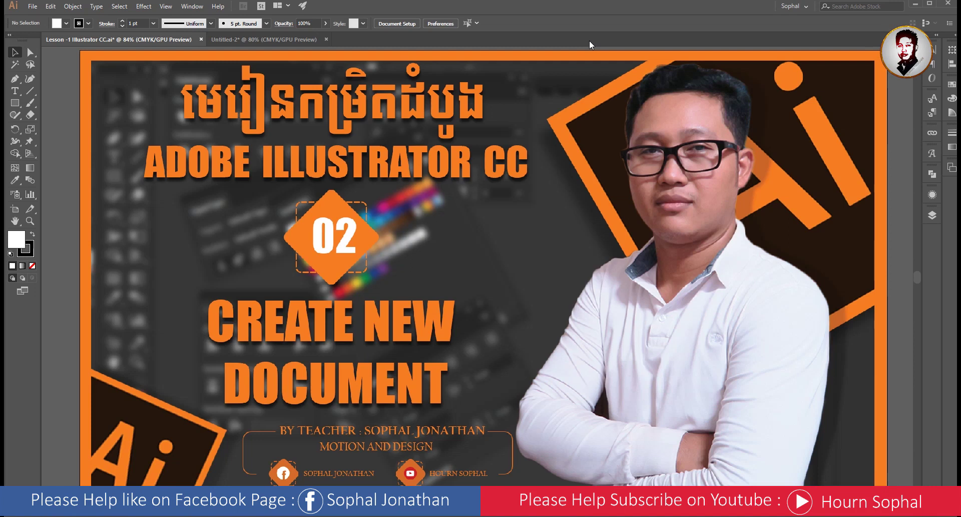
Close the unused Untitled-2 document so only the Lesson file stays open.
left_click(326, 39)
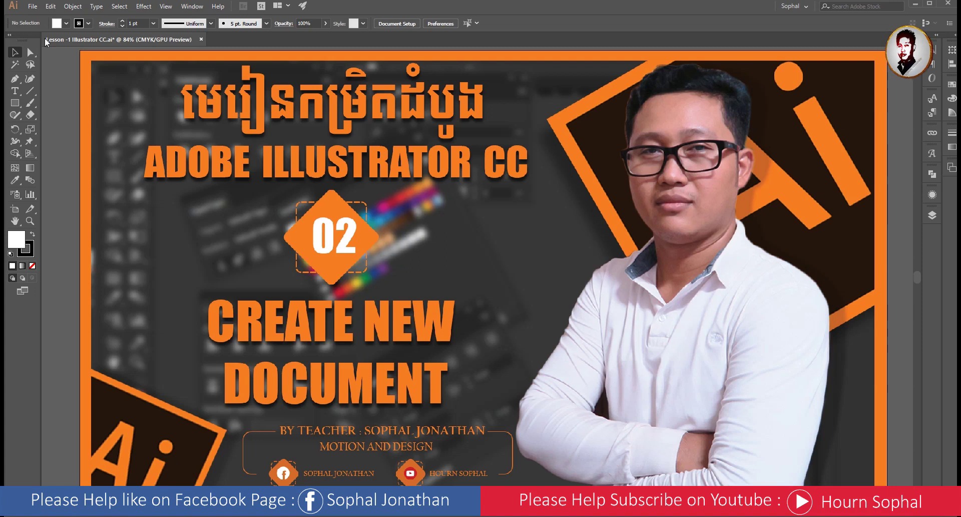
left_click(33, 6)
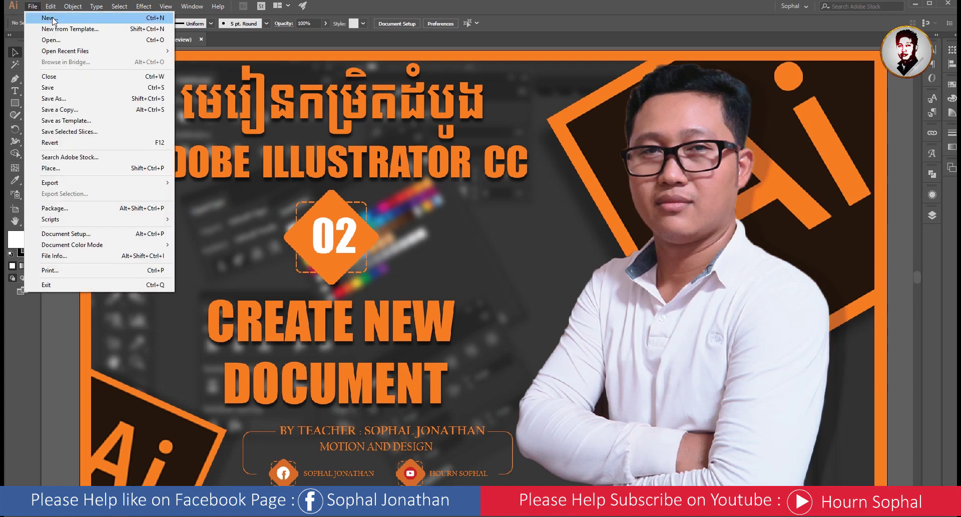
Start a new document and view its empty Saved templates category.
left_click(50, 18)
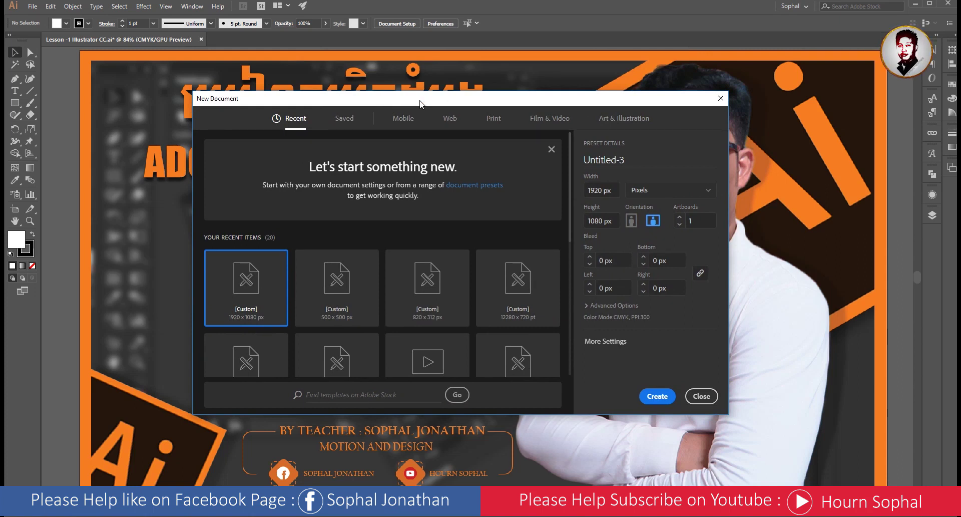
left_click_drag(419, 104, 415, 83)
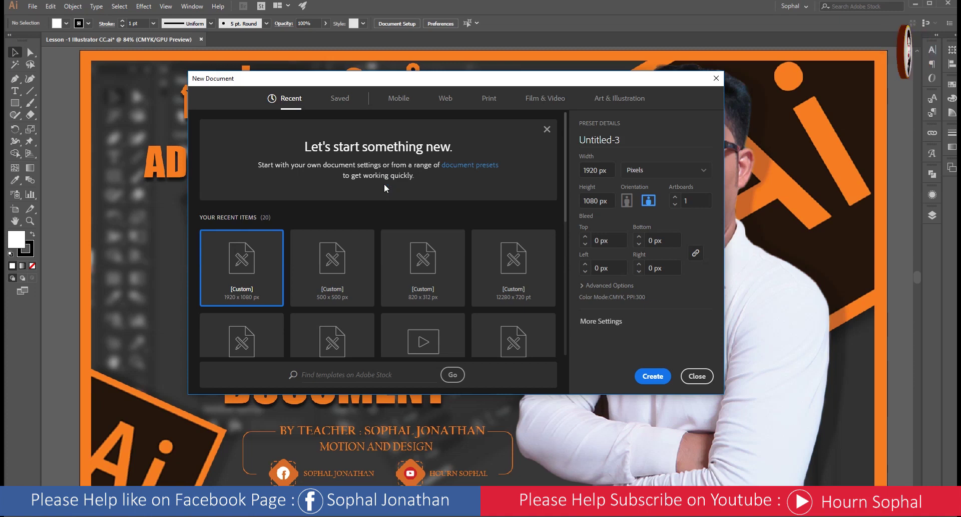
left_click(340, 101)
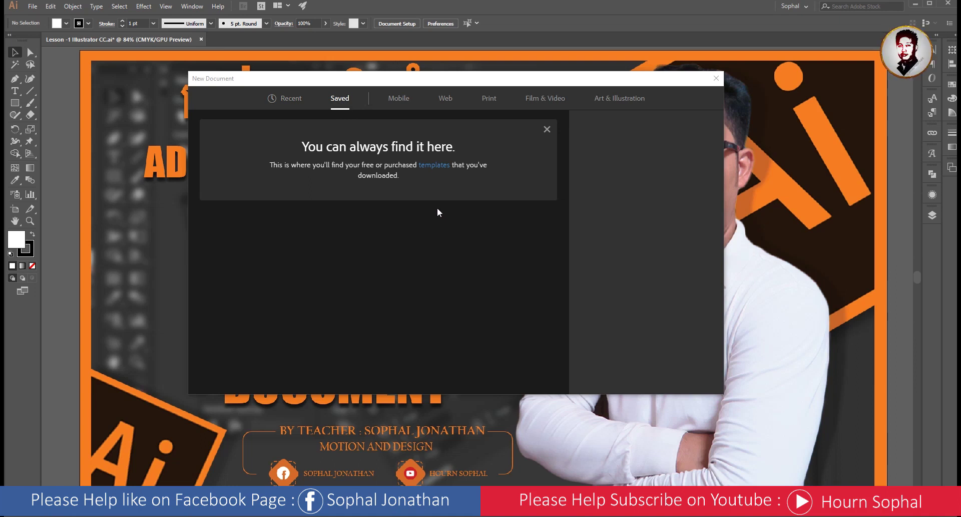
Browse the Mobile, Web, Print, Film & Video and Art & Illustration blank presets.
left_click(399, 99)
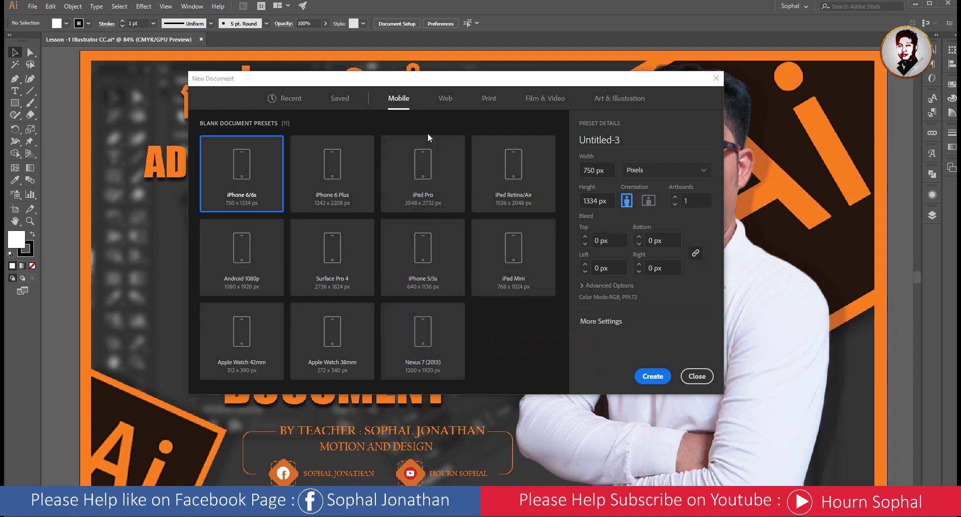
left_click(445, 98)
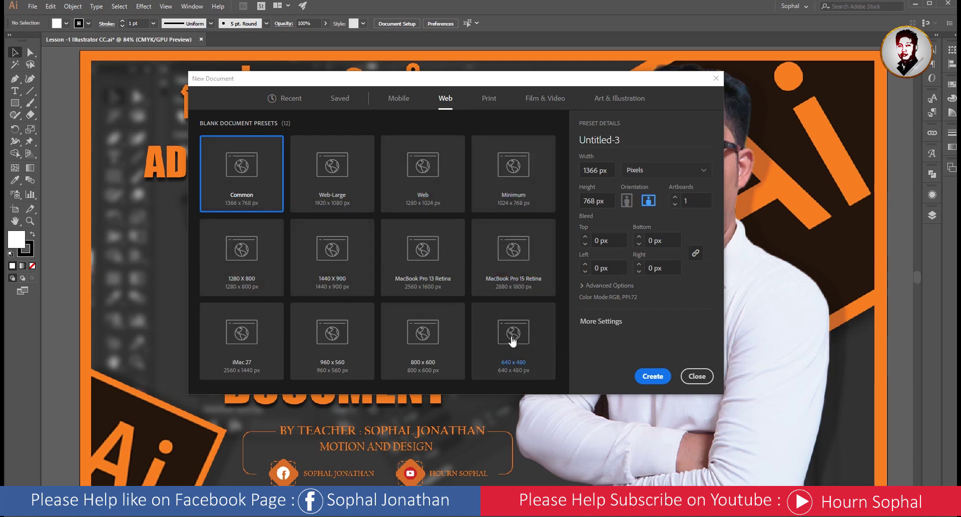
left_click(489, 98)
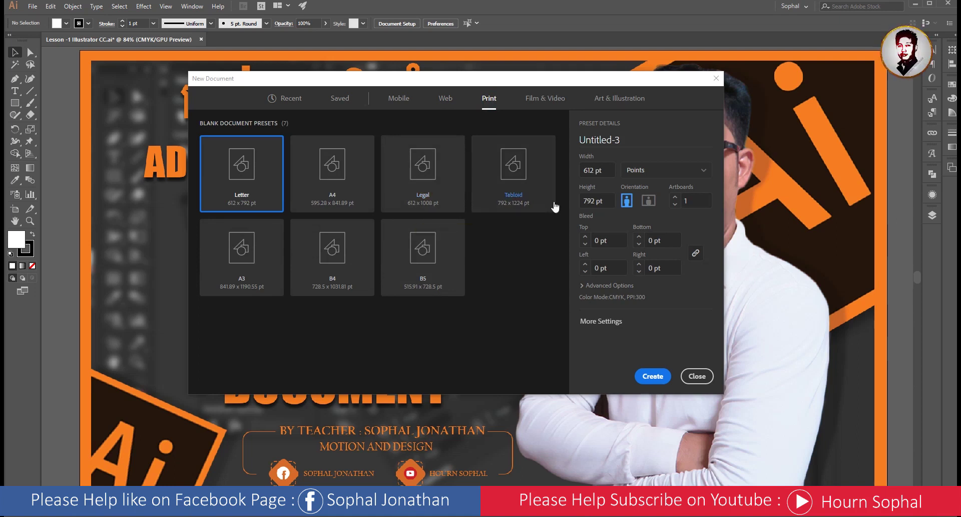
left_click(551, 100)
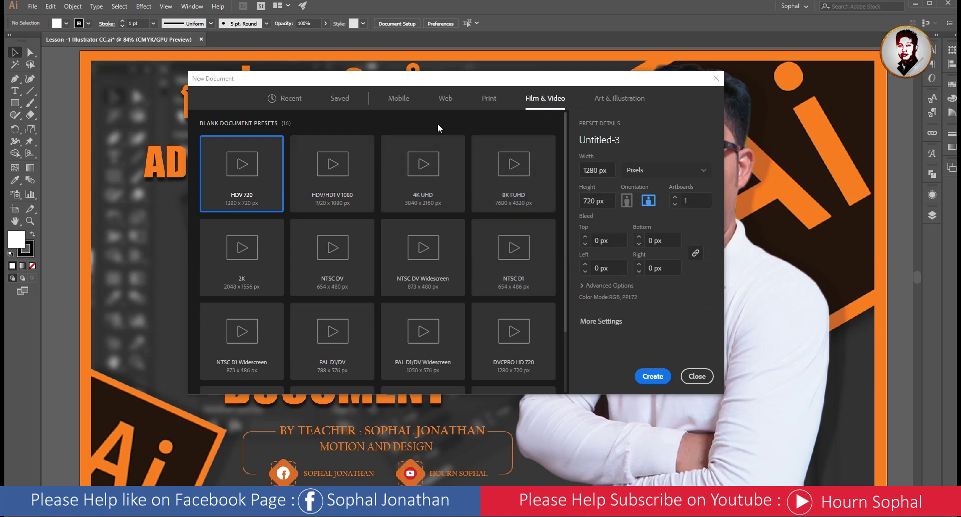
left_click(626, 100)
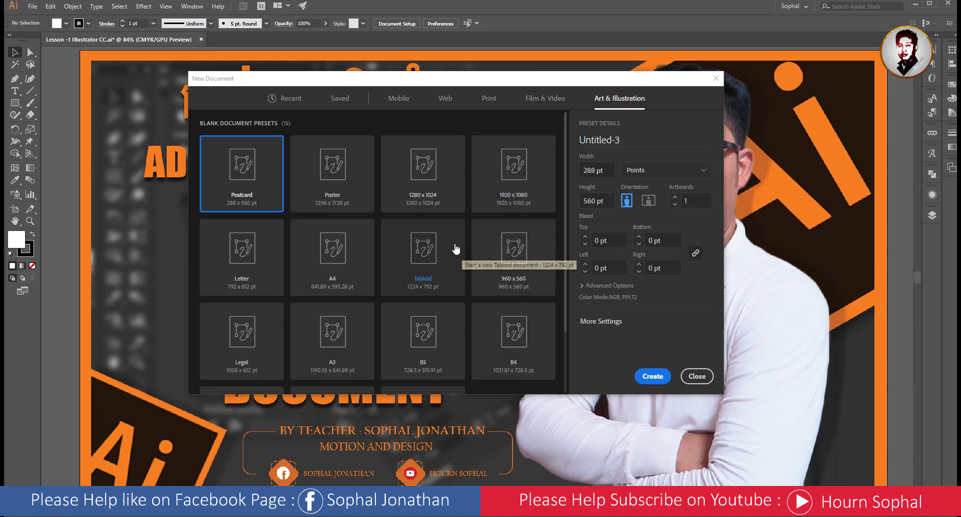
scroll(408, 222, "down", 1)
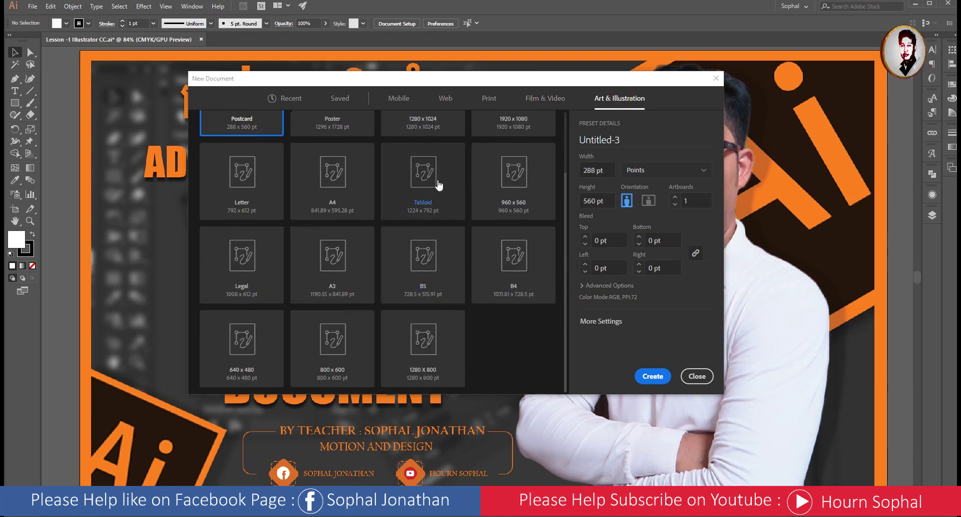
scroll(466, 193, "up", 1)
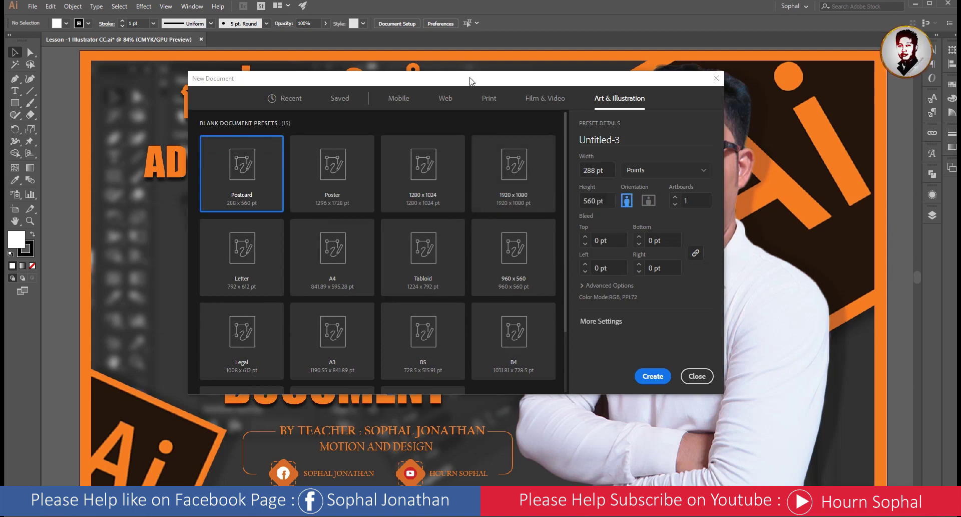
Return to the Print presets and preview More Settings, cancelling without changes.
left_click(500, 97)
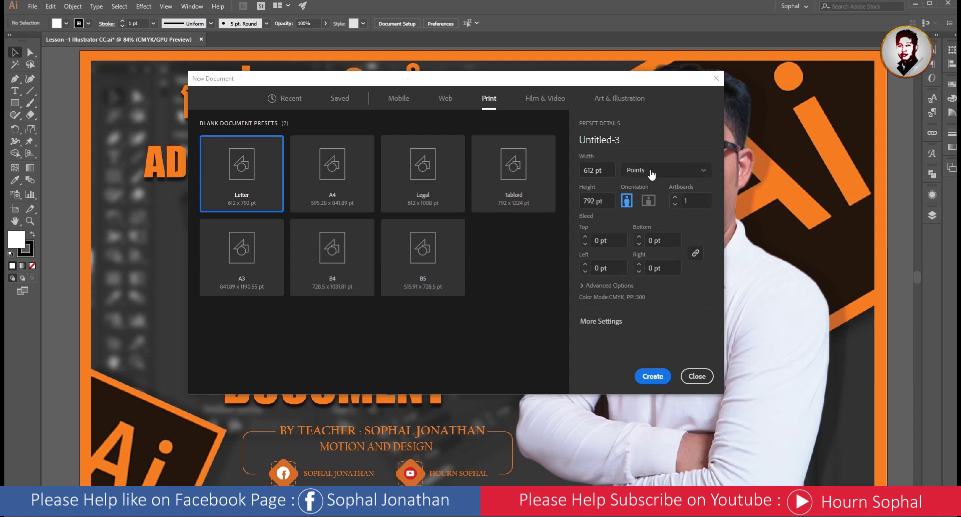
left_click(609, 325)
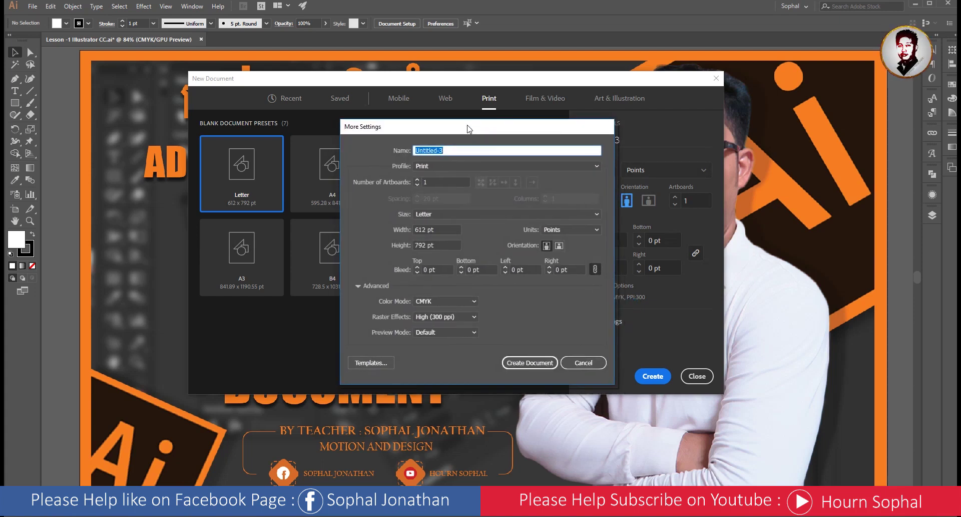
left_click_drag(468, 129, 412, 76)
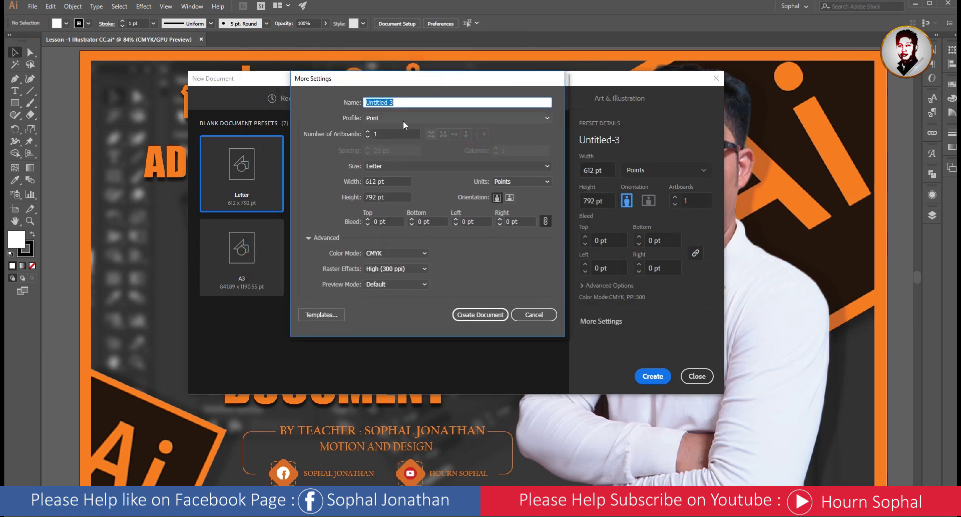
left_click(544, 315)
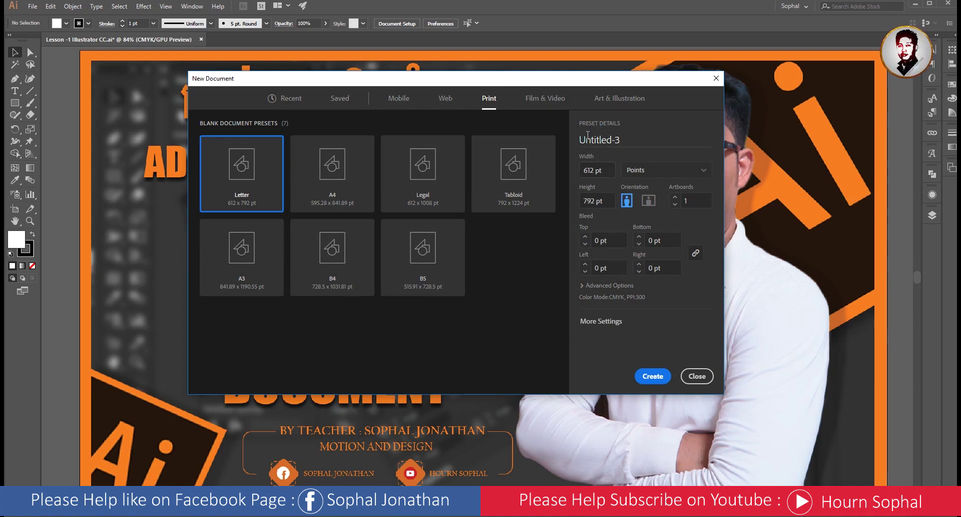
Rename the Letter document from Untitled-3 to 'Testing'.
left_click(700, 141)
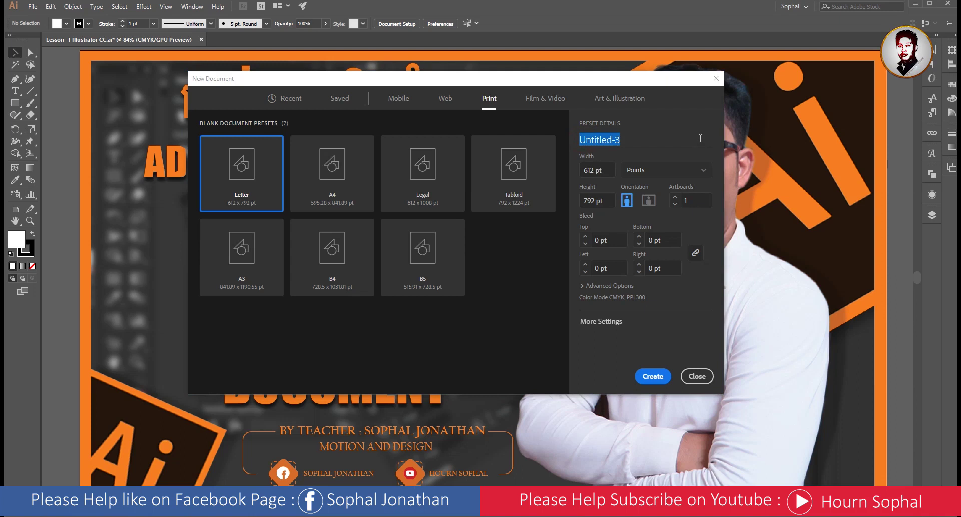
type("Tesyt")
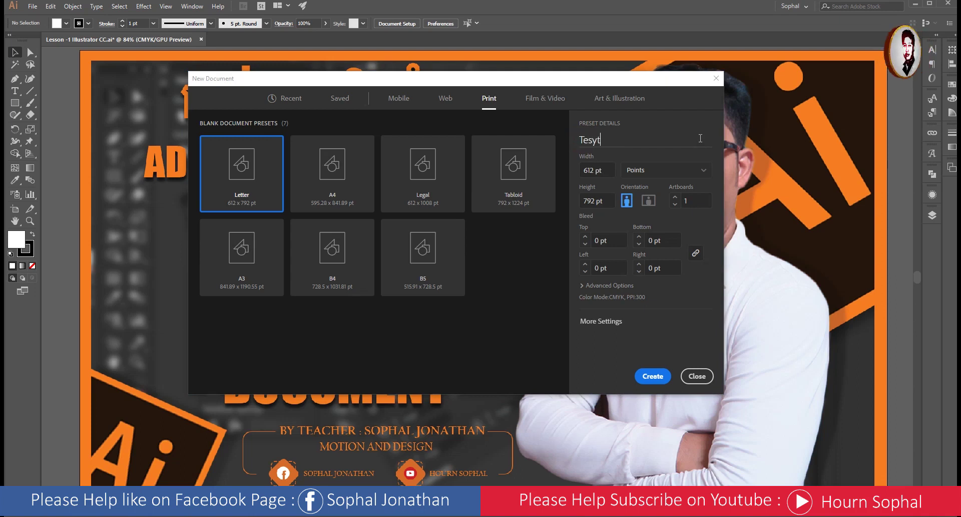
key("BackSpace")
key("BackSpace")
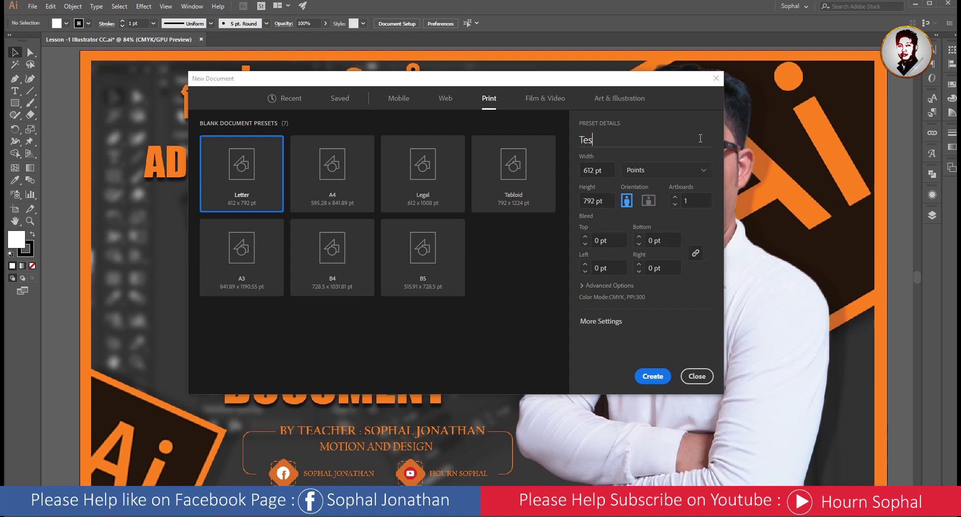
type("ting")
key("Tab")
key("Tab")
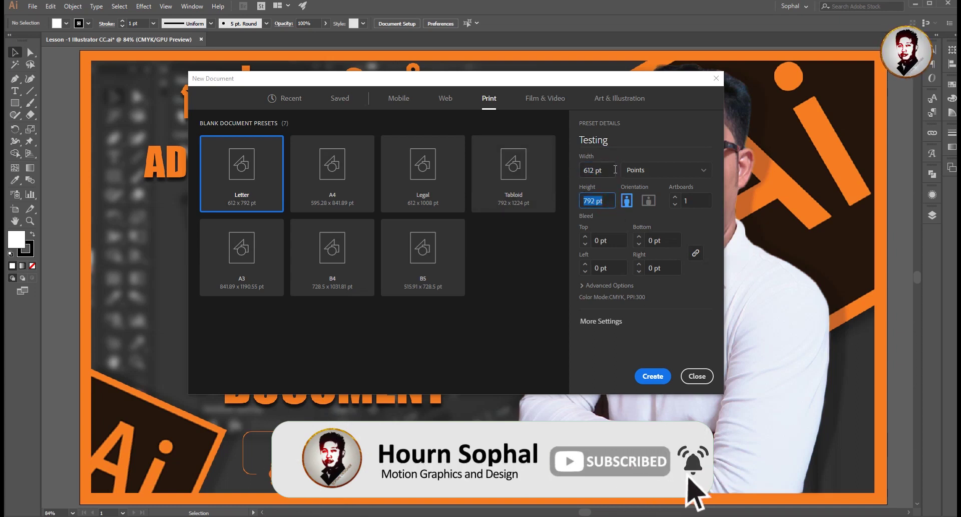
left_click(649, 171)
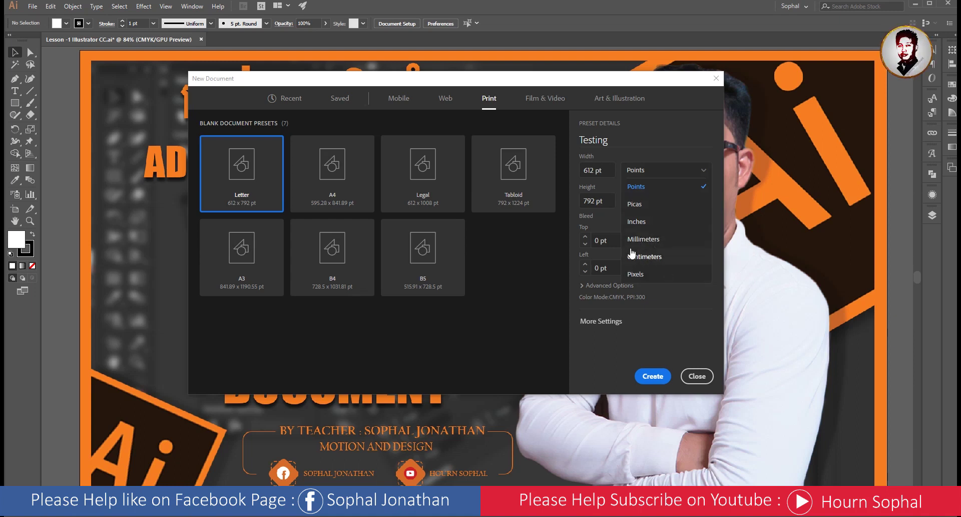
Switch to centimeters and choose the A4 preset, 21 x 29.7 cm portrait.
left_click(642, 256)
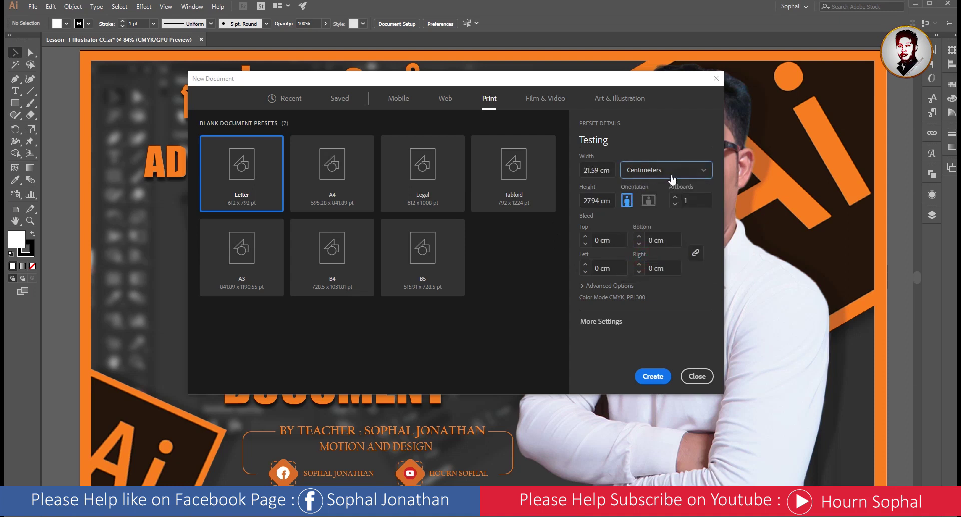
left_click(609, 170)
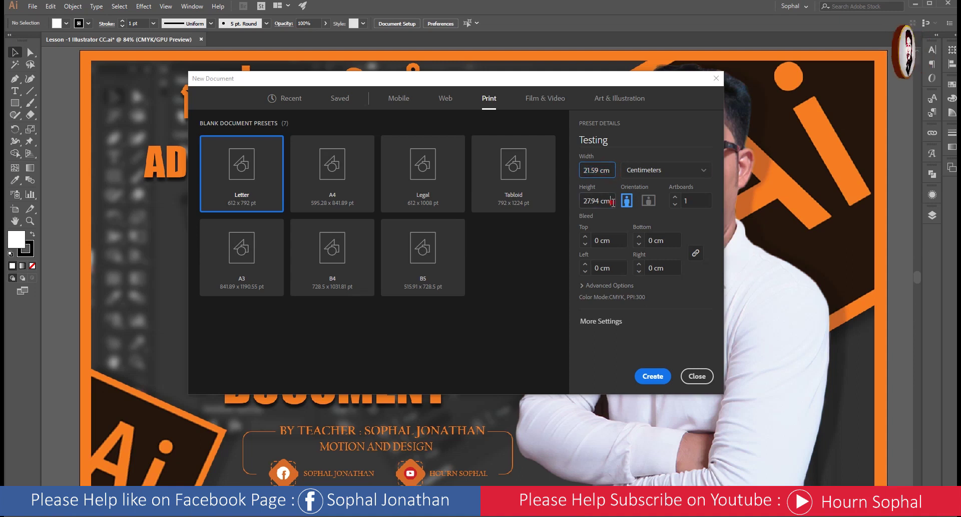
left_click_drag(612, 201, 571, 203)
left_click(343, 201)
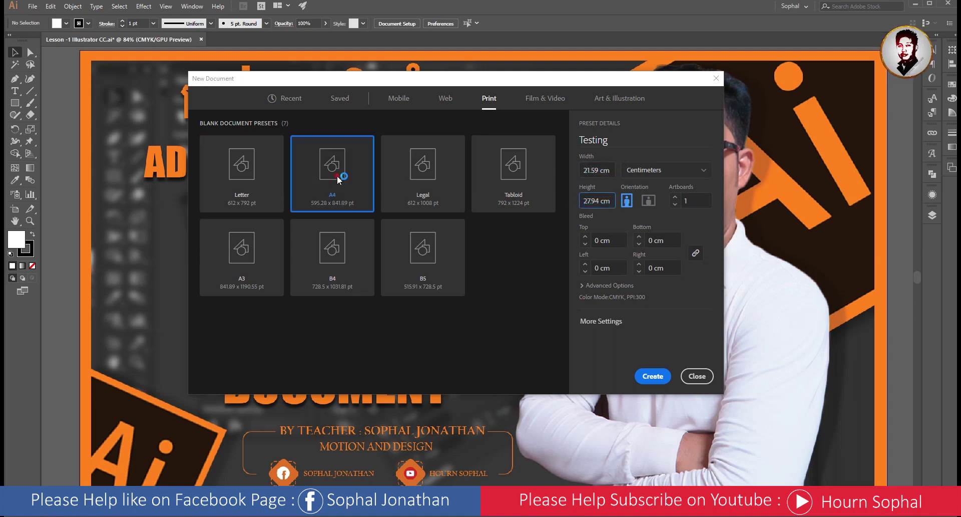
left_click(647, 171)
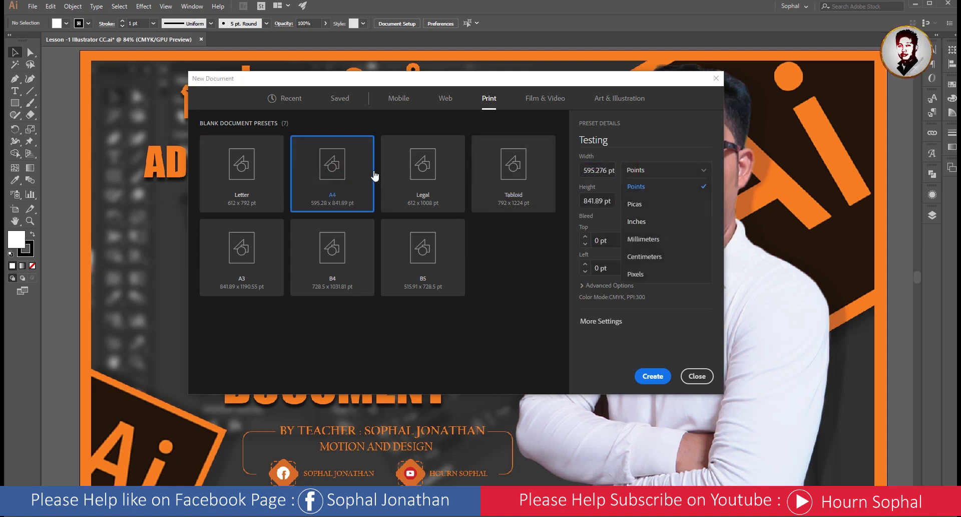
left_click(645, 257)
key("Tab")
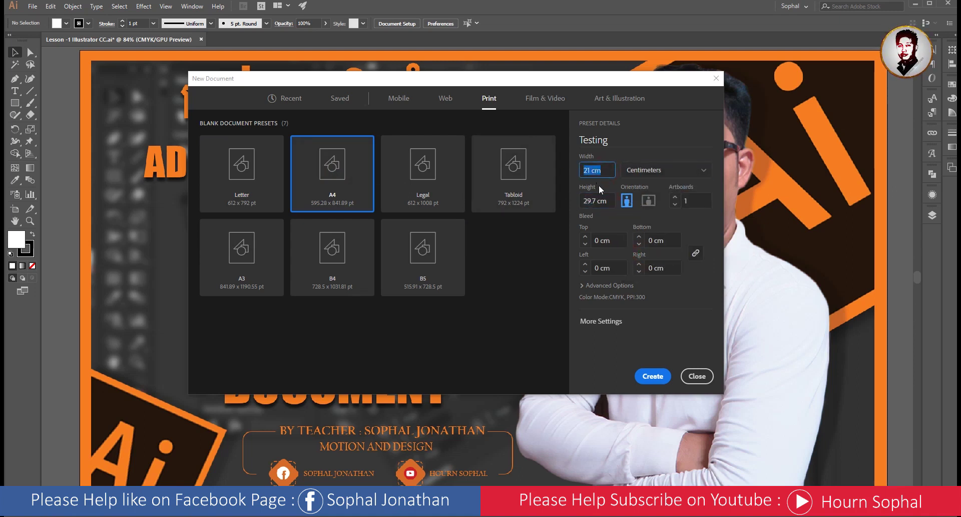
double_click(604, 201)
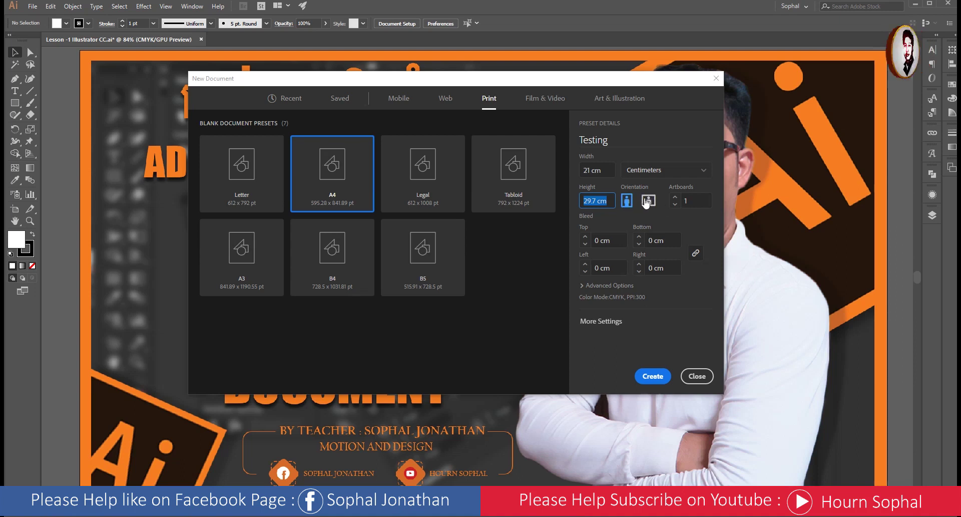
Set the number of artboards to 3.
left_click(698, 200)
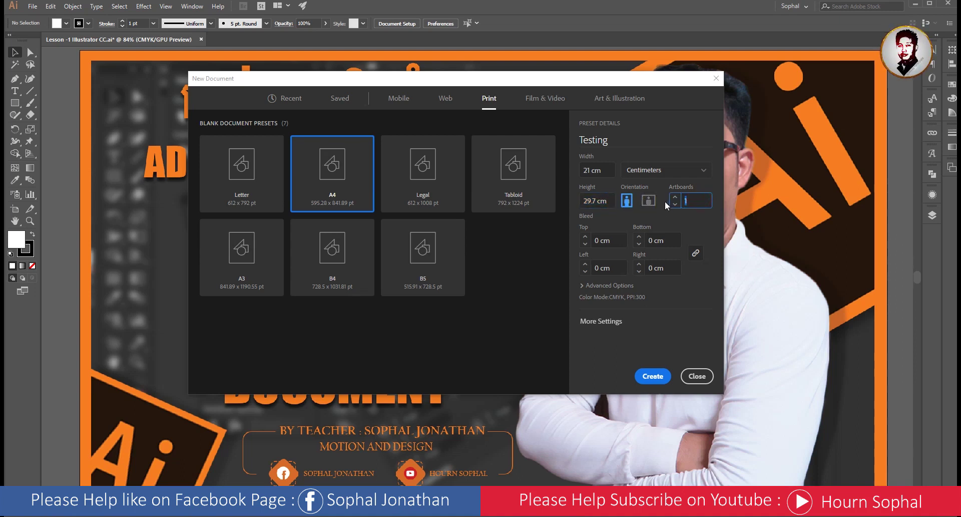
left_click(680, 207)
type("3")
left_click(591, 227)
Give all four sides a linked 0.5 cm bleed.
left_click(618, 243)
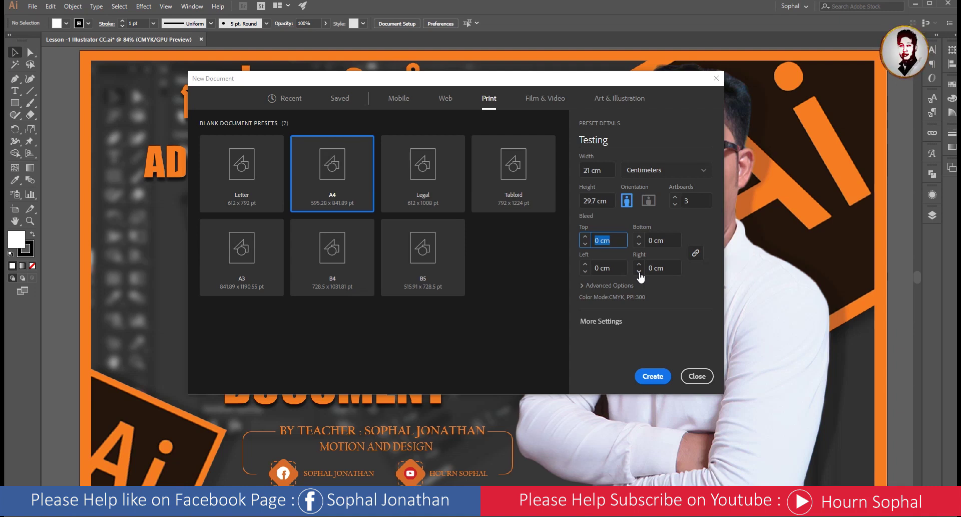
type(".5")
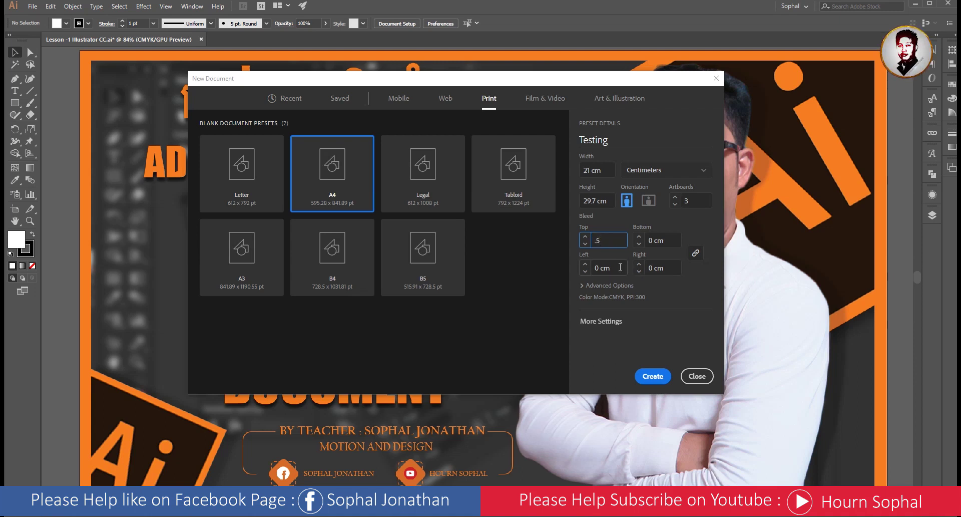
left_click(621, 267)
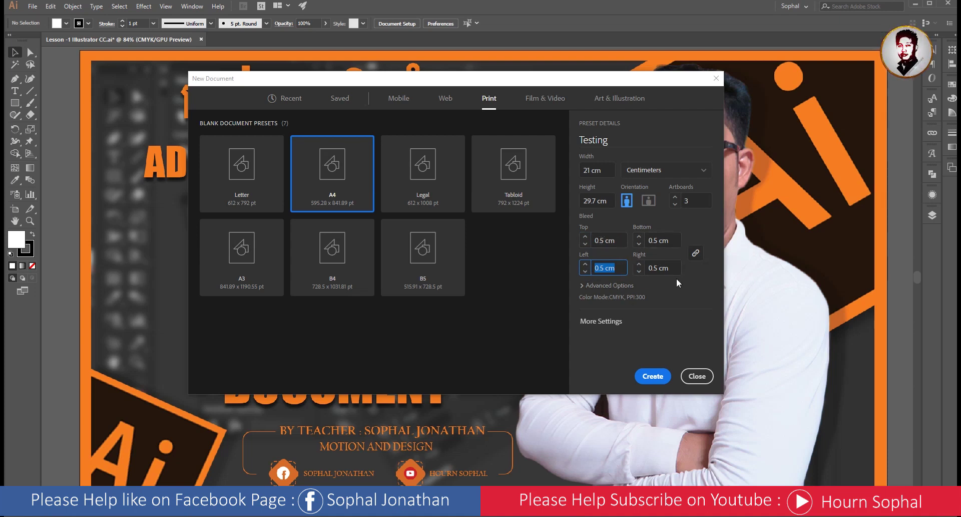
left_click(696, 253)
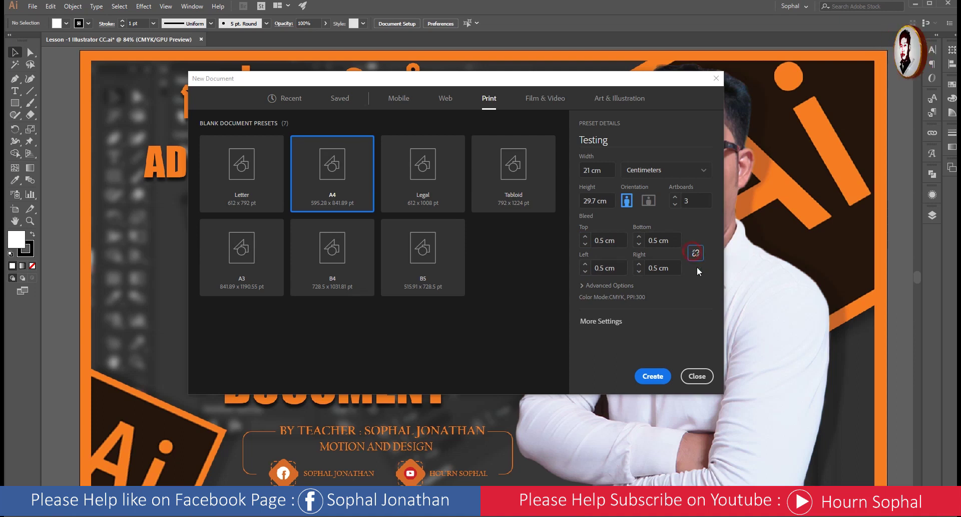
left_click(620, 241)
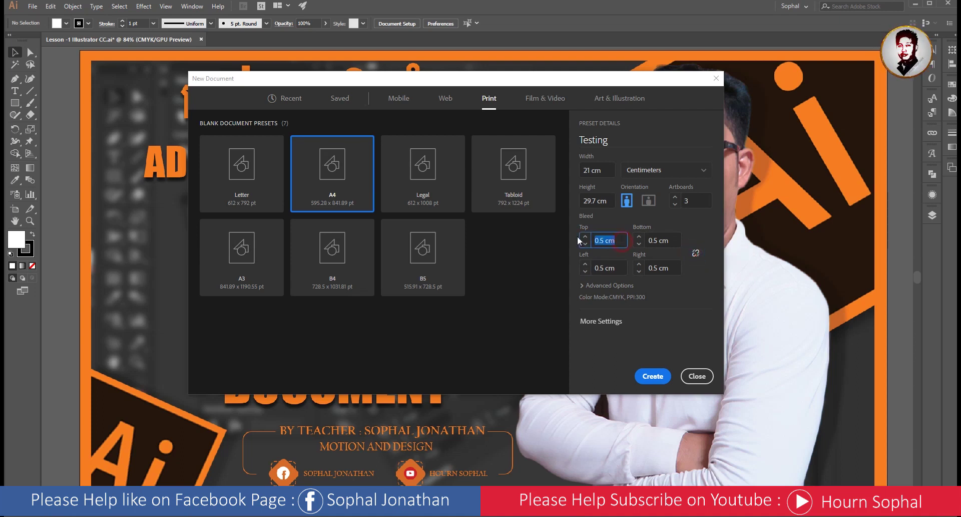
left_click(669, 242)
left_click(694, 254)
left_click(696, 254)
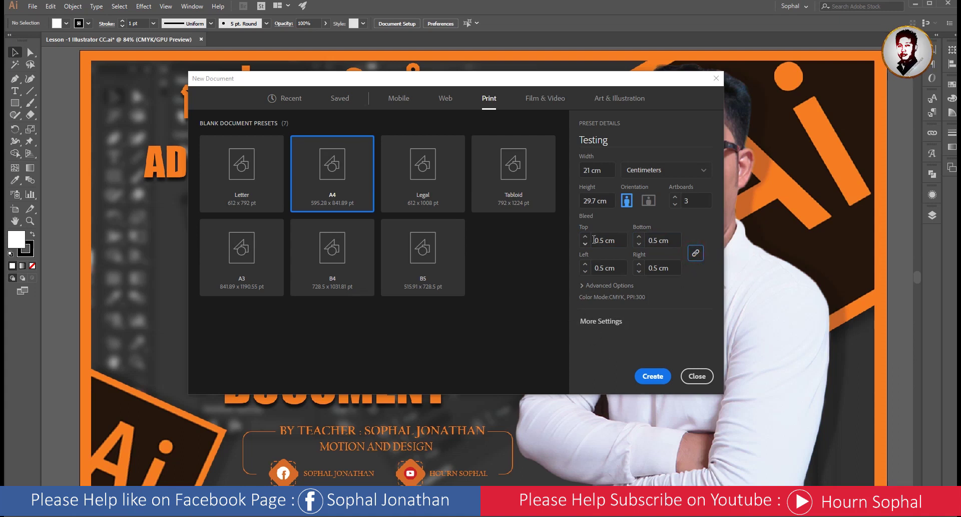
left_click(704, 200)
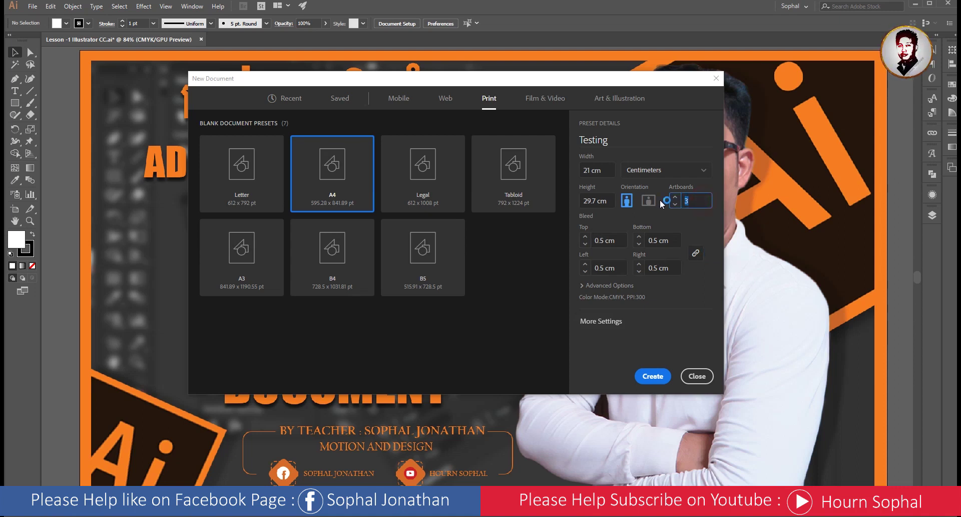
Expand Advanced Options, keeping CMYK Color and High (300 ppi) raster effects.
left_click(584, 286)
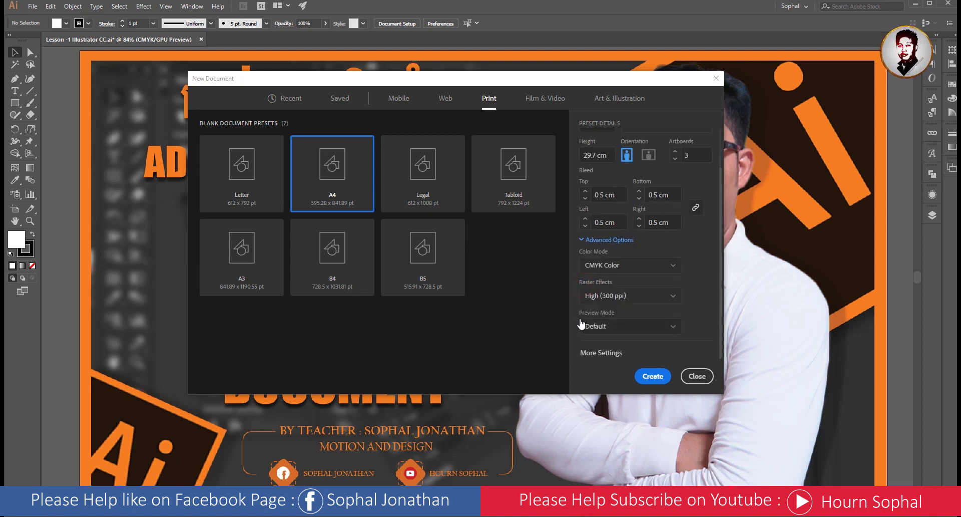
left_click(620, 266)
left_click(700, 316)
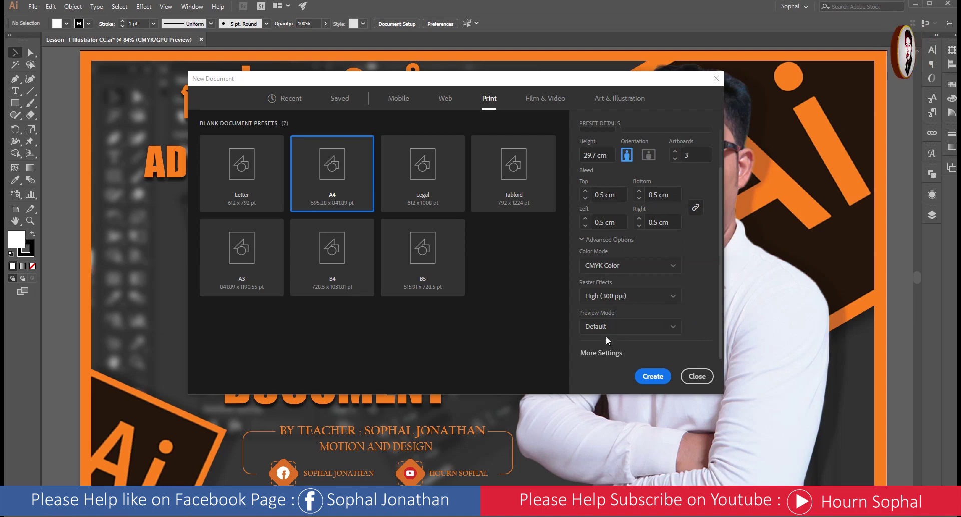
left_click(613, 300)
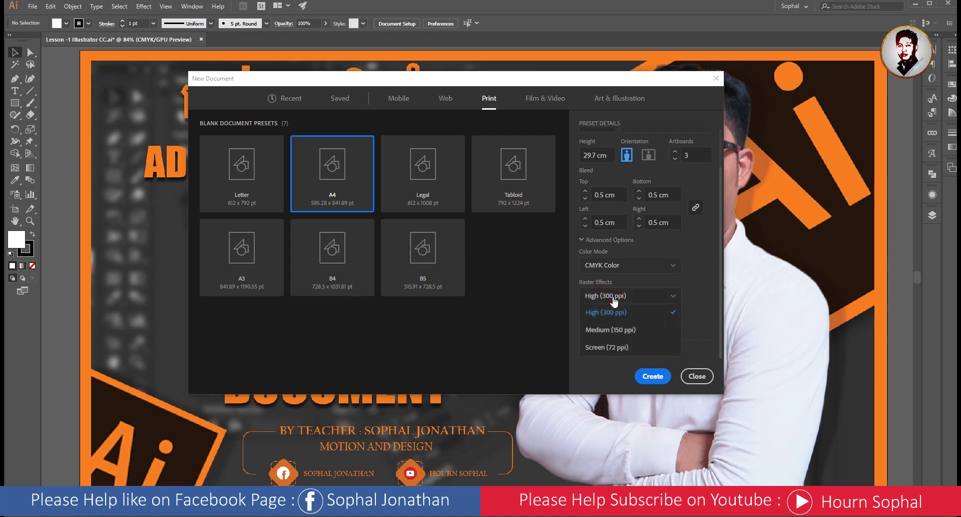
left_click(614, 299)
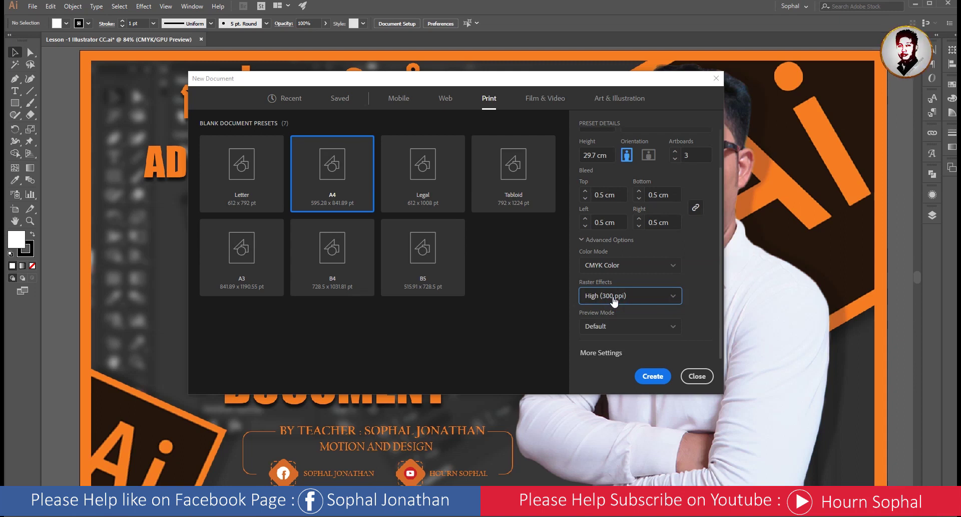
left_click(614, 299)
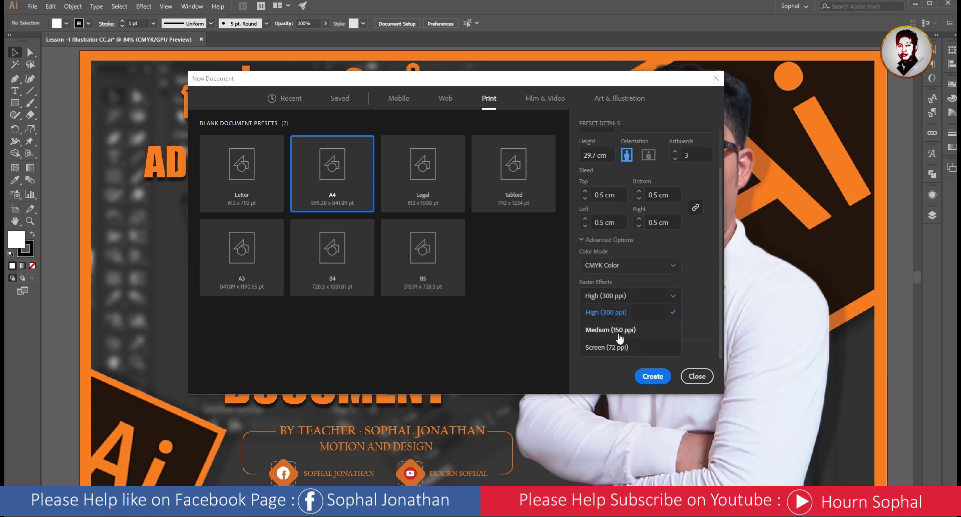
left_click(688, 317)
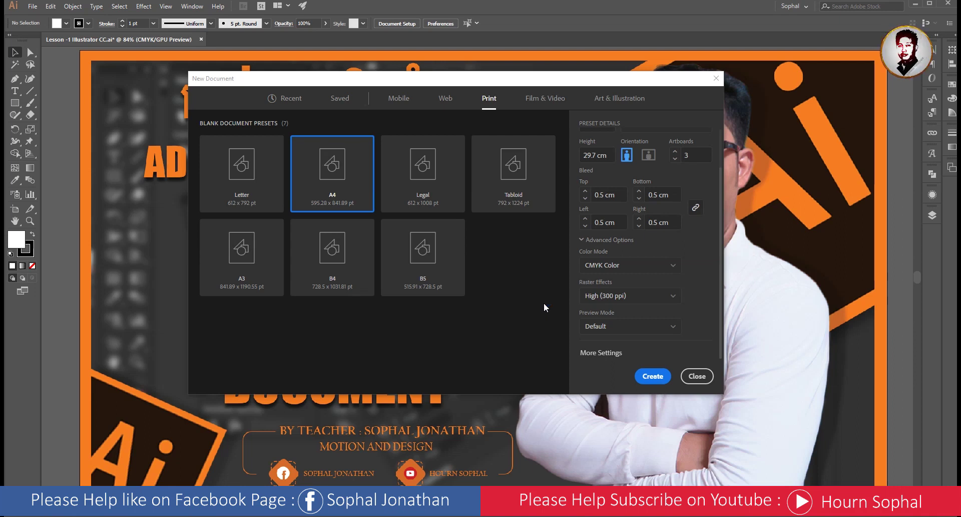
Keep the preview mode at Default.
left_click(631, 325)
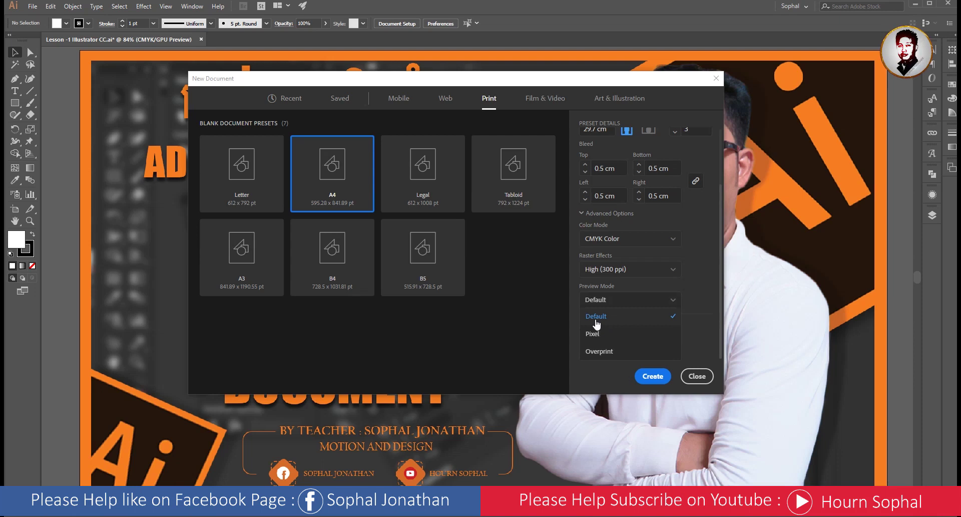
left_click(542, 315)
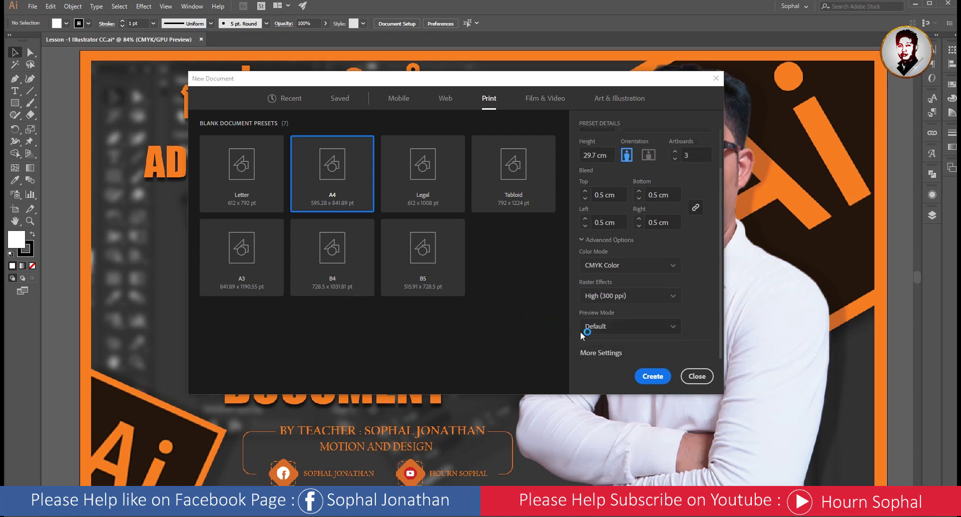
In More Settings, review the artboard grid layout by column and row, and the 0.71 cm spacing.
left_click(598, 353)
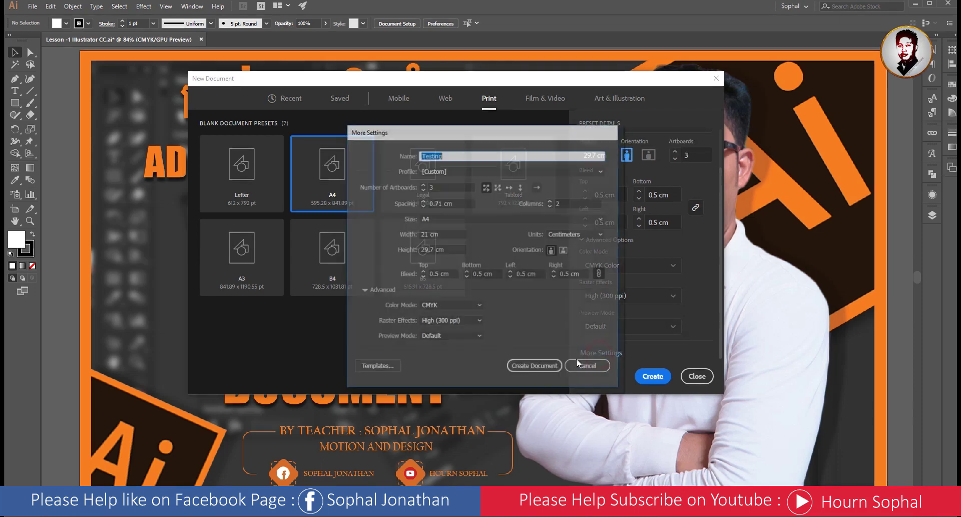
left_click_drag(540, 139, 362, 132)
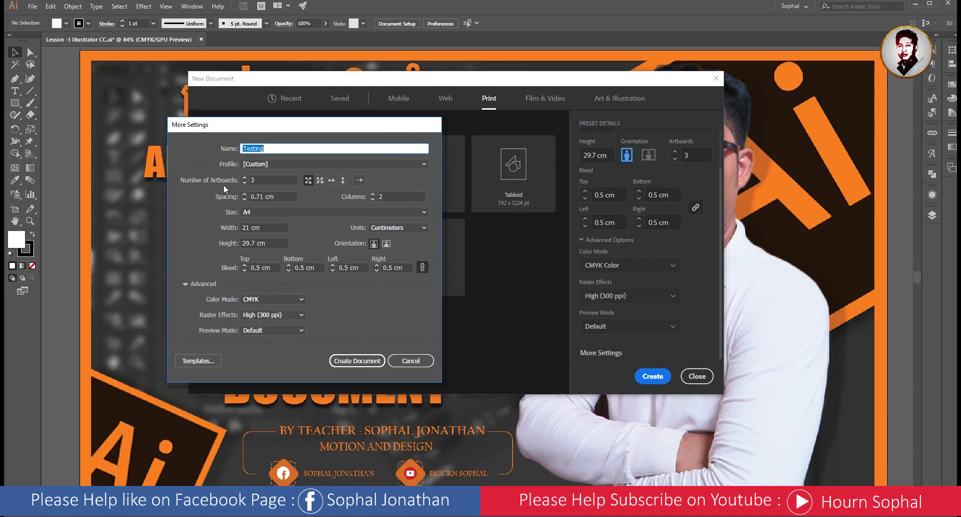
left_click(320, 182)
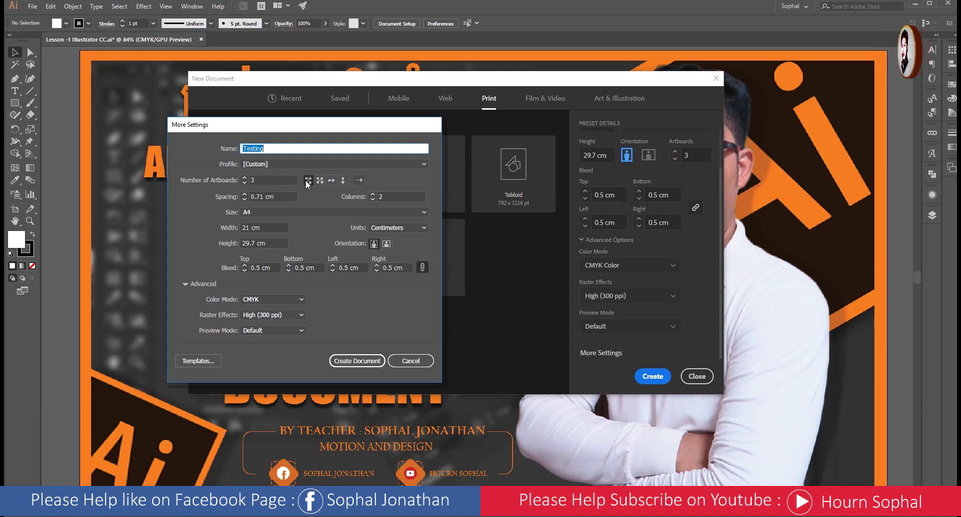
left_click(310, 181)
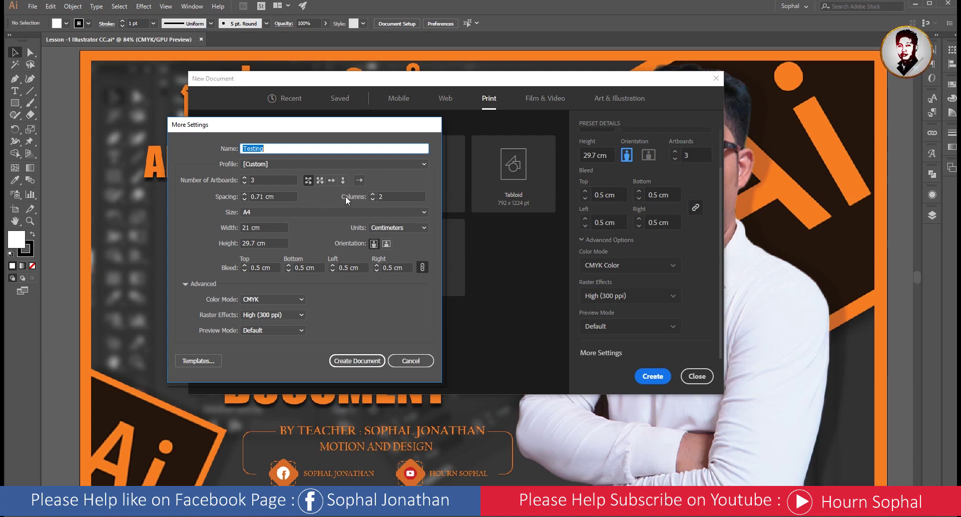
left_click_drag(296, 196, 249, 198)
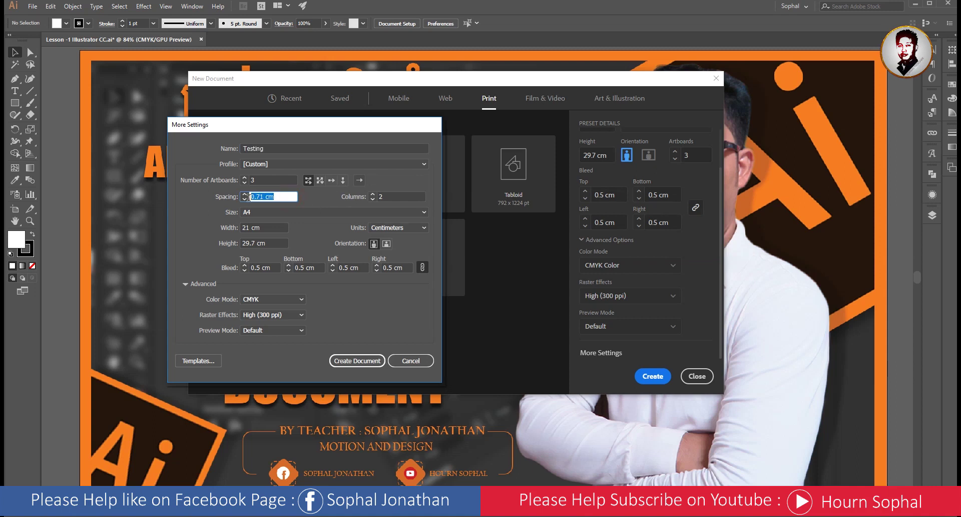
left_click(281, 196)
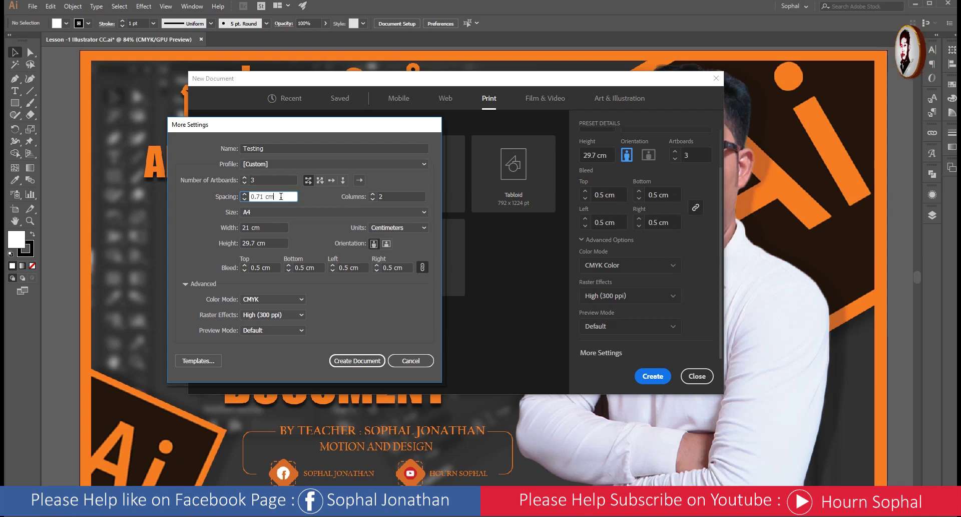
key("Tab")
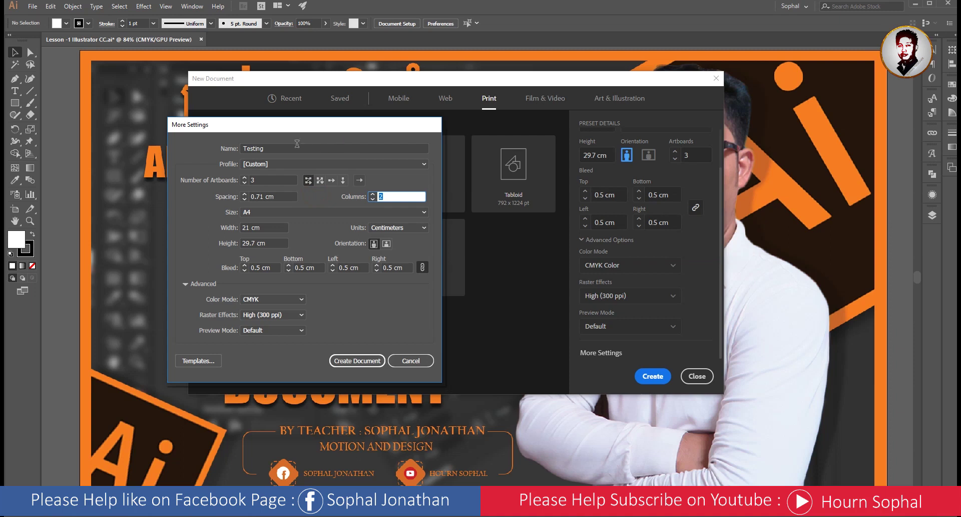
Keep the Custom profile and browse the Templates folder for a template.
left_click_drag(296, 130, 425, 129)
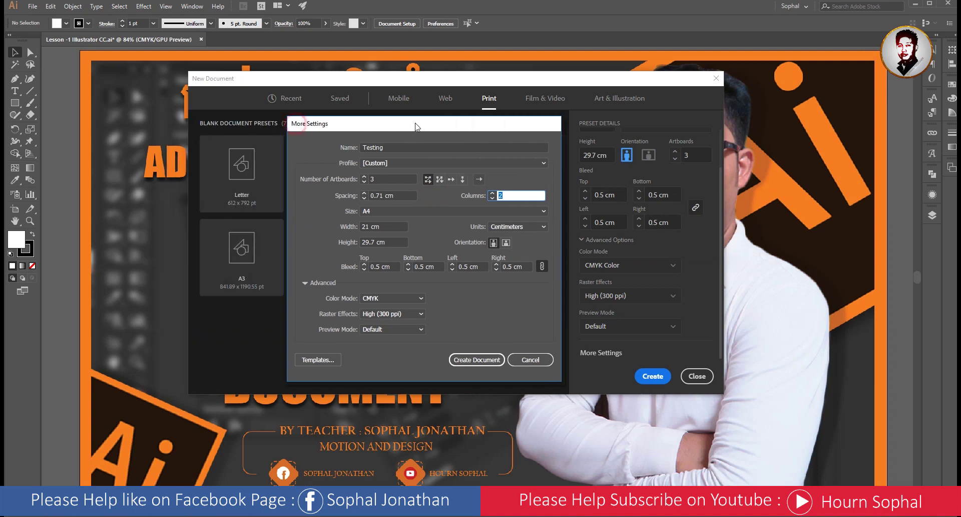
left_click(420, 163)
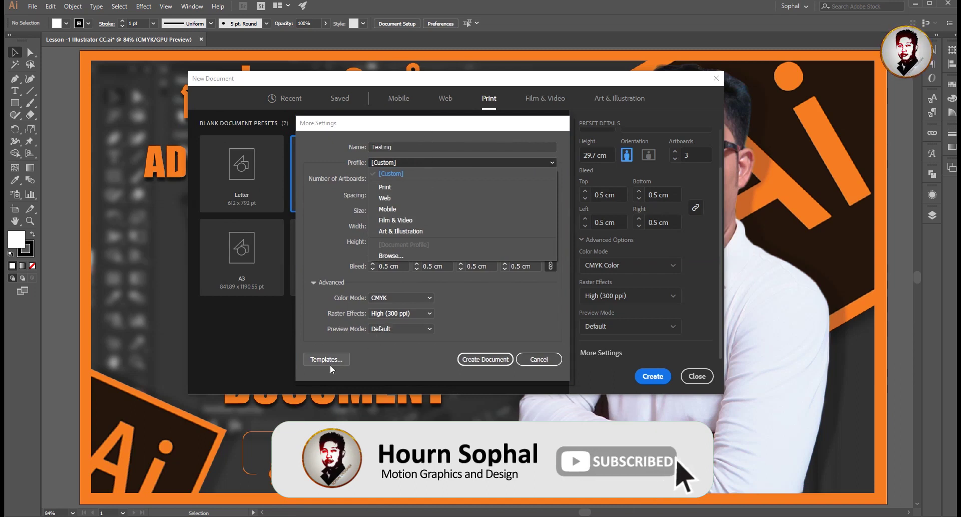
left_click(384, 365)
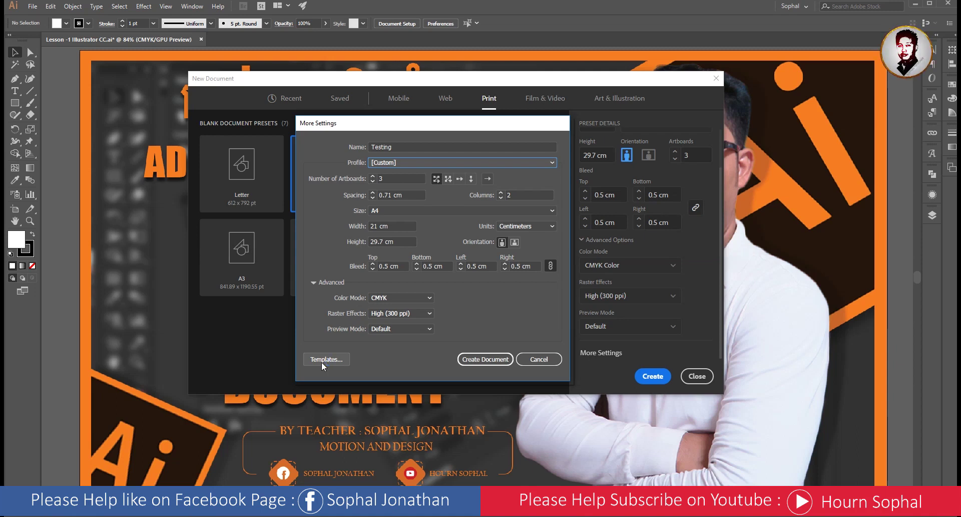
left_click(323, 359)
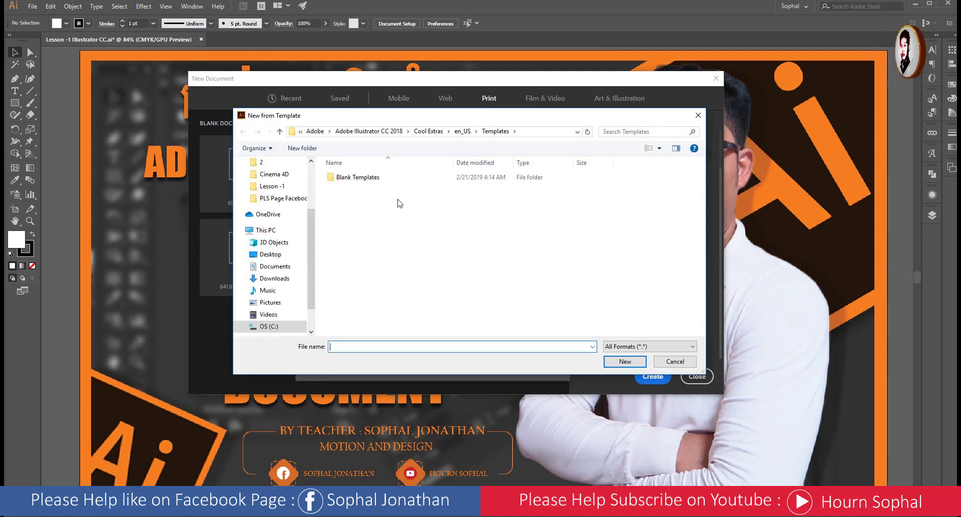
Look at Banner Ads.ait in Blank Templates, then cancel without opening any template.
double_click(369, 181)
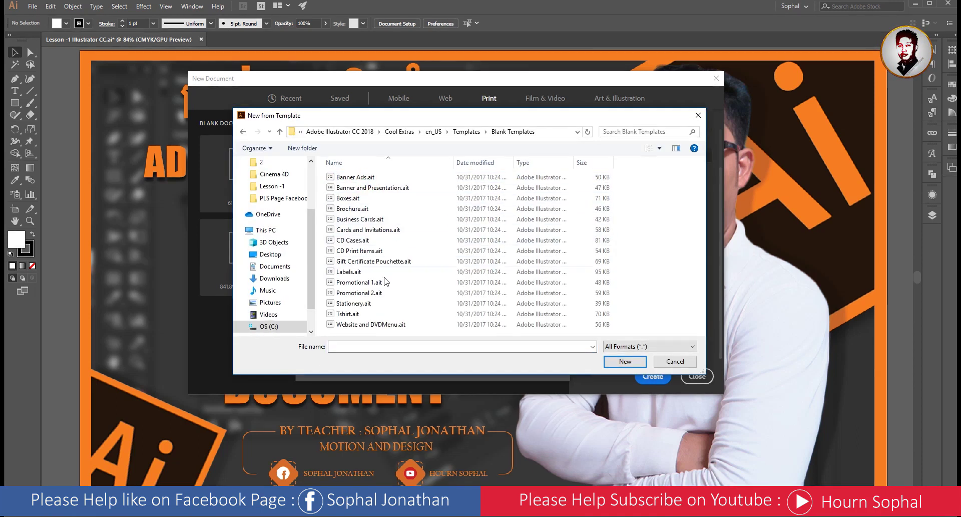
left_click(354, 178)
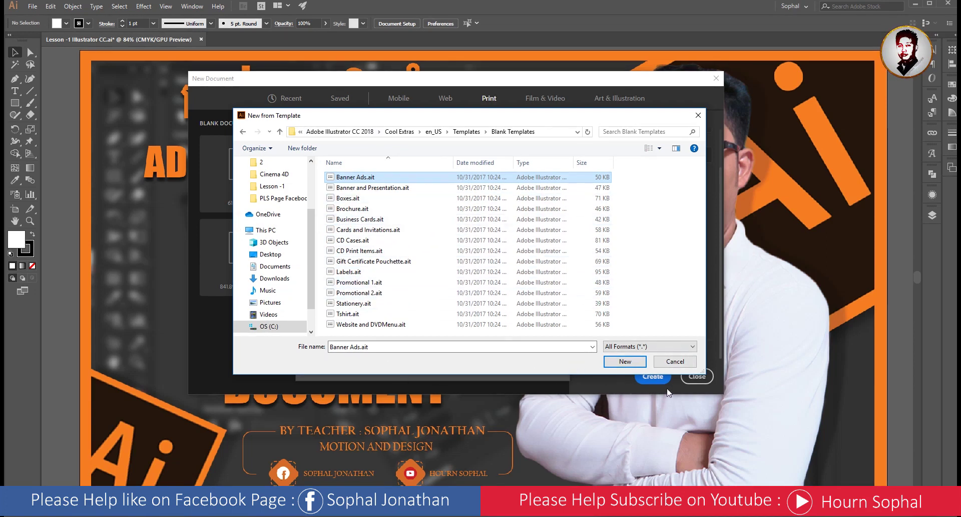
left_click(673, 362)
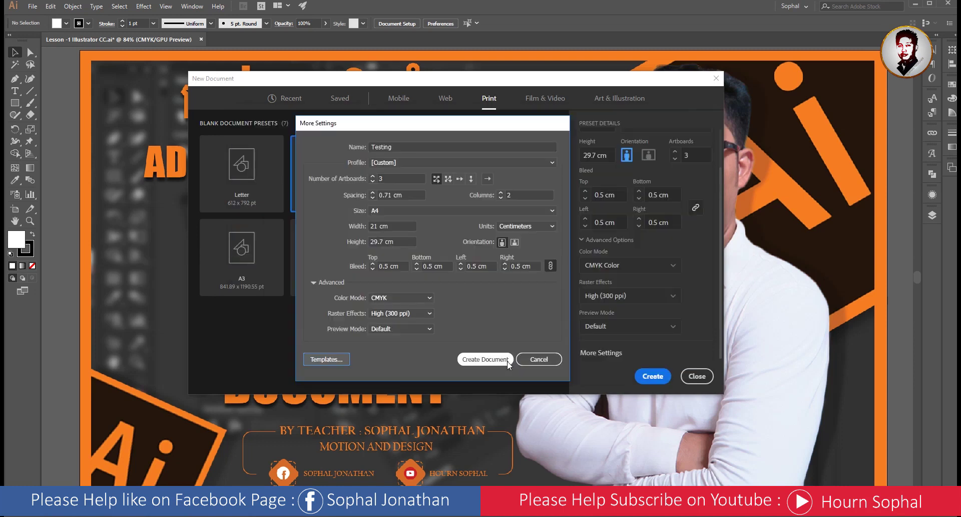
Discard More Settings and create the Testing document with three A4 artboards.
left_click(538, 360)
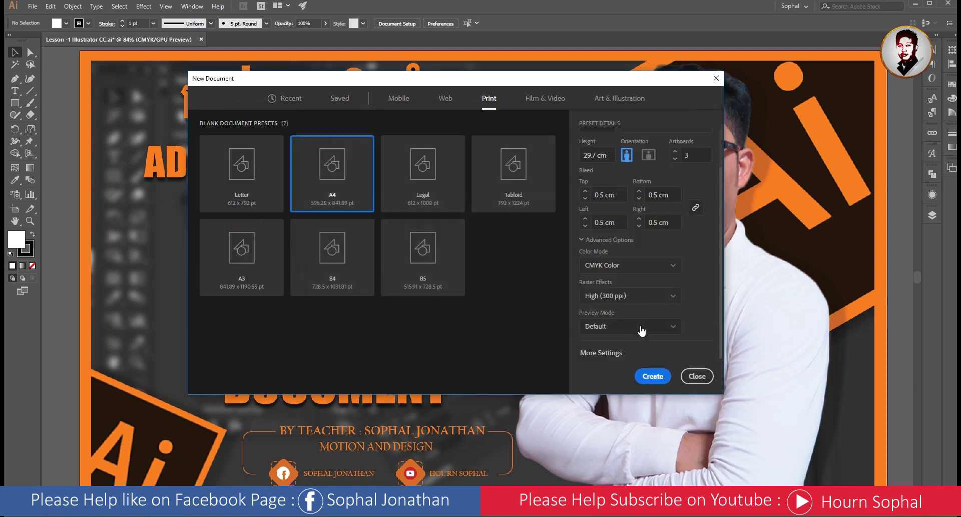
left_click(658, 380)
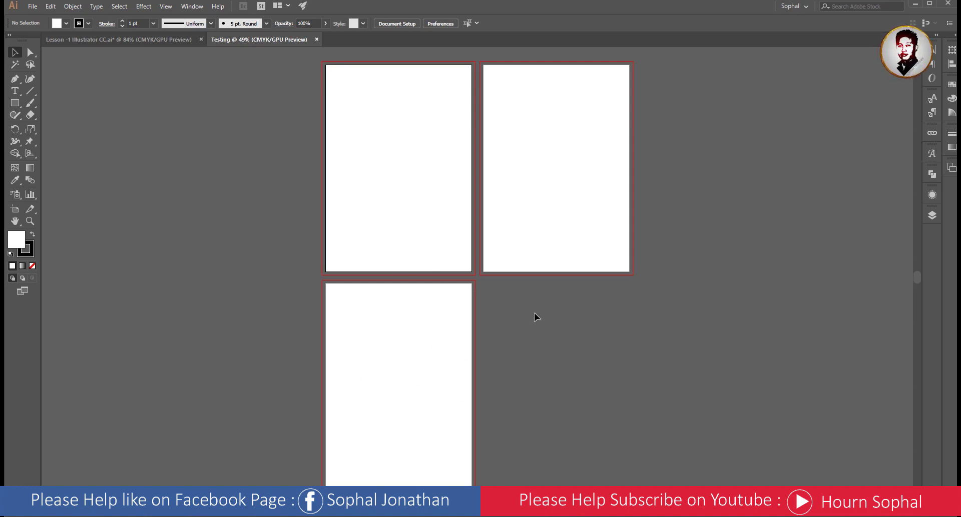
scroll(508, 185, "up", 3)
scroll(505, 243, "up", 2)
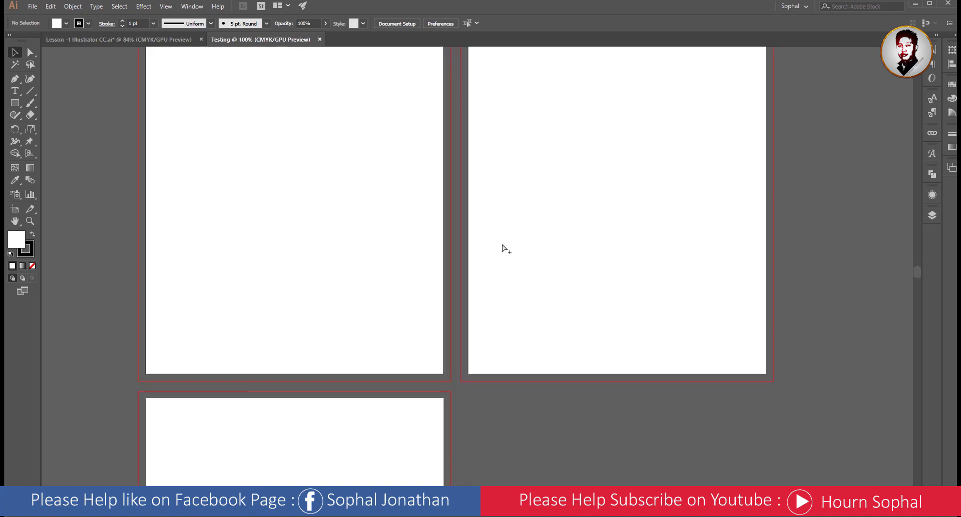
scroll(506, 248, "down", 1)
mouse_move(527, 217)
left_mouse_down()
mouse_move(527, 287)
mouse_move(530, 251)
left_mouse_up()
mouse_move(543, 287)
left_mouse_down()
mouse_move(511, 294)
mouse_move(515, 273)
left_mouse_up()
mouse_move(523, 319)
left_mouse_down()
mouse_move(508, 296)
mouse_move(510, 338)
left_mouse_up()
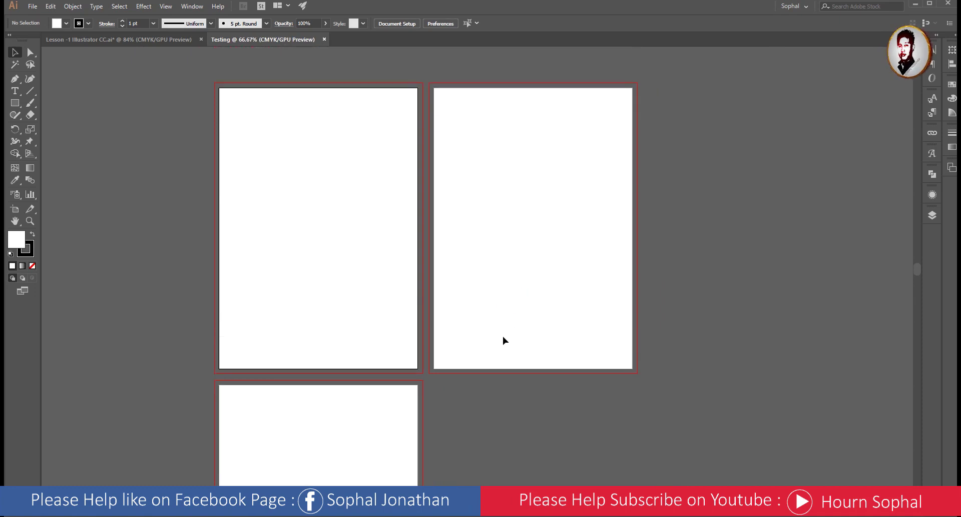
left_click_drag(504, 326, 501, 295)
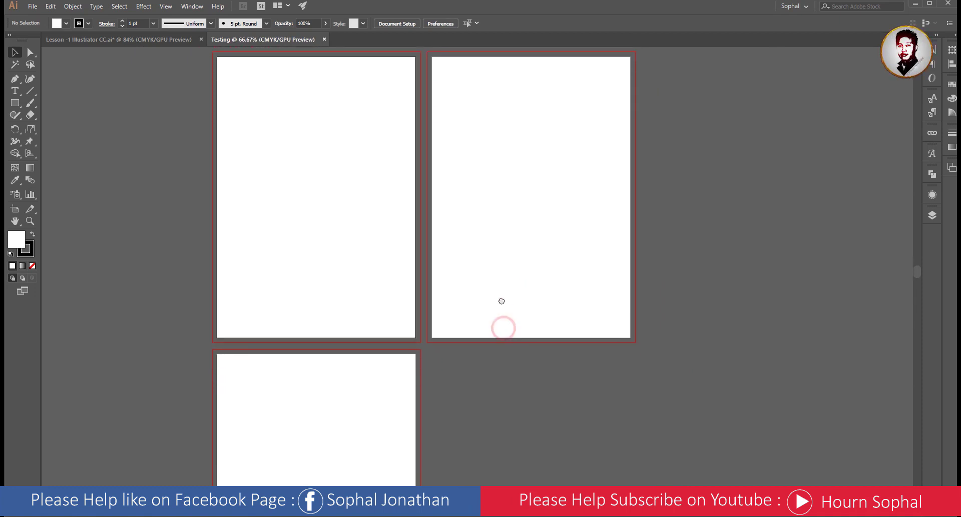
scroll(501, 314, "down", 2)
scroll(501, 315, "up", 1)
scroll(498, 310, "down", 1)
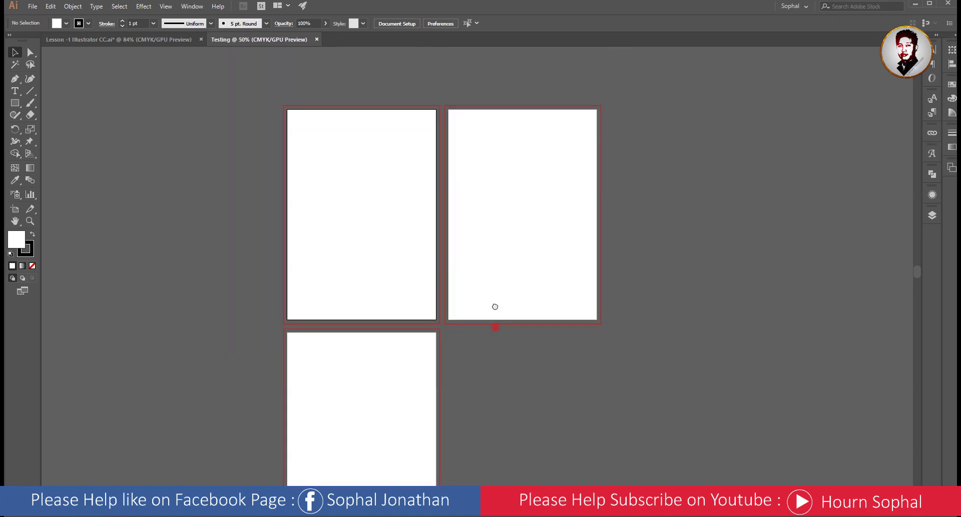
scroll(494, 295, "down", 2)
scroll(489, 326, "down", 2)
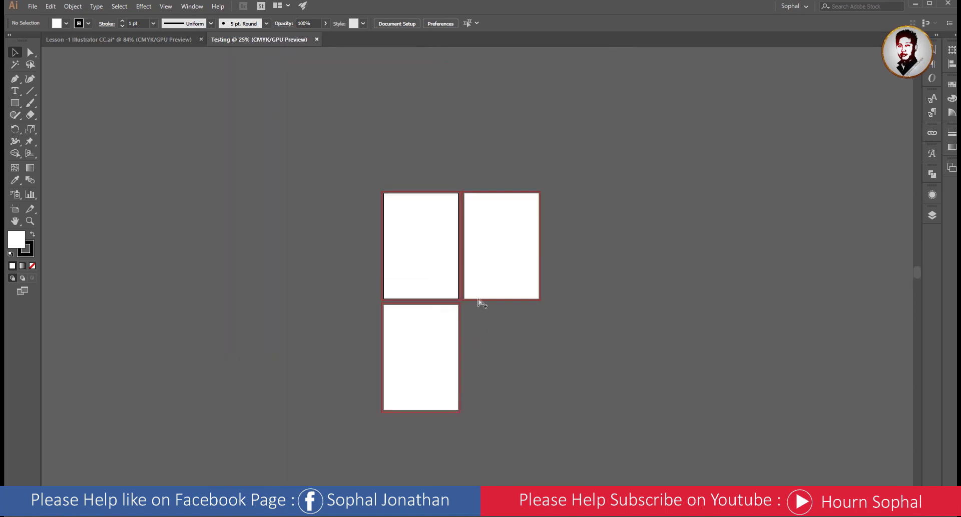
scroll(477, 301, "down", 3)
scroll(479, 297, "down", 3)
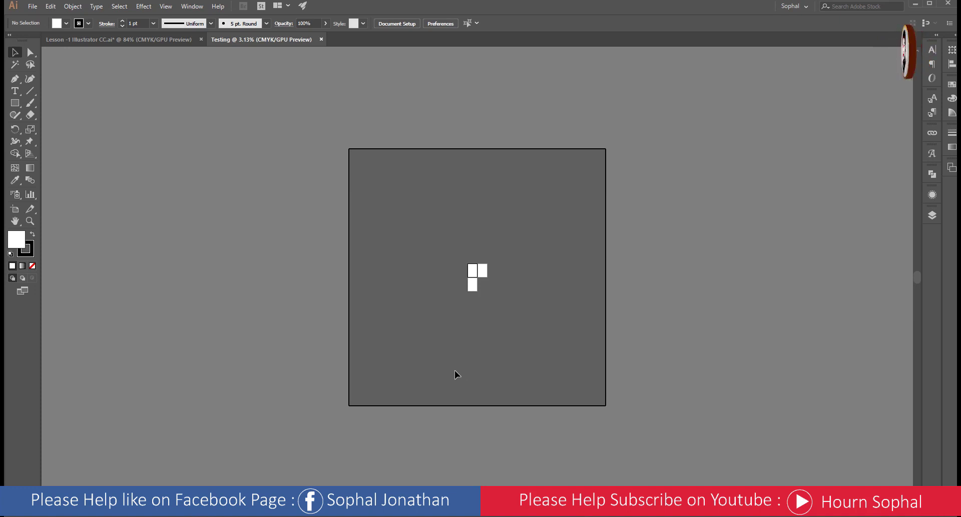
scroll(500, 310, "up", 1)
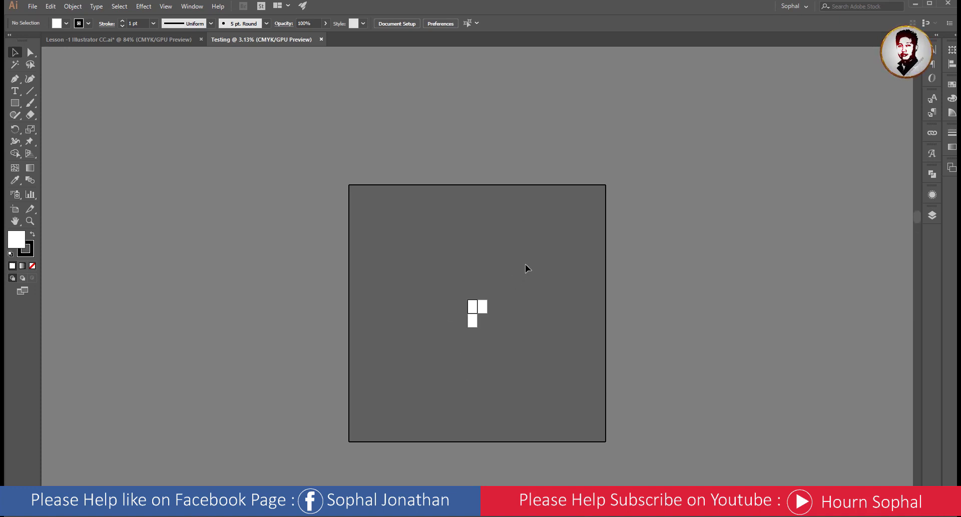
scroll(520, 285, "up", 1)
scroll(500, 341, "down", 1)
scroll(479, 367, "up", 4)
scroll(488, 314, "up", 2)
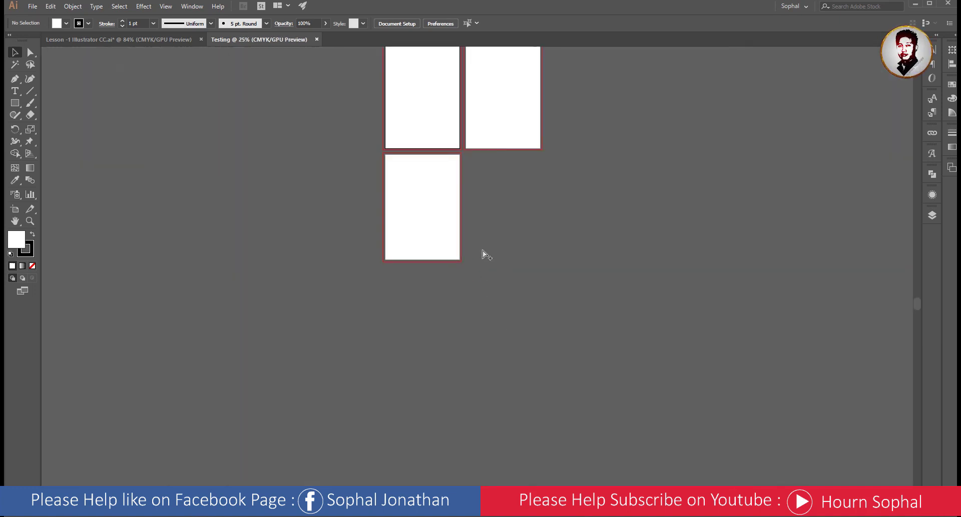
mouse_move(494, 161)
left_mouse_down()
mouse_move(482, 431)
mouse_move(493, 264)
left_mouse_up()
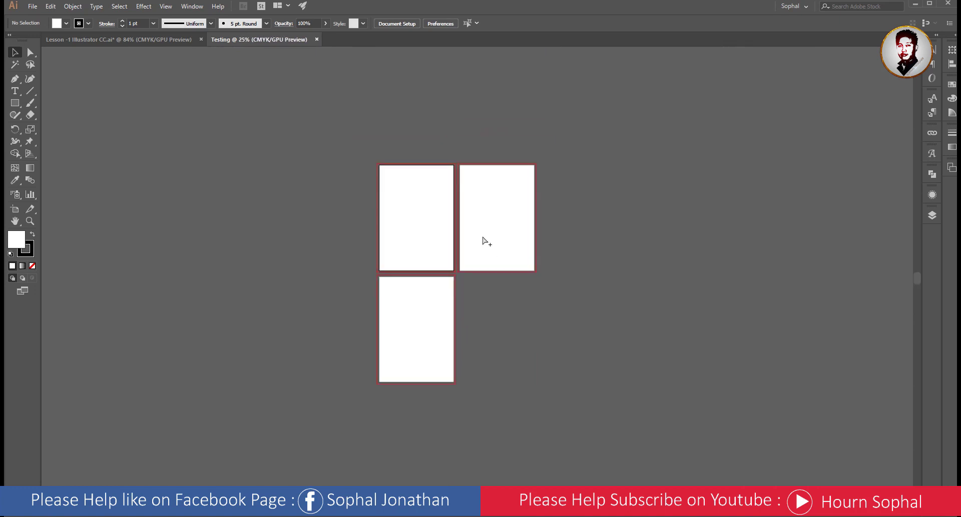
scroll(483, 238, "up", 2)
scroll(482, 239, "down", 1)
mouse_move(522, 312)
left_mouse_down()
mouse_move(502, 296)
mouse_move(539, 315)
left_mouse_up()
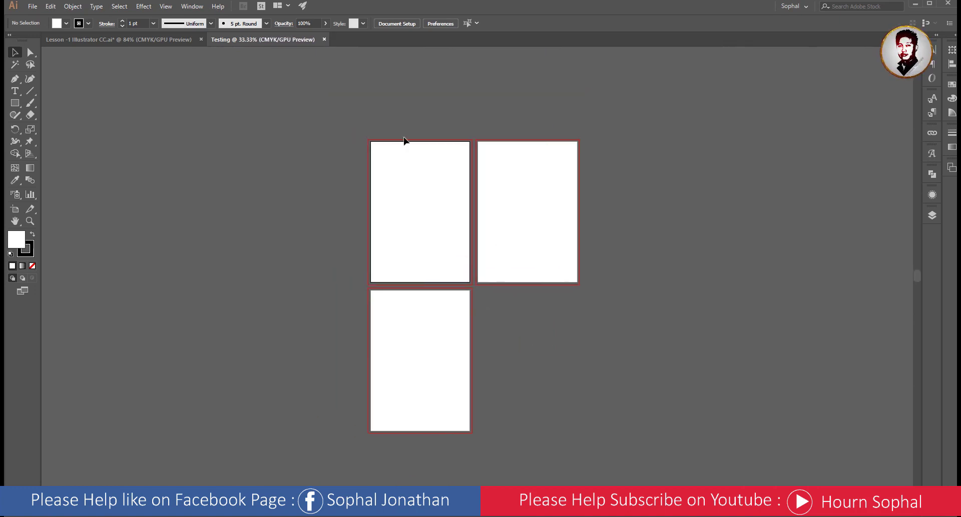
scroll(483, 134, "up", 3)
scroll(422, 307, "up", 1)
left_click_drag(422, 306, 632, 268)
scroll(411, 175, "down", 1)
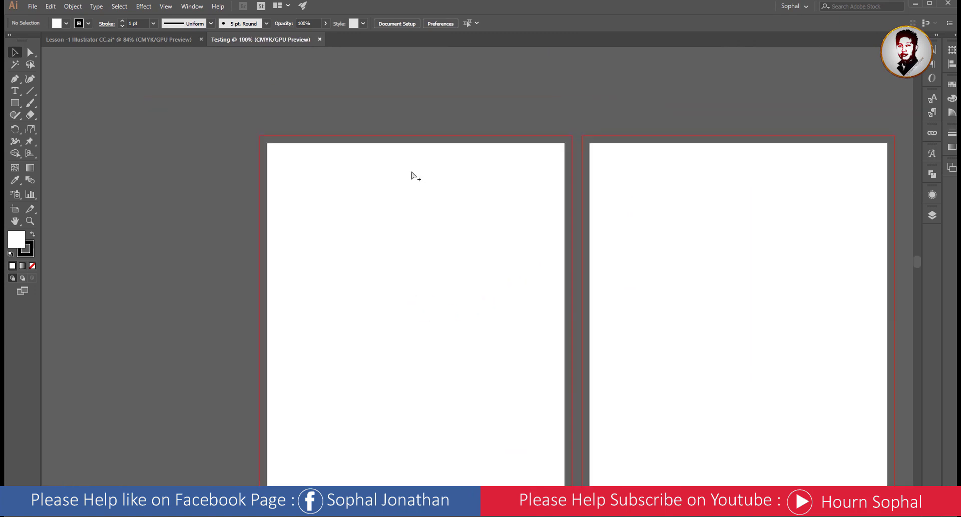
mouse_move(551, 223)
left_mouse_down()
mouse_move(417, 151)
mouse_move(472, 159)
mouse_move(483, 172)
left_mouse_up()
scroll(442, 178, "down", 1)
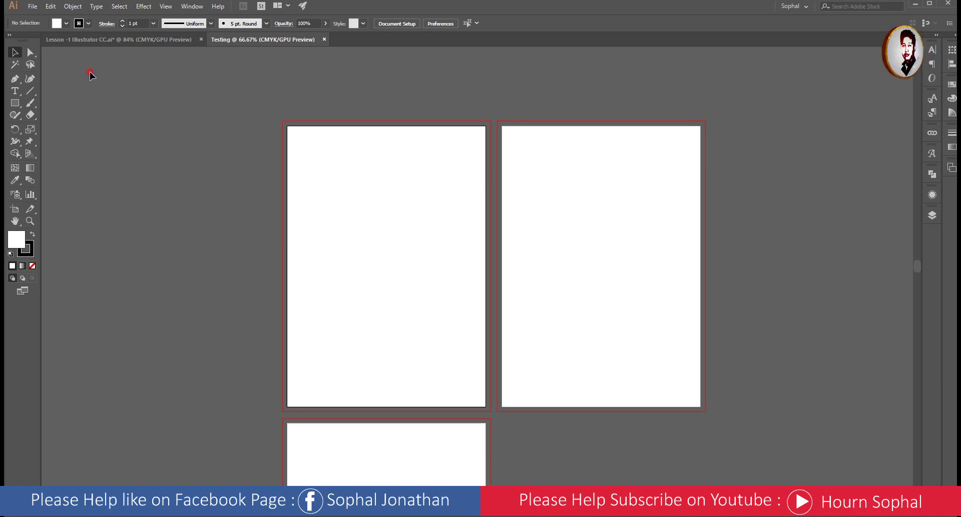
With the Selection tool, open Document Setup and move it aside to show the 0.5 cm bleed.
left_click(15, 52)
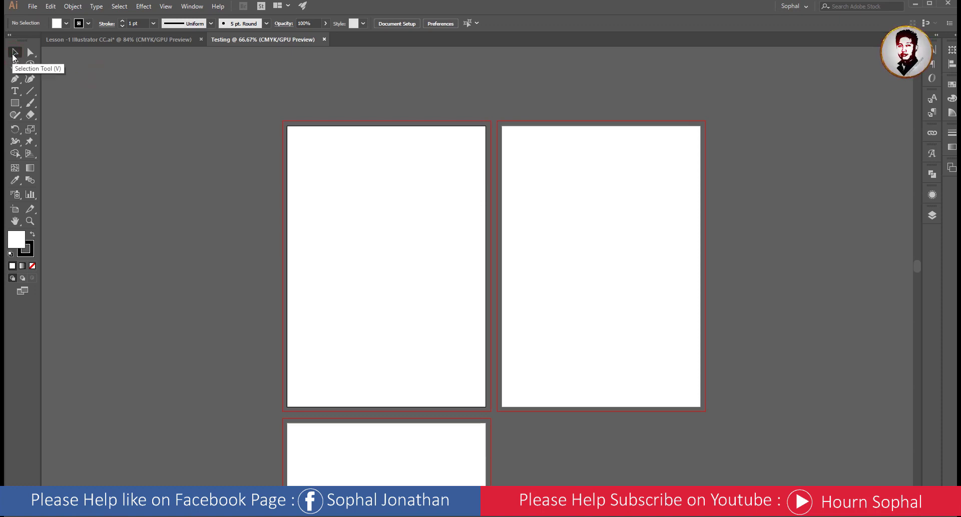
mouse_move(209, 141)
left_mouse_down()
mouse_move(242, 257)
mouse_move(425, 274)
mouse_move(434, 264)
mouse_move(441, 274)
left_mouse_up()
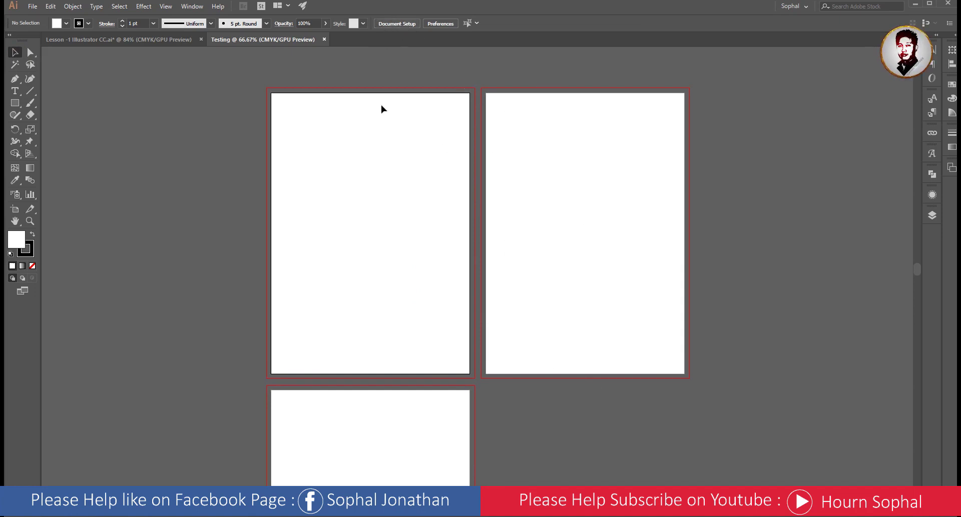
left_click(393, 24)
mouse_move(445, 142)
left_mouse_down()
mouse_move(506, 145)
mouse_move(639, 69)
left_mouse_up()
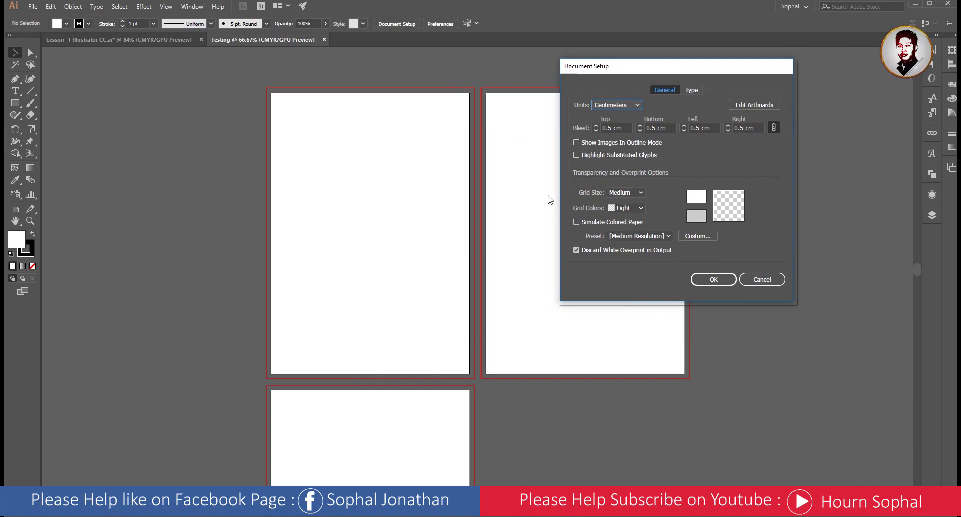
Set the document bleed to 0 cm on every side and apply it.
double_click(628, 127)
type("0")
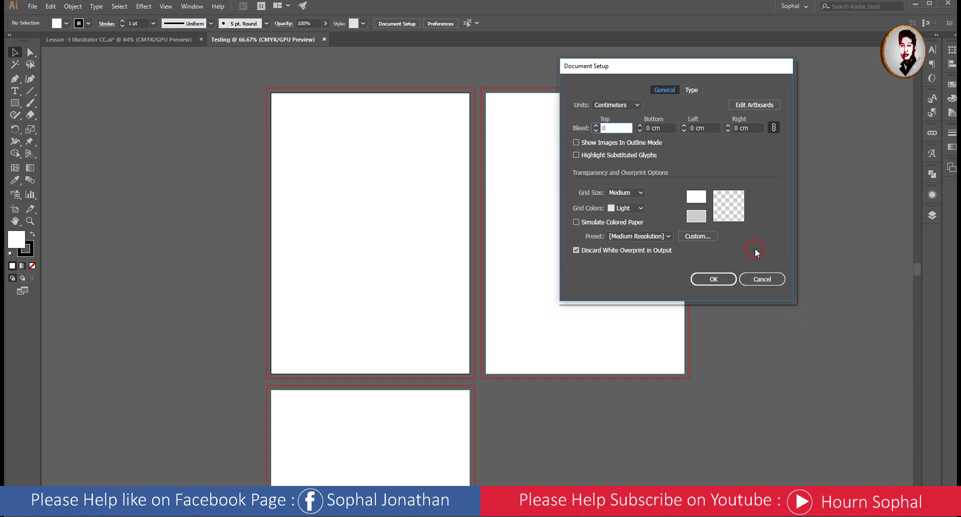
left_click(708, 127)
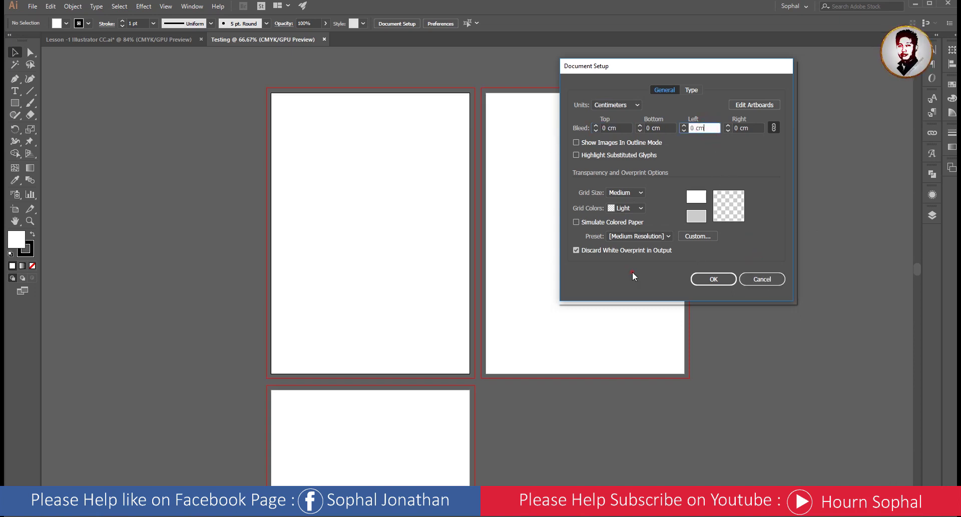
left_click(714, 279)
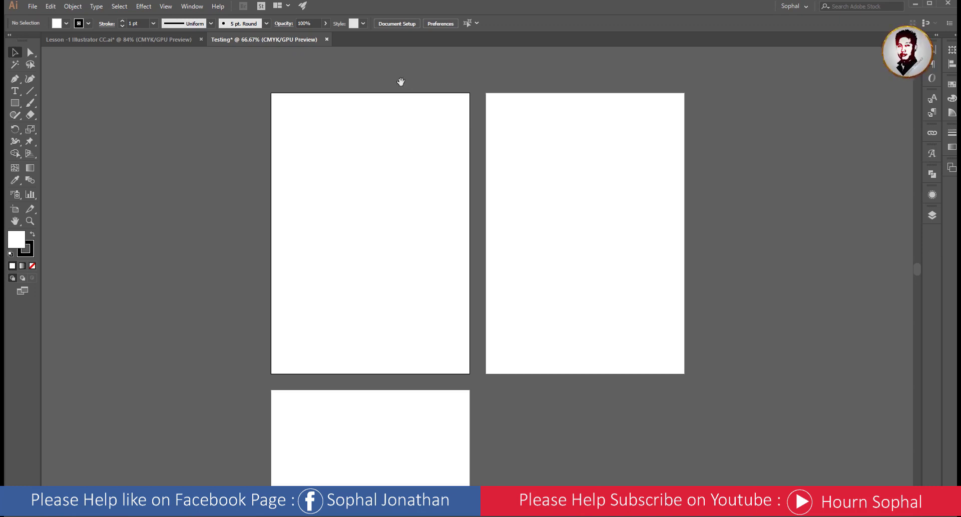
Reopen Document Setup with the Bleed Top field focused.
left_click_drag(399, 81, 415, 57)
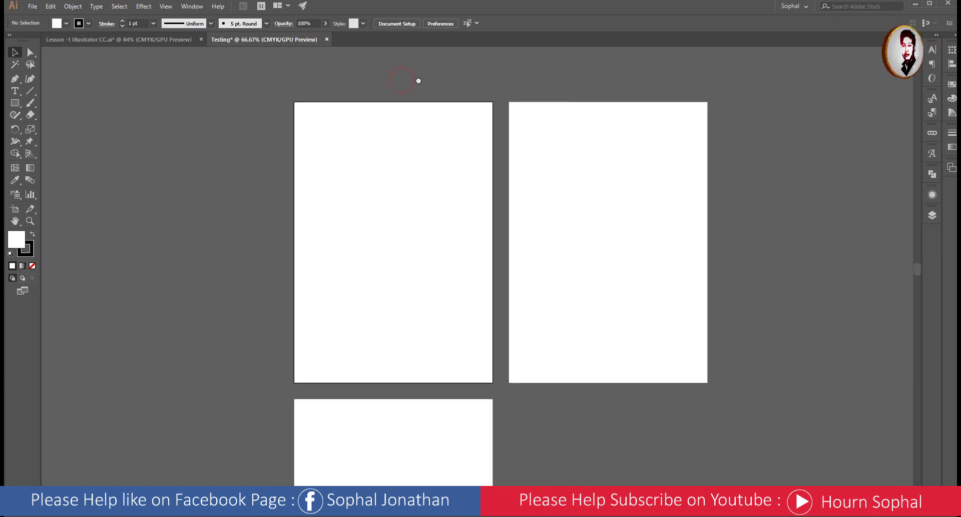
left_click(398, 23)
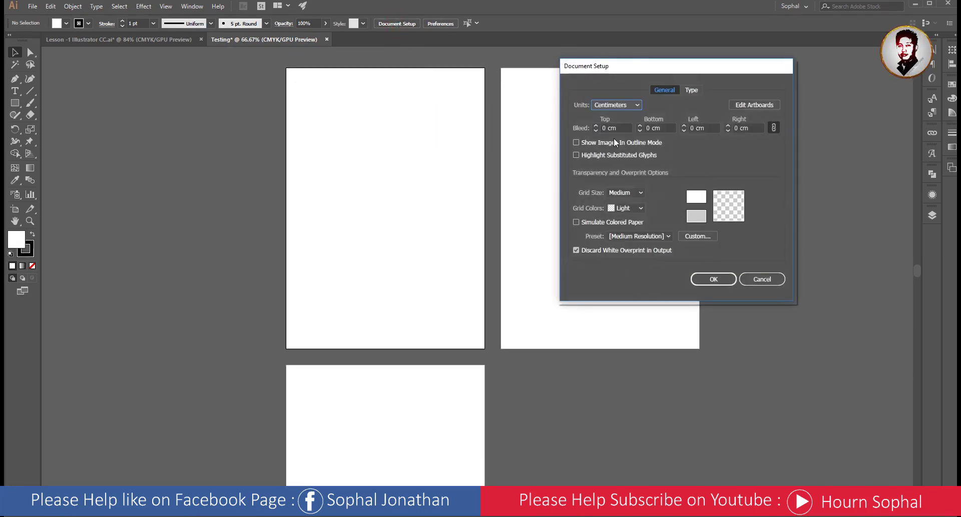
key("Tab")
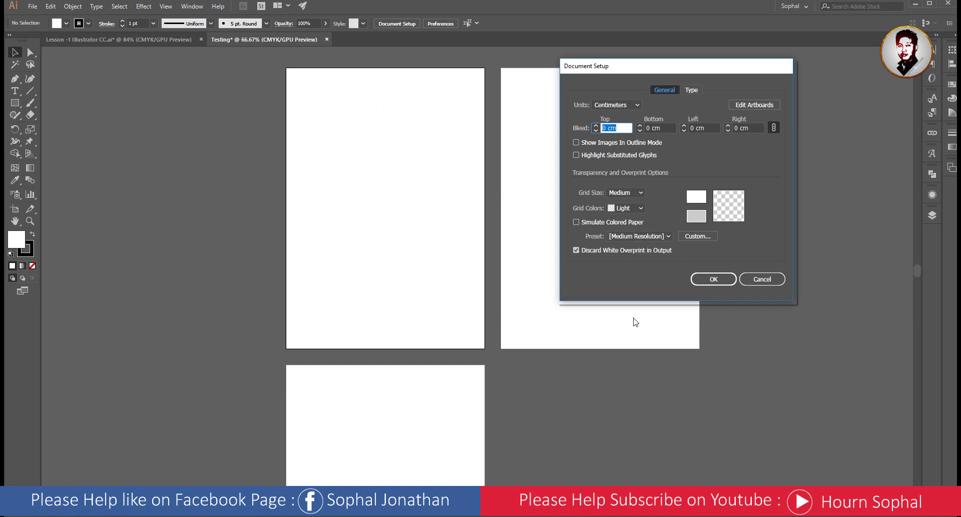
In artboard editing, switch Artboard 1 to A3, then back to A4 (21 × 29.7 cm).
left_click(751, 103)
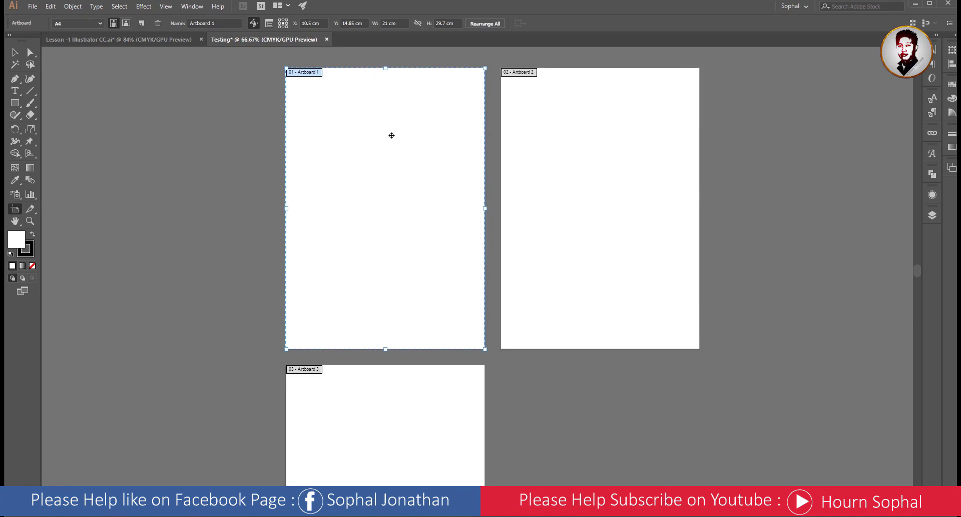
left_click(74, 23)
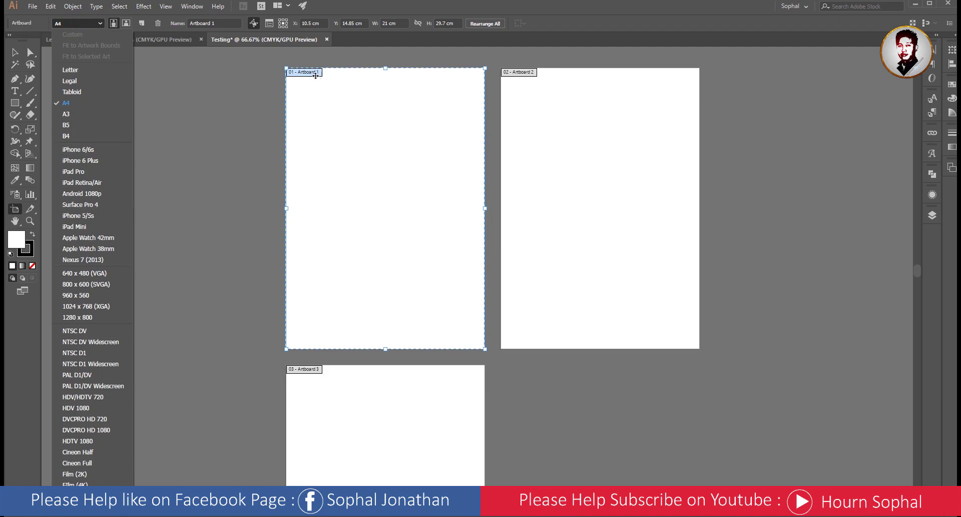
left_click(67, 115)
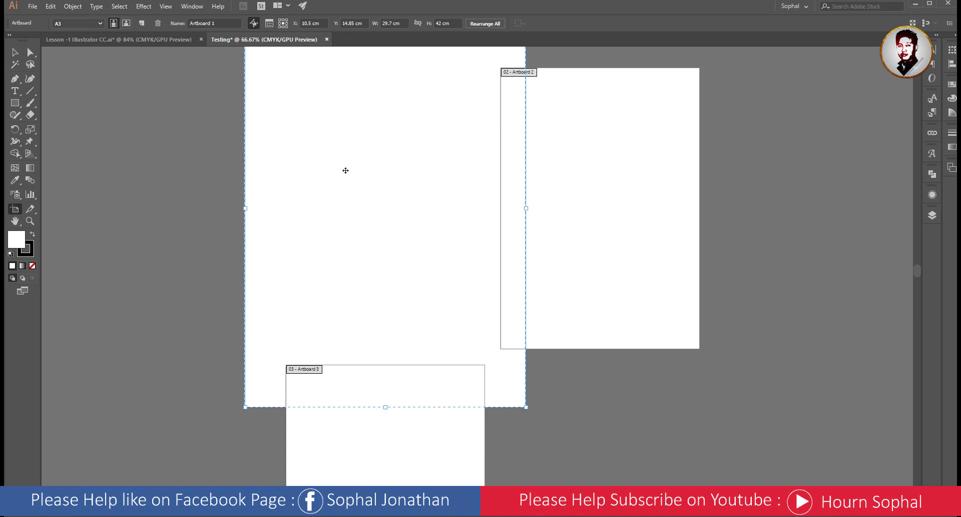
left_click(86, 22)
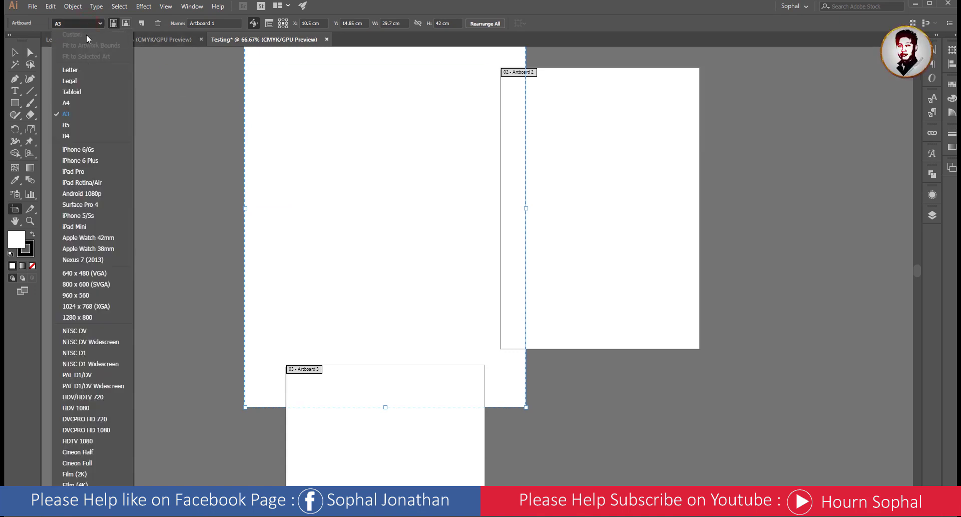
left_click(74, 101)
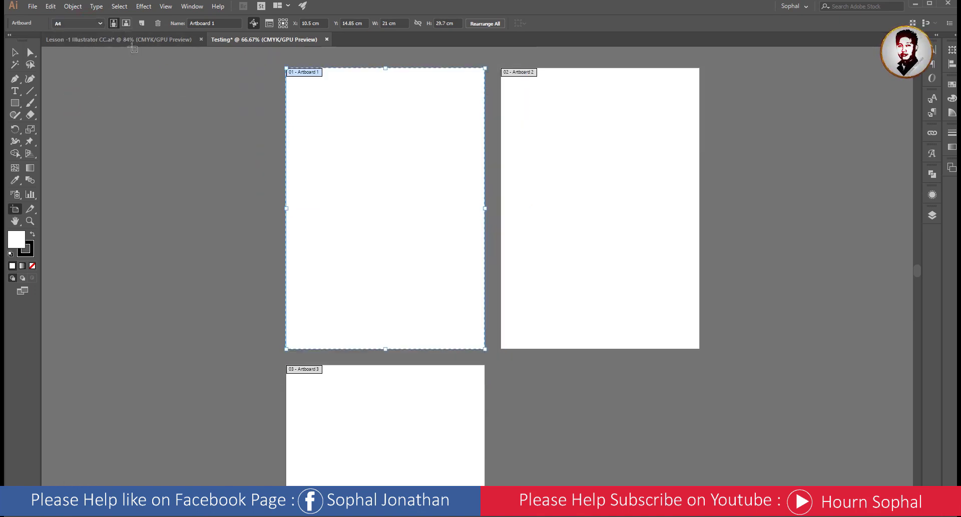
Make Artboard 1 A4 landscape and move it left of Artboard 2.
left_click(129, 22)
left_click(406, 202)
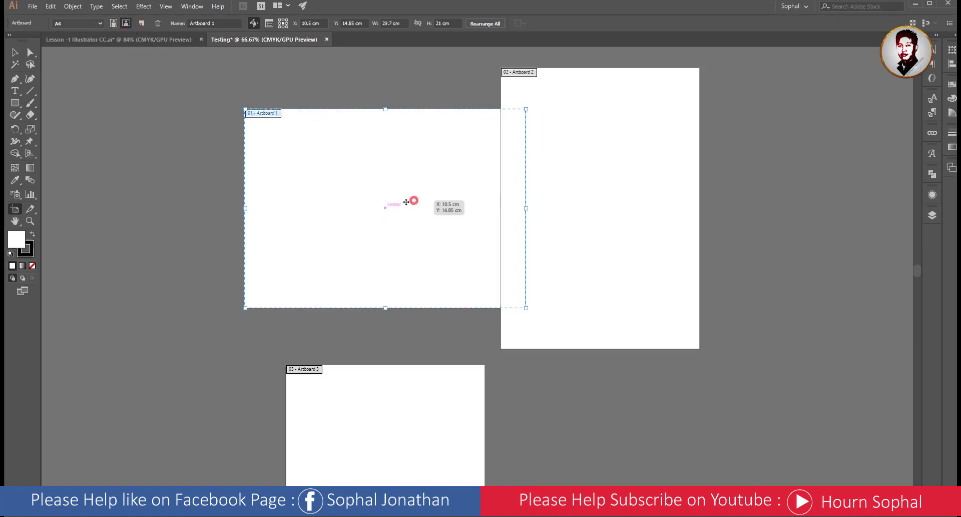
left_click_drag(406, 202, 361, 239)
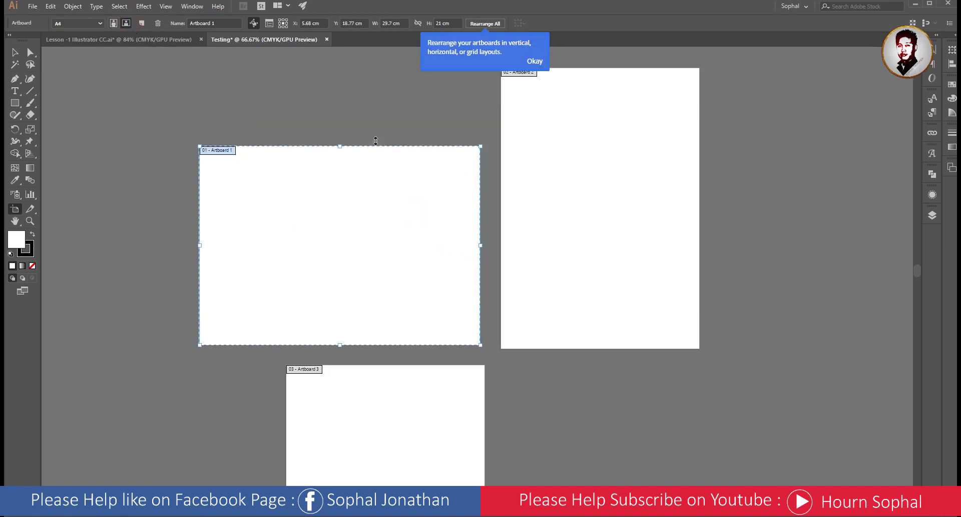
left_click(536, 61)
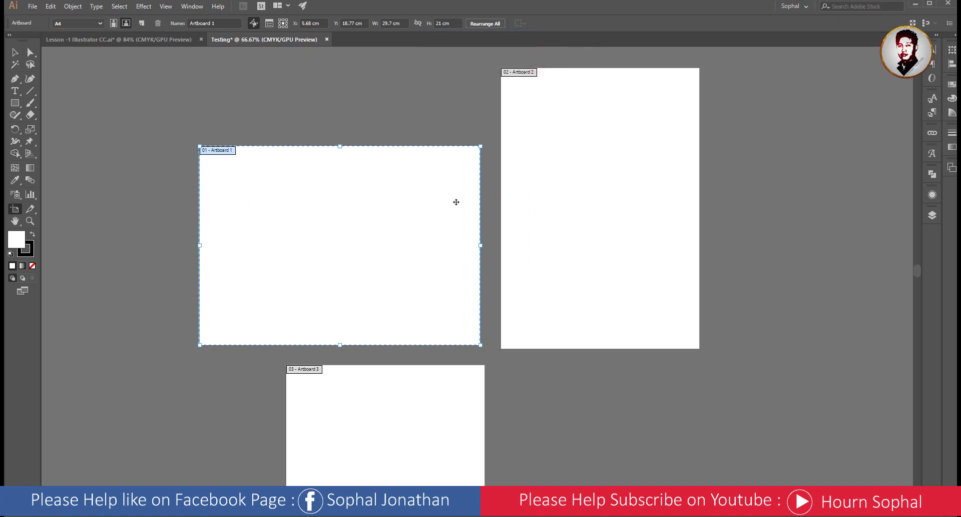
left_click_drag(401, 215, 471, 207)
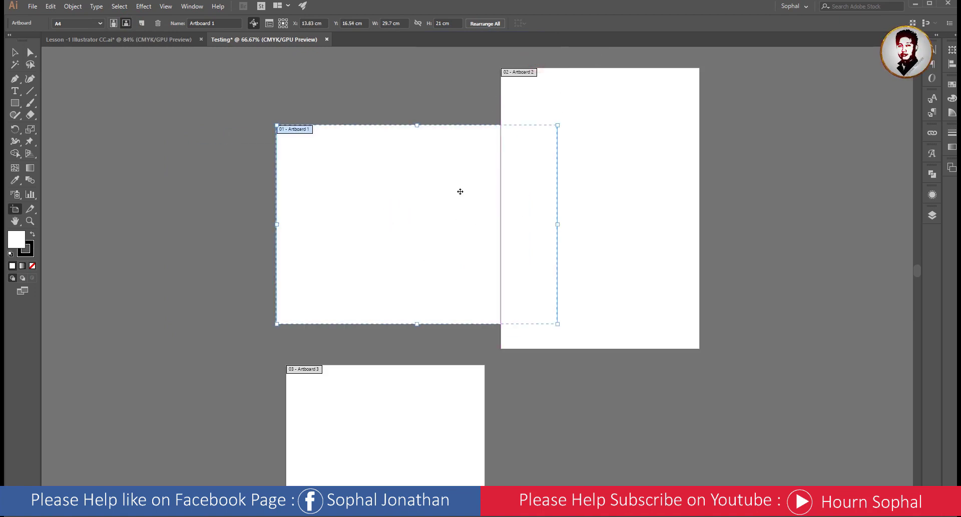
mouse_move(468, 194)
left_mouse_down()
mouse_move(371, 235)
mouse_move(394, 221)
left_mouse_up()
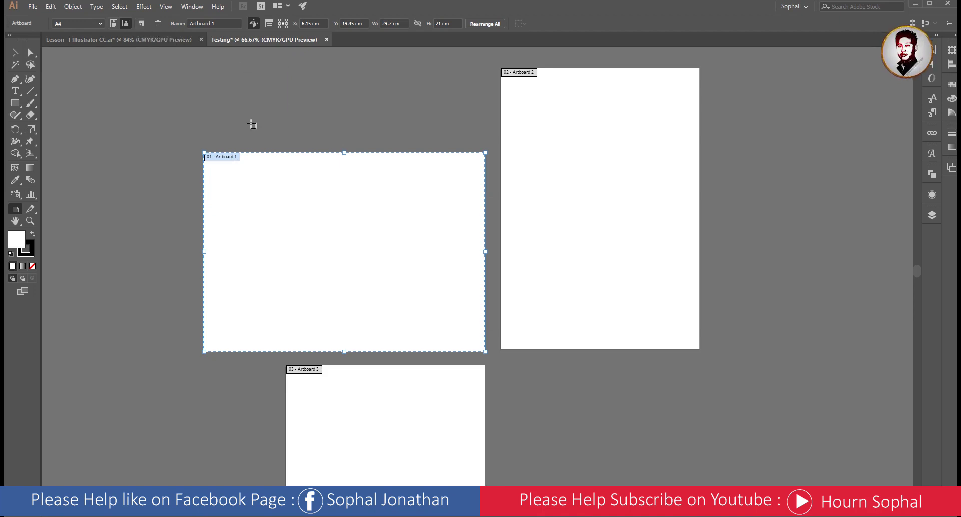
Add a new Artboard 4 and give it the A3 preset.
left_click(141, 23)
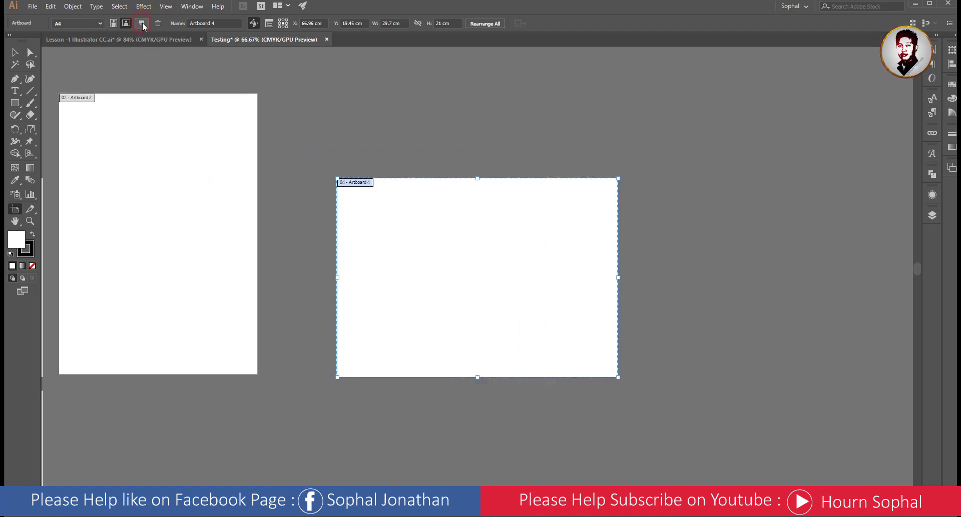
scroll(448, 222, "down", 3)
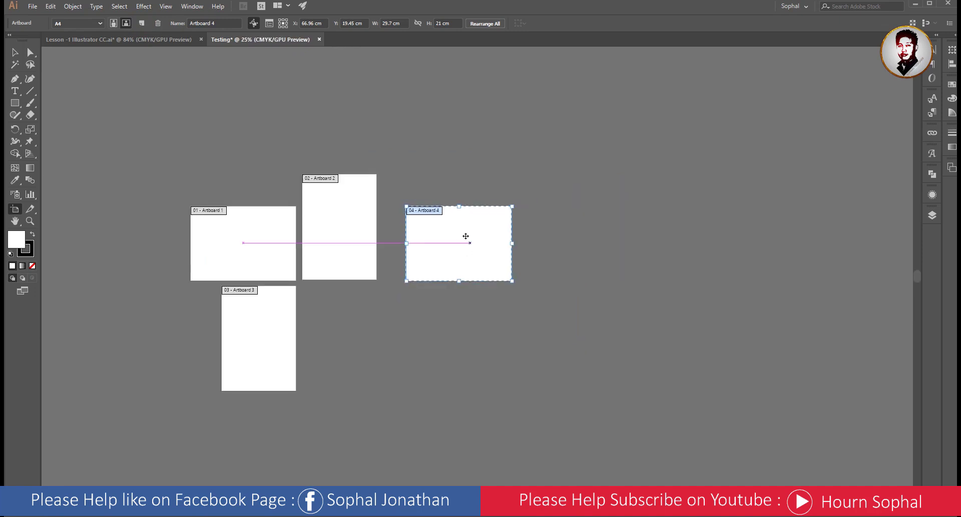
left_click(92, 22)
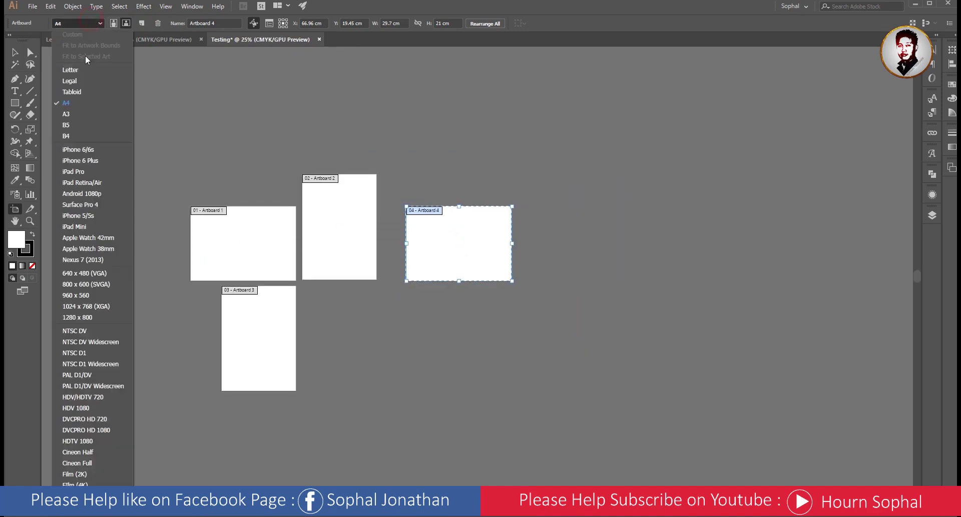
left_click(76, 114)
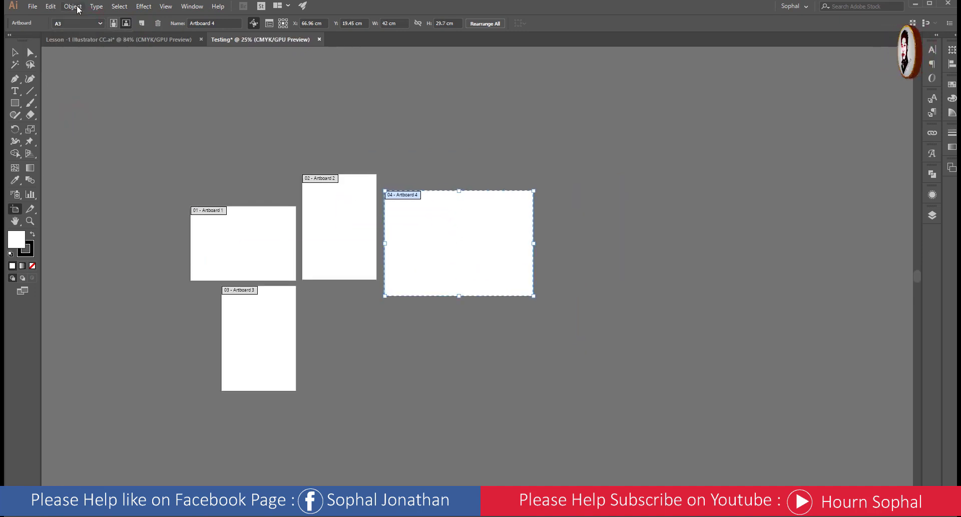
Resize Artboard 4 to 835 × 315 px (29.46 × 11.11 cm), then return to the Selection tool.
left_click(403, 22)
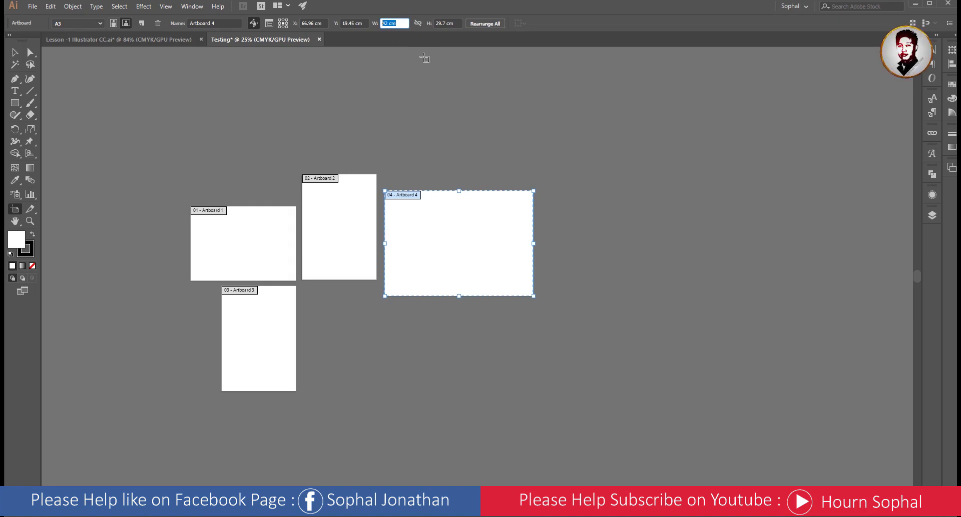
type("835")
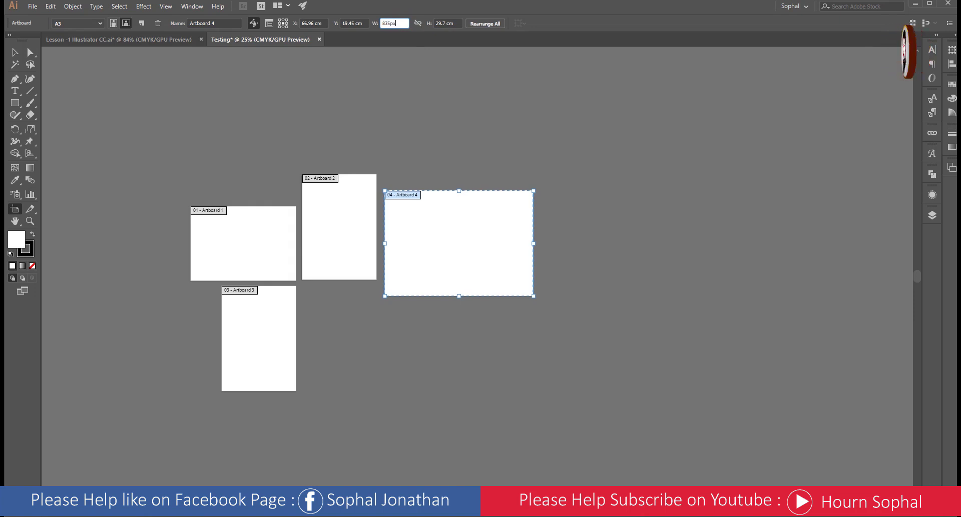
type("px")
key("Tab")
type("3")
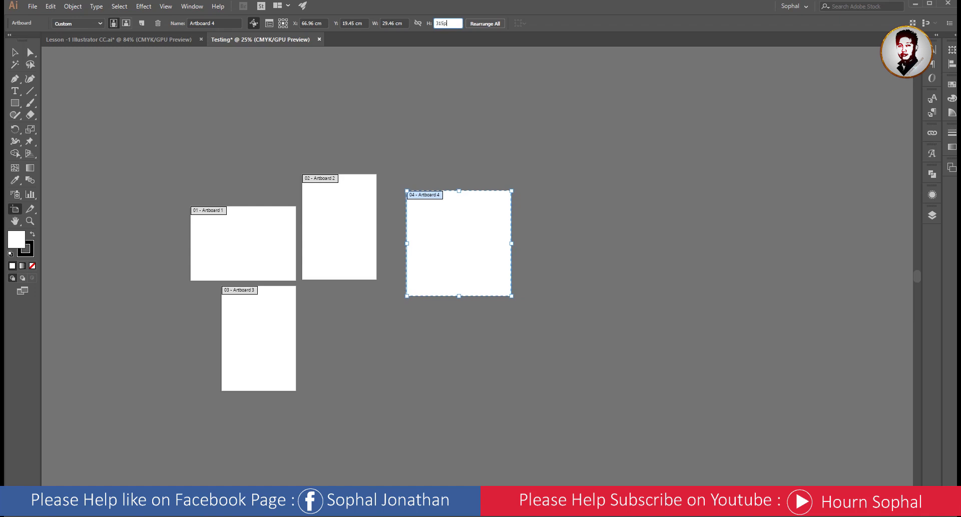
key("Return")
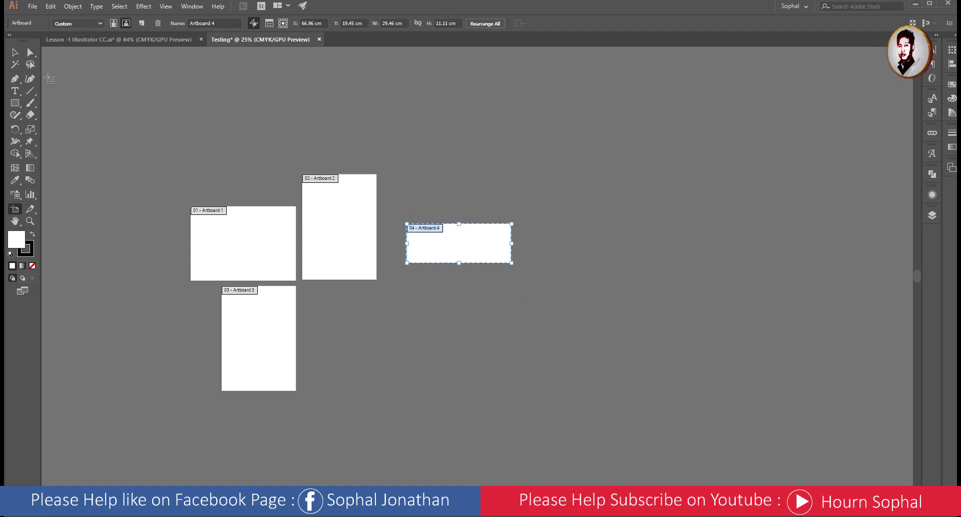
left_click(15, 53)
scroll(453, 237, "up", 2)
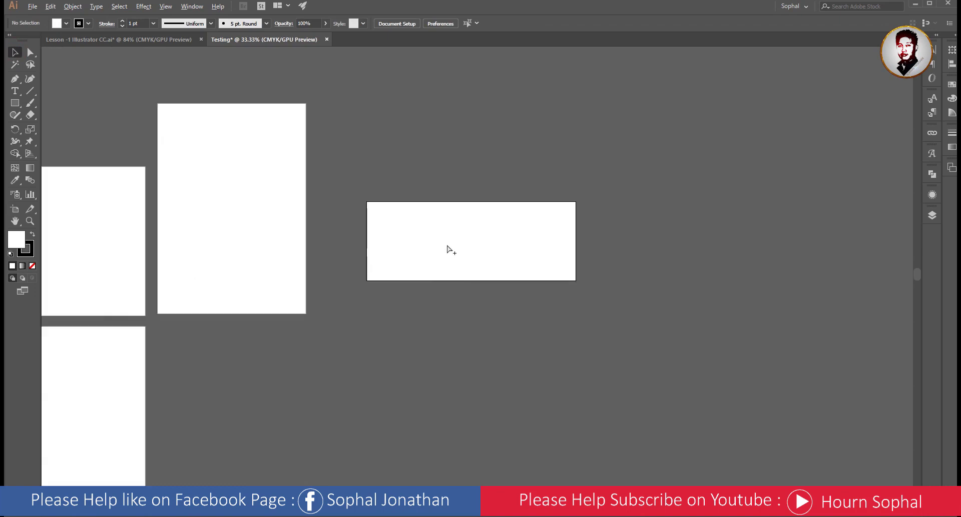
scroll(447, 248, "down", 1)
mouse_move(473, 248)
left_mouse_down()
mouse_move(501, 233)
mouse_move(449, 230)
left_mouse_up()
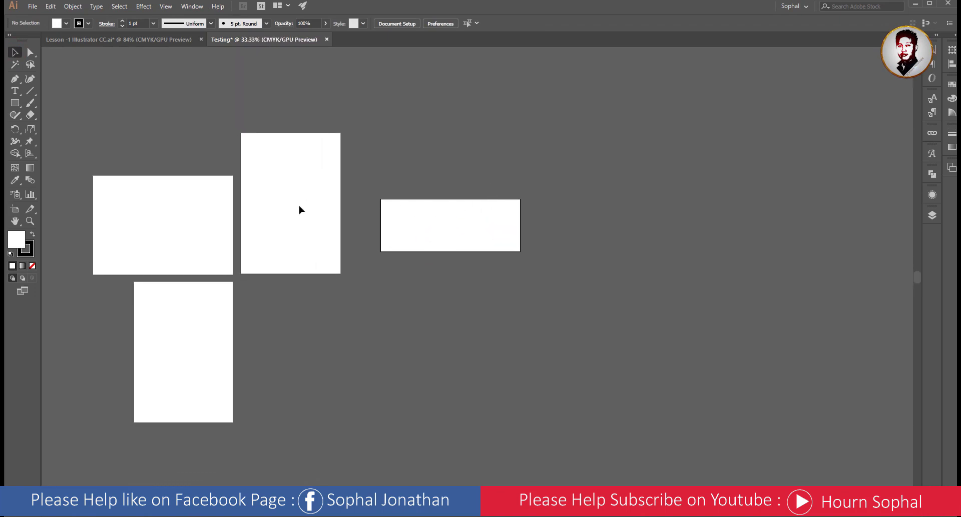
Add a 10 × 10 cm Artboard 5 and place it below Artboard 2, beside Artboard 3.
left_click(15, 210)
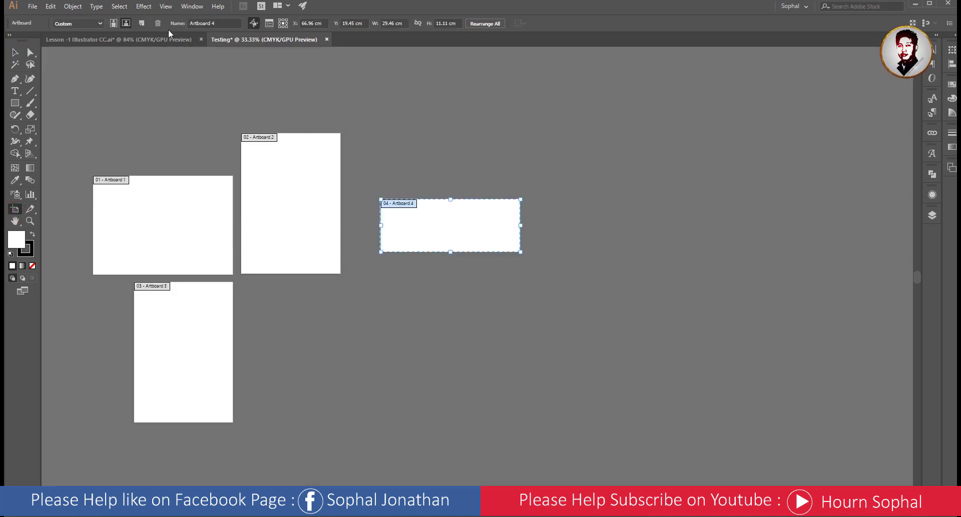
left_click(142, 23)
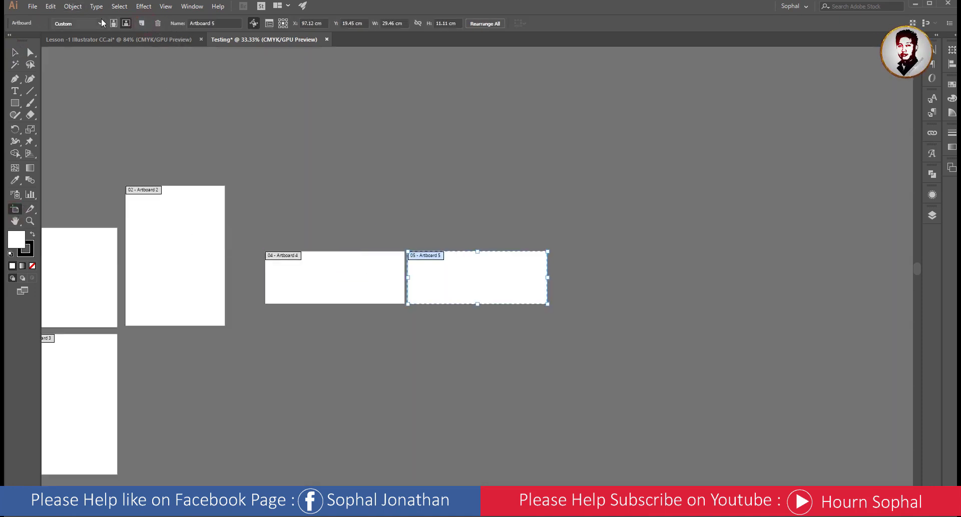
left_click(456, 21)
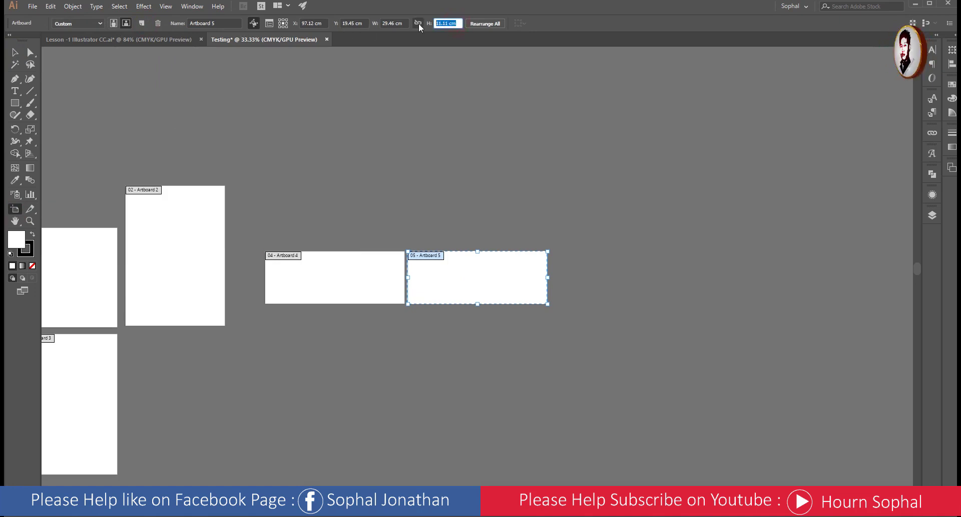
type("10")
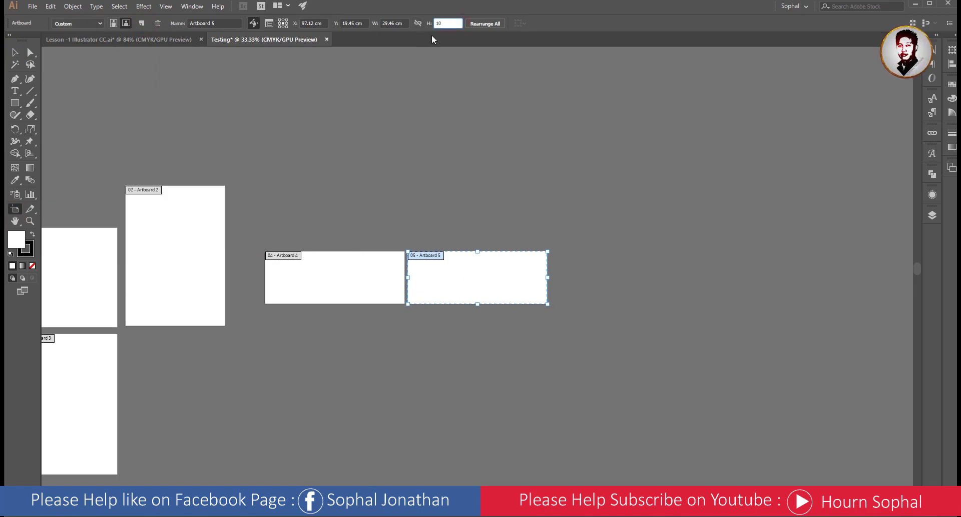
left_click(399, 23)
type("10")
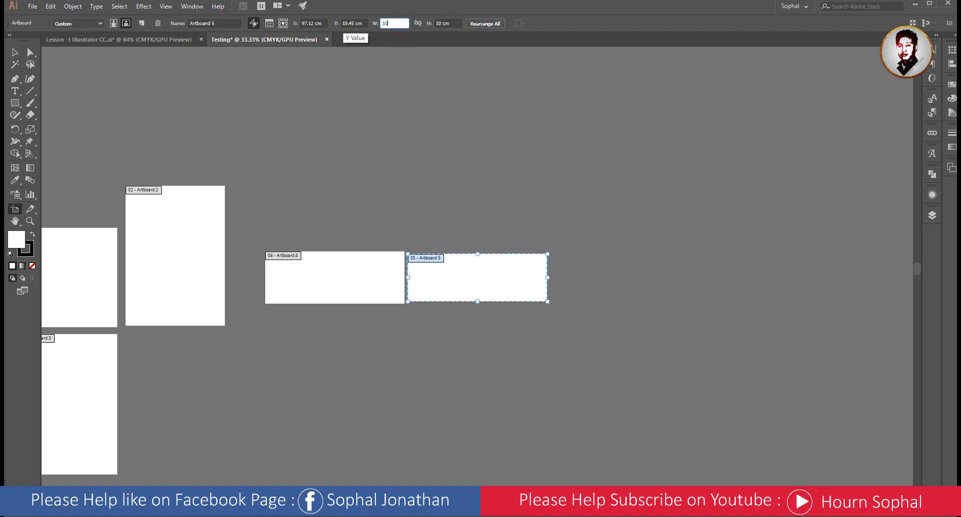
key("Return")
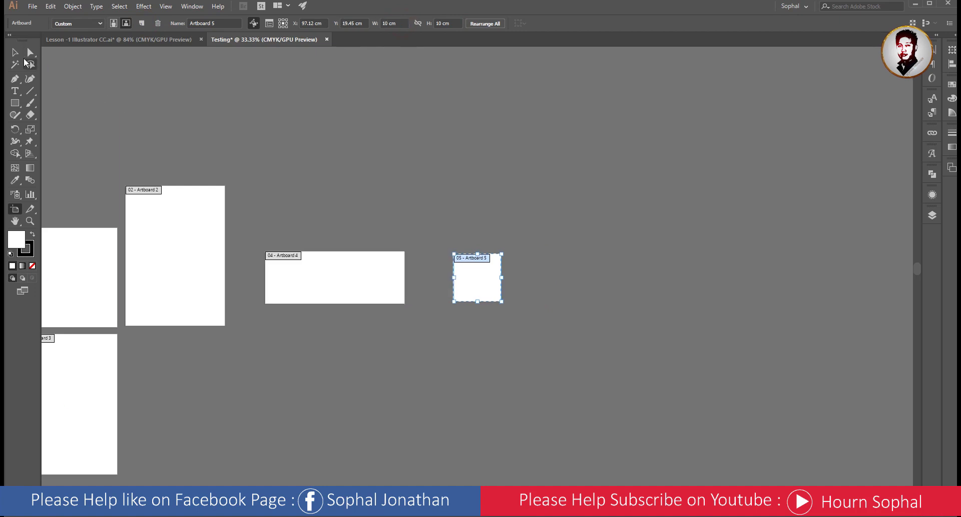
mouse_move(429, 306)
left_mouse_down()
mouse_move(555, 213)
mouse_move(296, 288)
mouse_move(275, 271)
left_mouse_up()
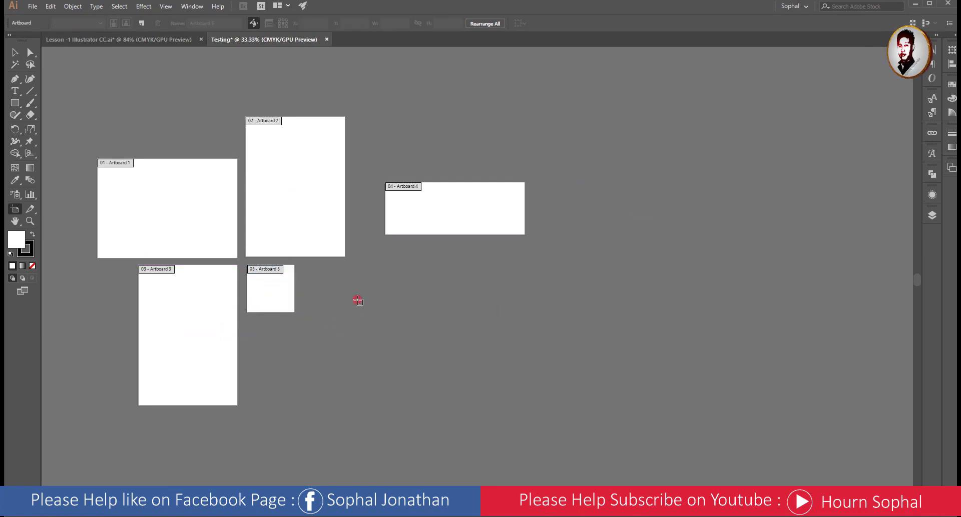
left_click(15, 52)
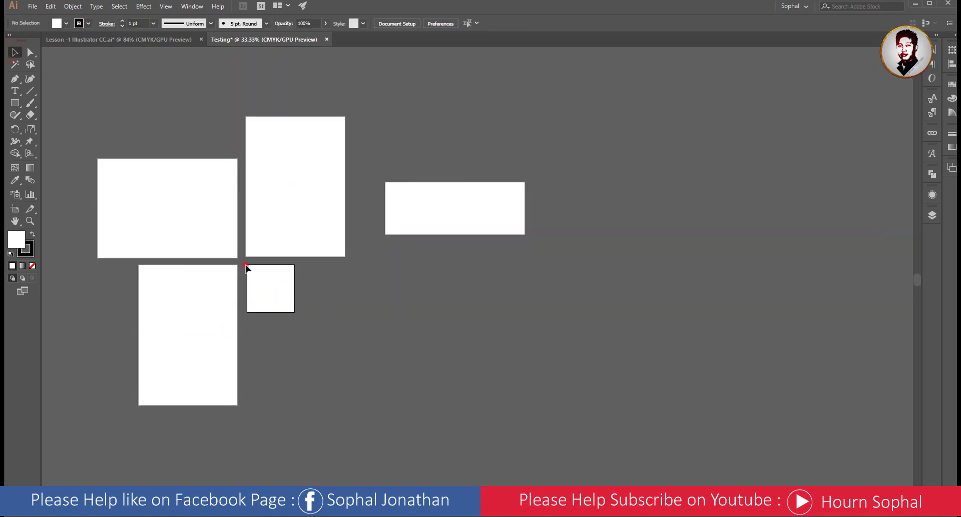
left_click(150, 238)
left_click_drag(439, 112, 461, 141)
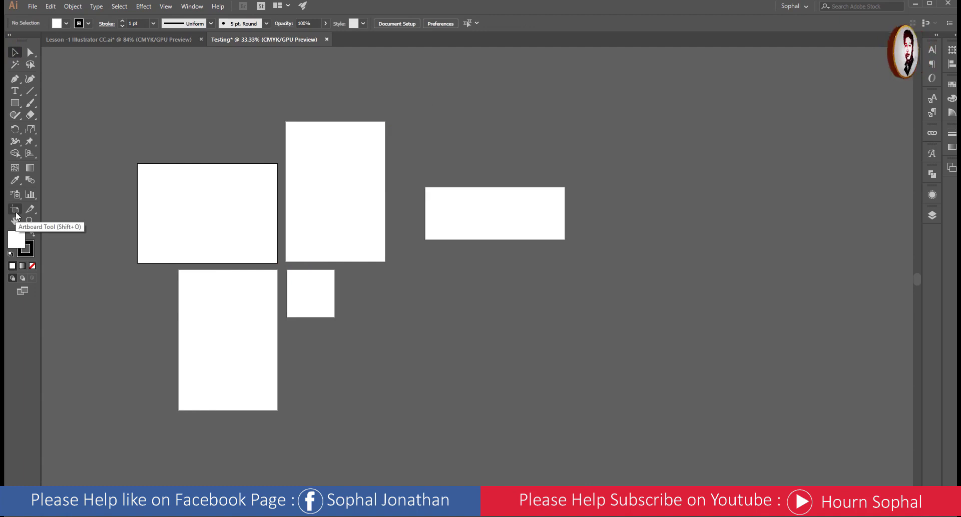
left_click(408, 24)
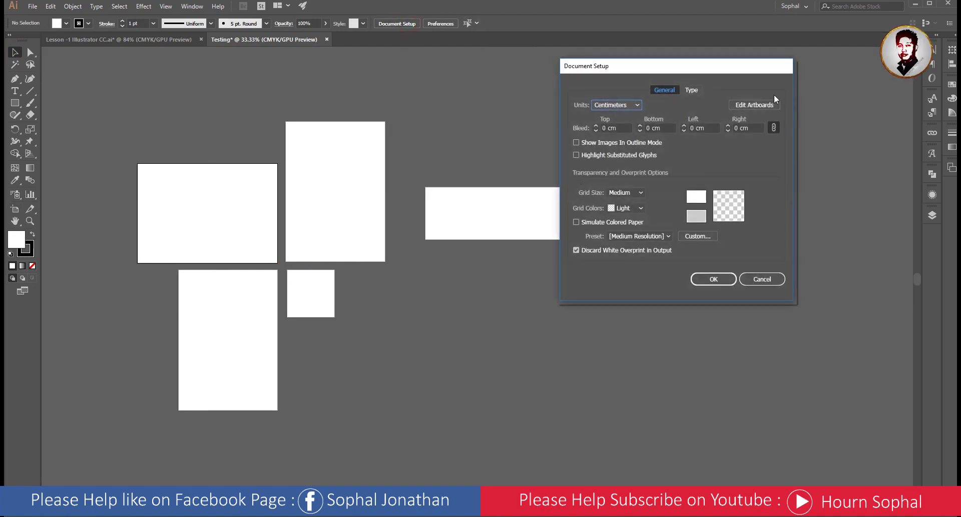
left_click(754, 105)
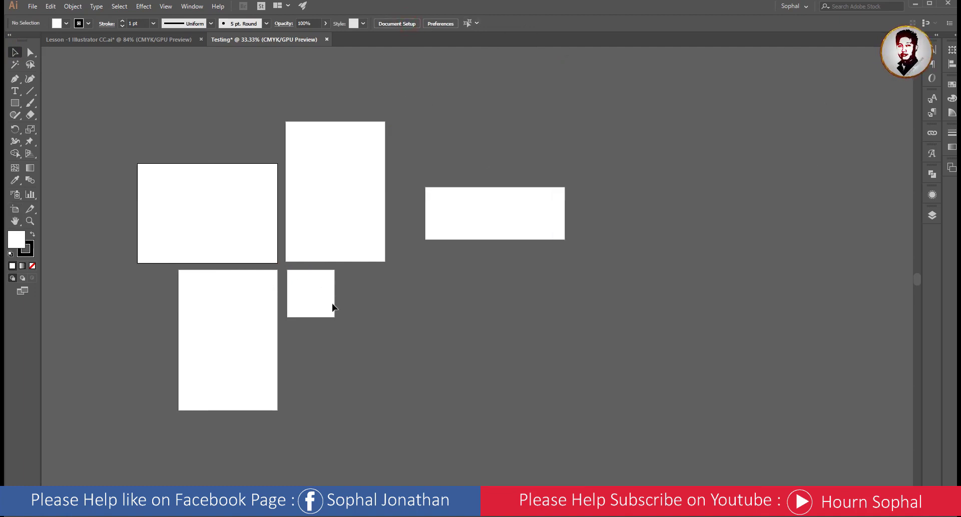
left_click(322, 290)
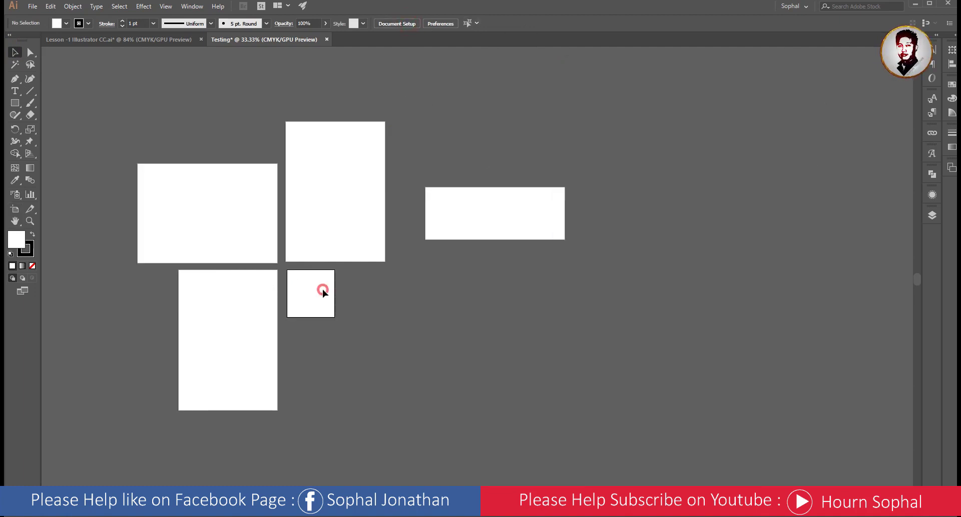
left_click(14, 209)
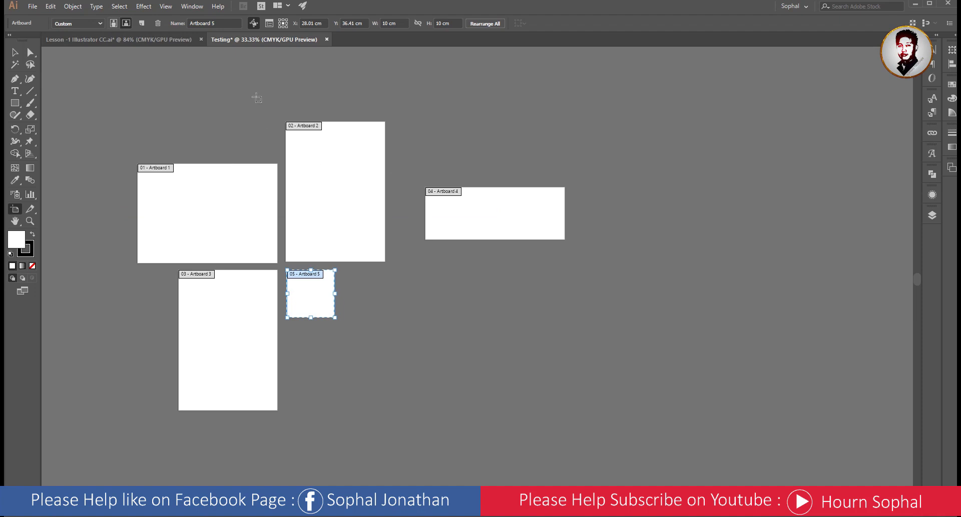
left_click(188, 22)
key("BackSpace")
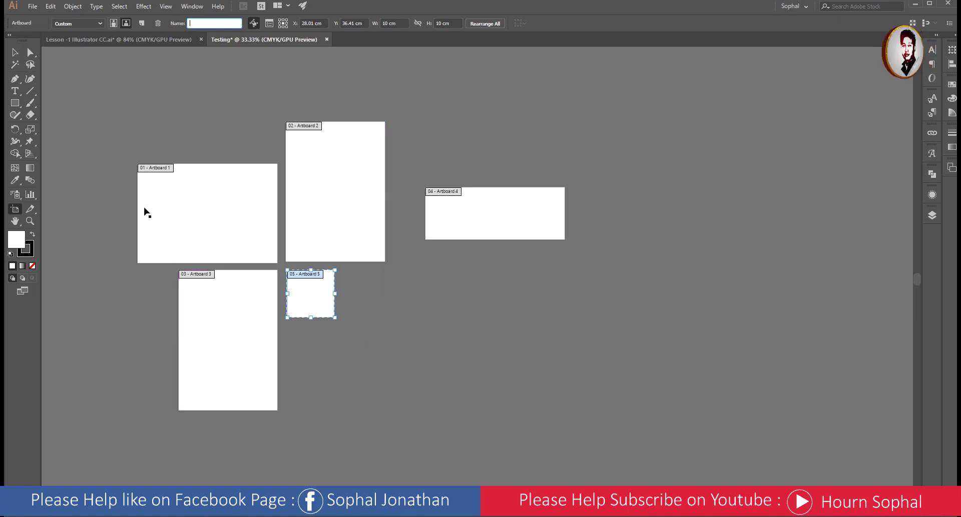
Delete Artboards 5, 4, 3 and 1, leaving only the A4 portrait Artboard 2.
left_click(158, 24)
left_click(453, 205)
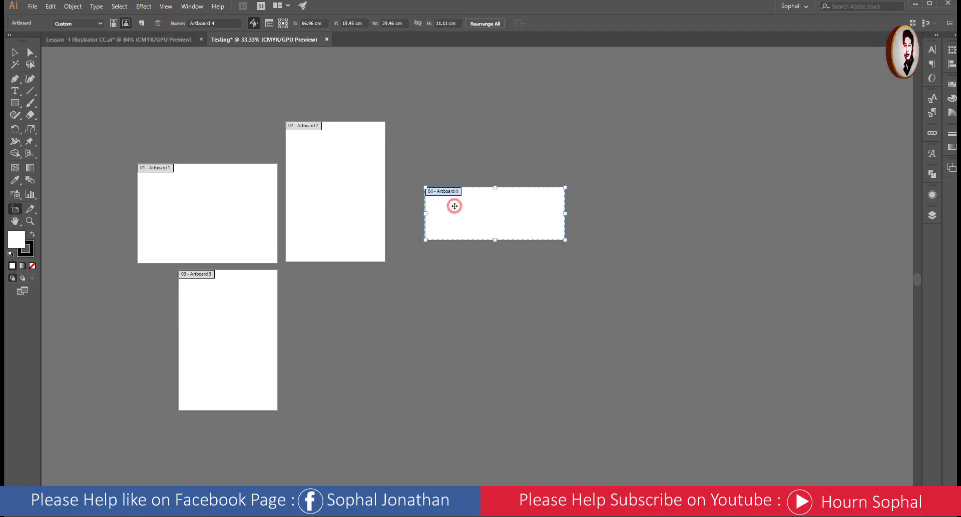
left_click(155, 24)
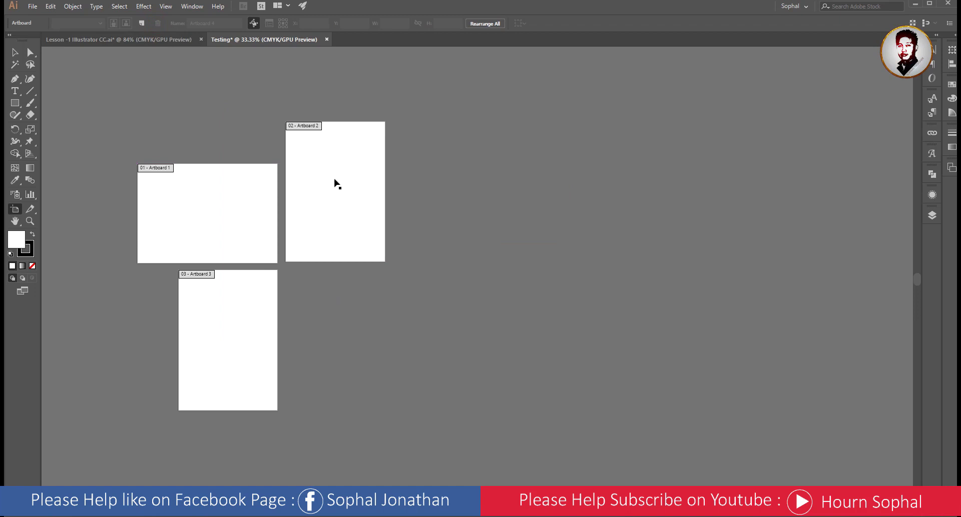
left_click(267, 304)
left_click(158, 23)
left_click(230, 243)
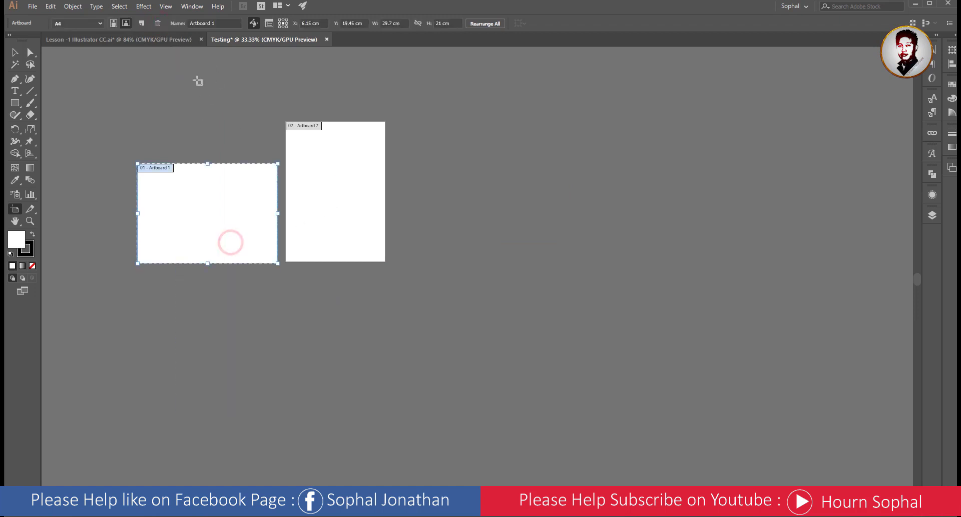
left_click(157, 23)
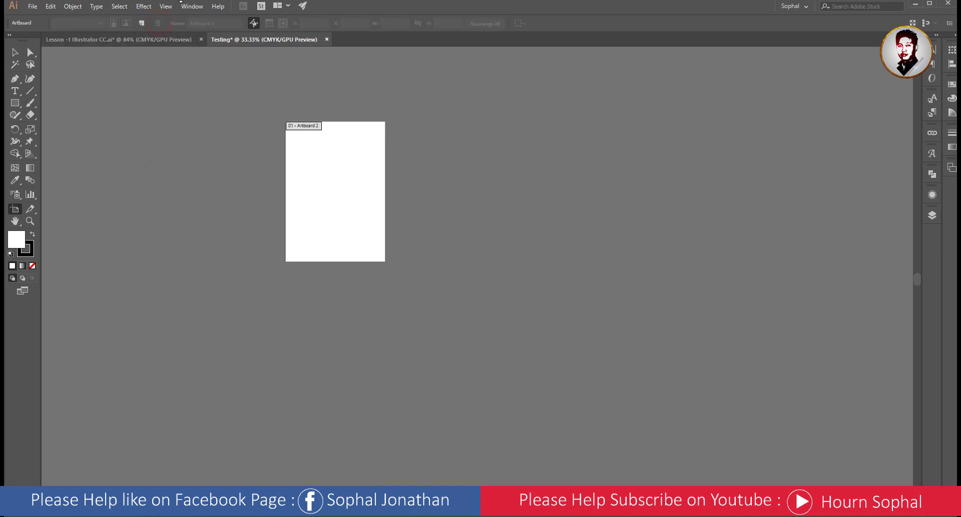
left_click(354, 201)
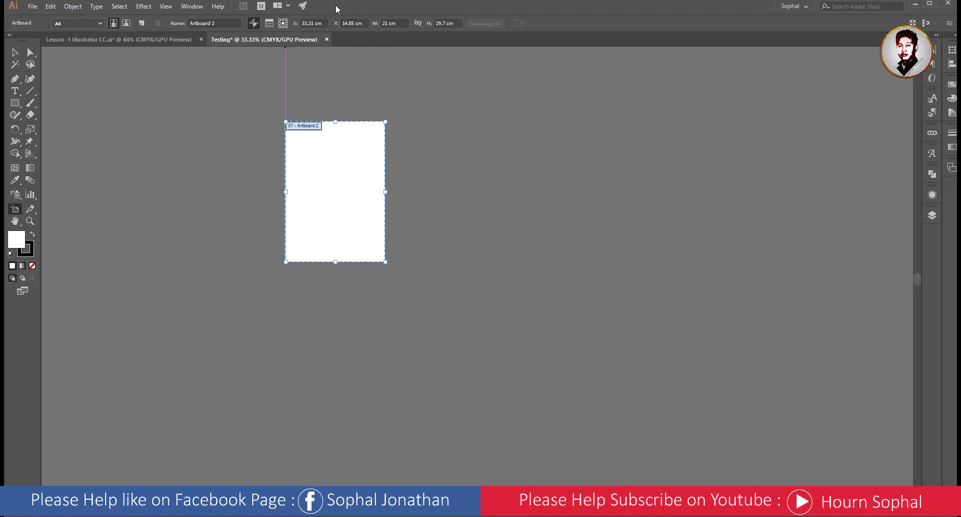
Return to the Selection tool and fit the artboard, then view it at actual size.
left_click(15, 52)
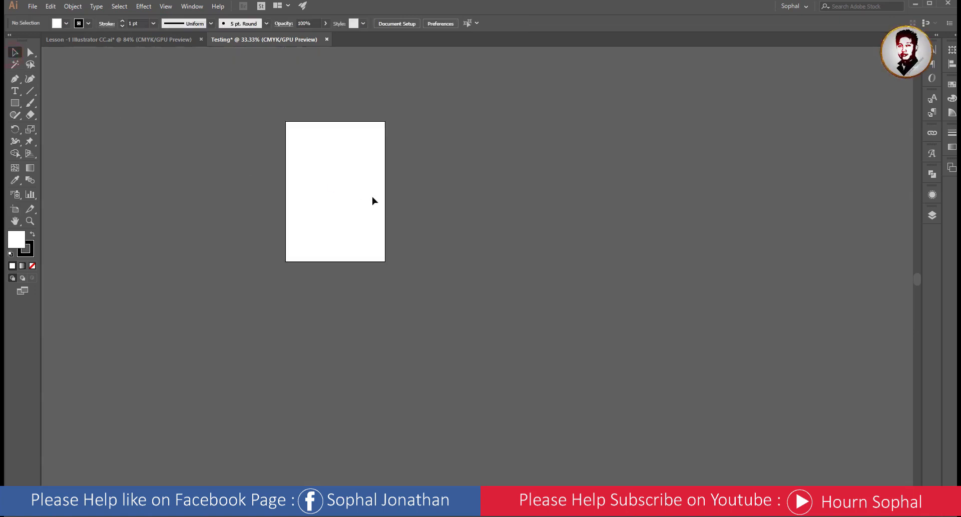
left_click_drag(343, 175, 441, 290)
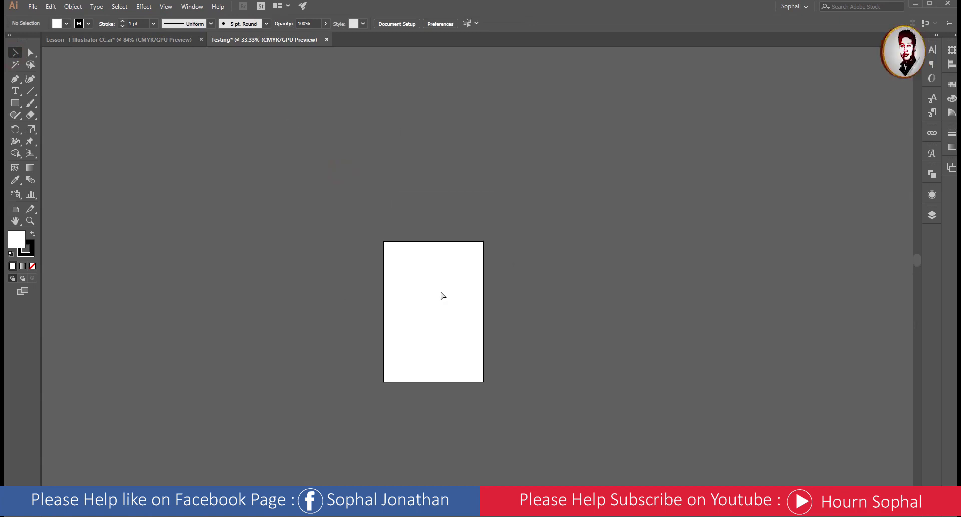
key("ctrl+0")
key("ctrl+1")
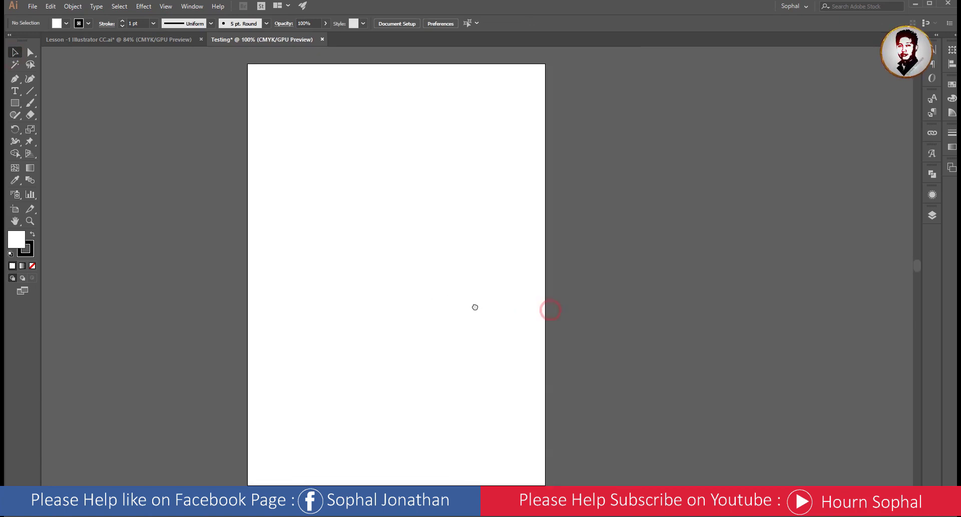
Set a 0.5 cm bleed on all sides of the A4 artboard in Document Setup.
left_click(401, 30)
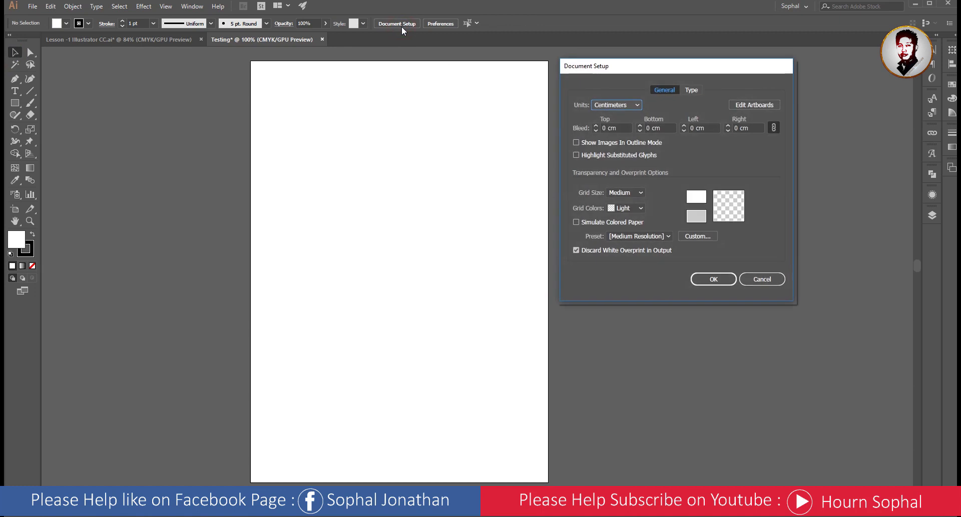
key("Tab")
type(".5")
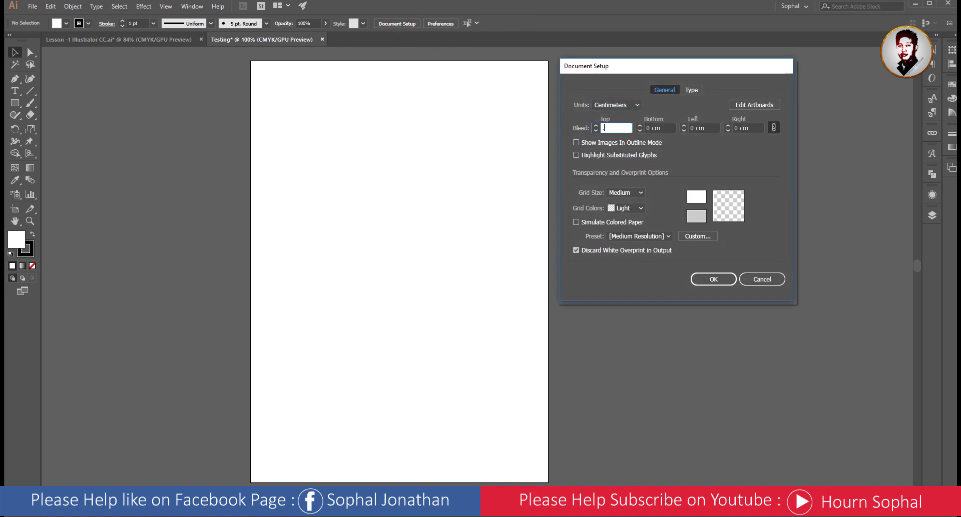
key("Return")
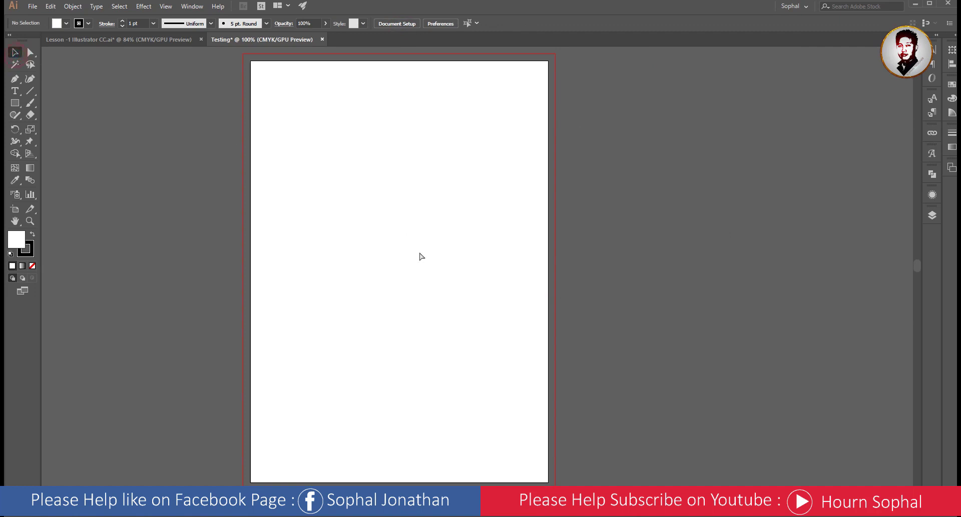
scroll(421, 255, "down", 1)
scroll(421, 250, "up", 1)
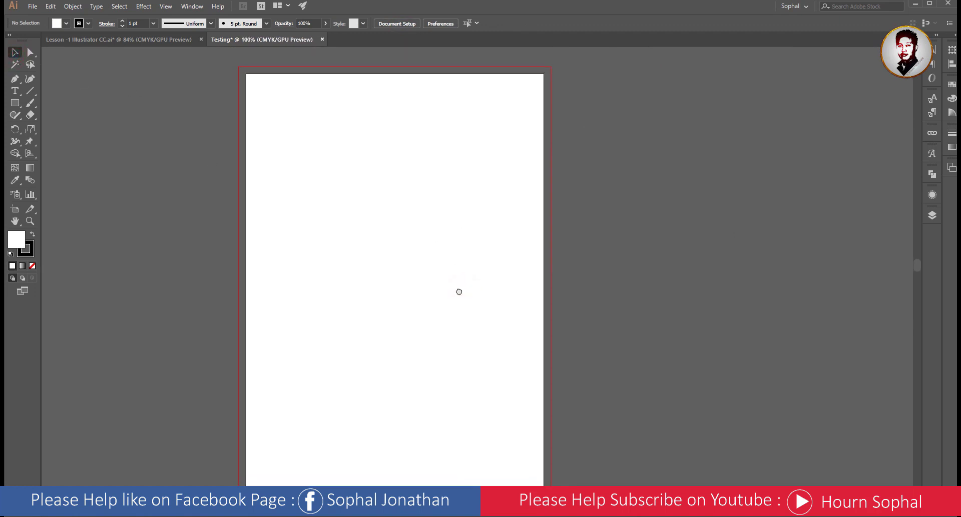
scroll(482, 279, "down", 1)
left_click_drag(487, 282, 480, 300)
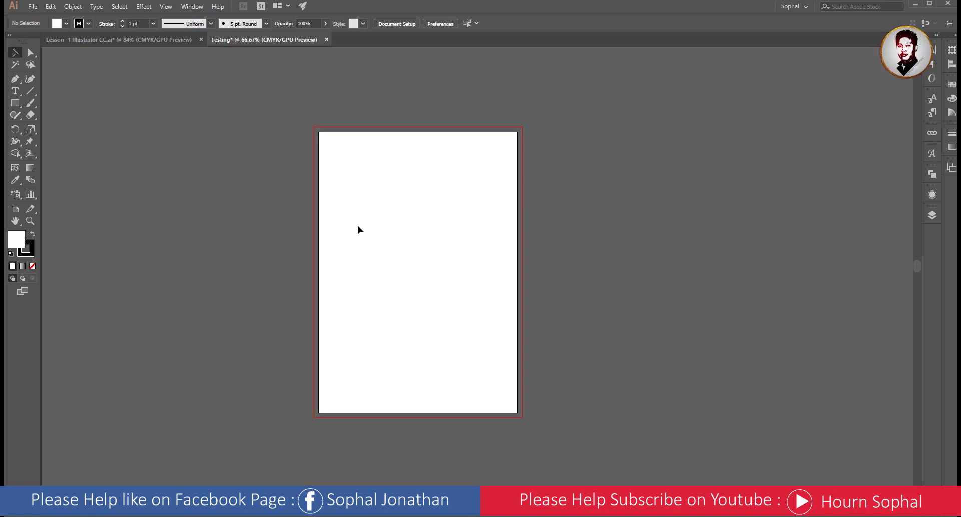
Draw white squares of different sizes beside the empty artboard.
left_click_drag(382, 276, 421, 276)
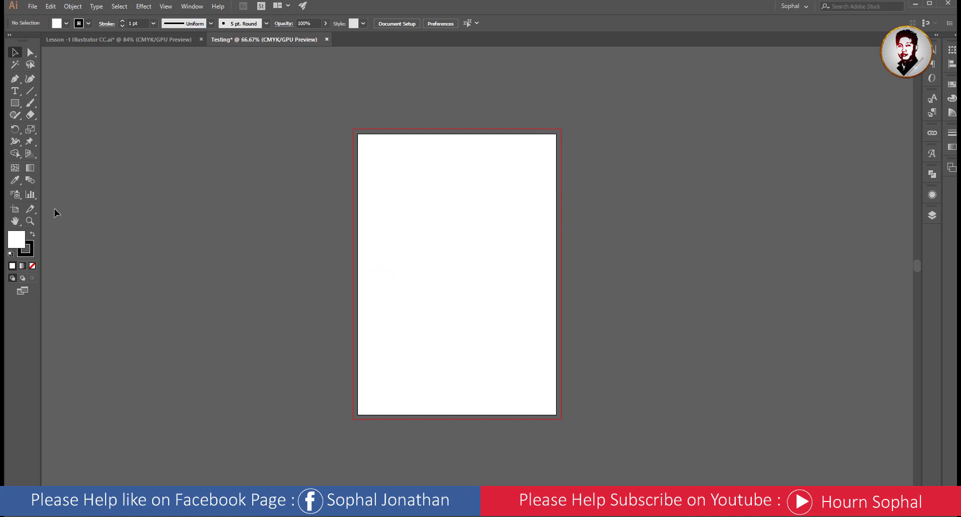
left_click(15, 103)
left_click_drag(193, 152, 235, 194)
mouse_move(172, 238)
left_mouse_down()
mouse_move(210, 263)
mouse_move(268, 333)
left_mouse_up()
left_click_drag(273, 165, 353, 250)
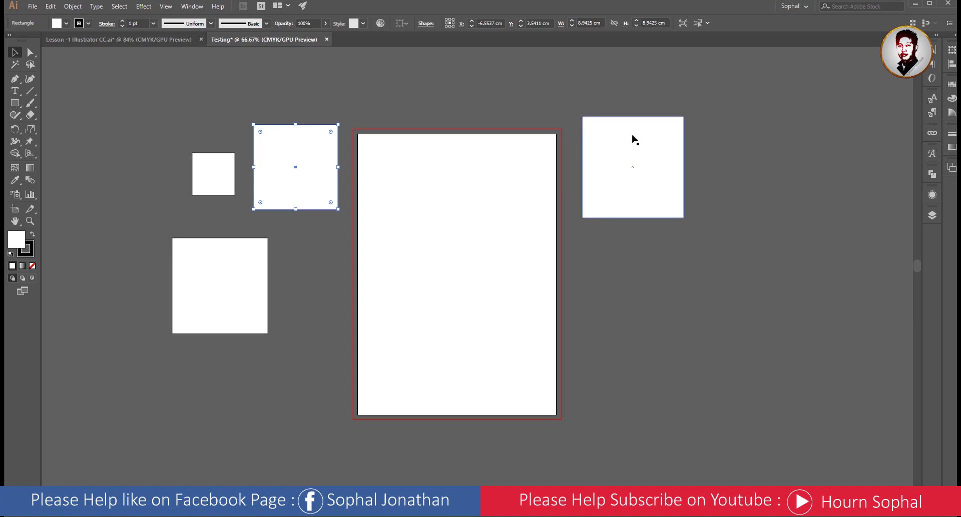
Move the right-hand square onto the artboard, undo the move, and deselect it.
mouse_move(607, 89)
left_mouse_down()
mouse_move(657, 159)
mouse_move(476, 246)
left_mouse_up()
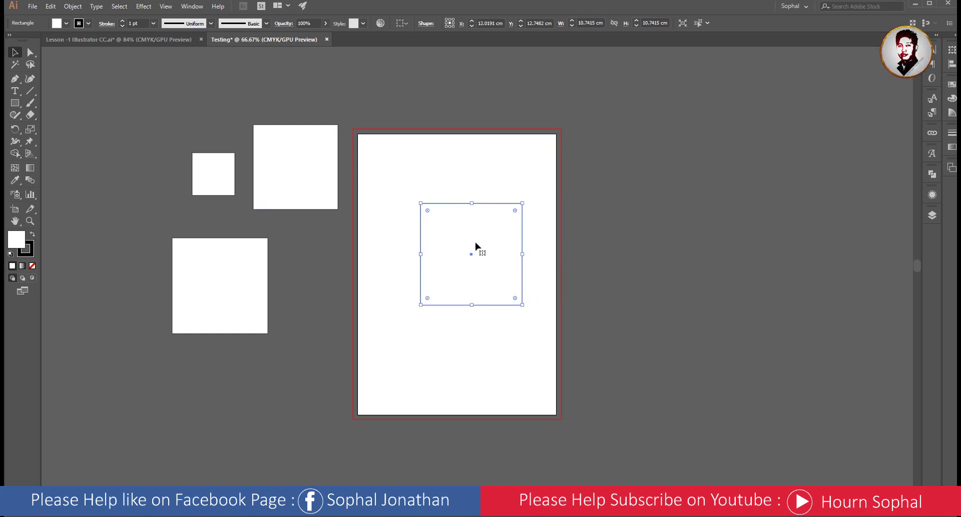
key("ctrl+z")
left_click(708, 339)
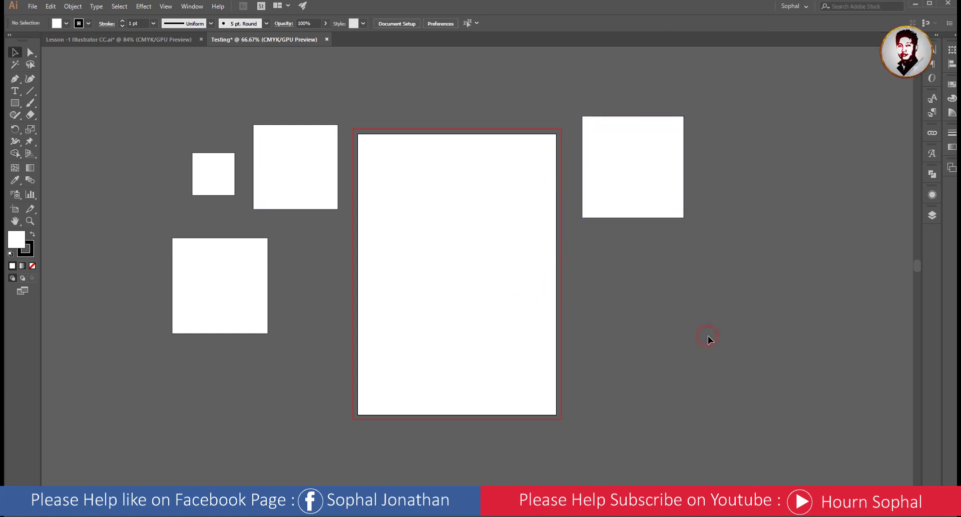
scroll(528, 359, "down", 1)
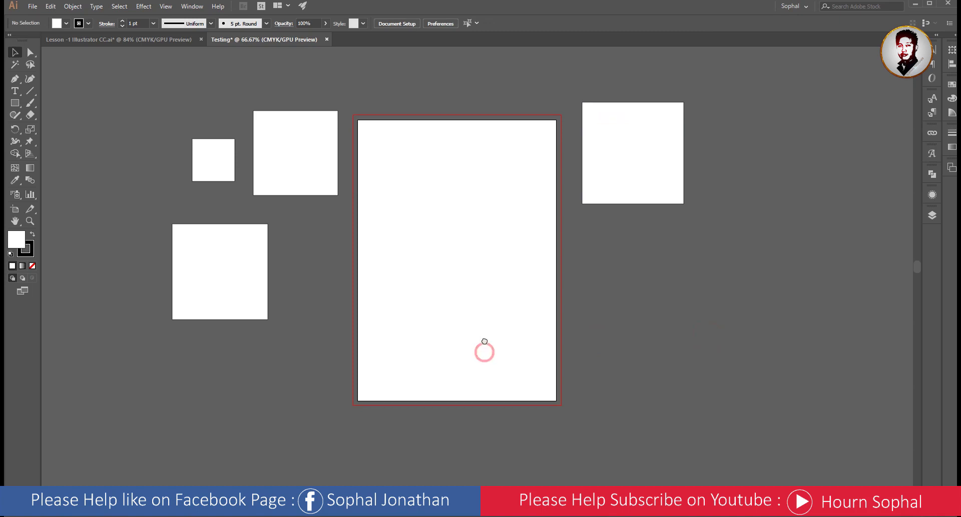
scroll(489, 310, "up", 1)
scroll(489, 310, "down", 1)
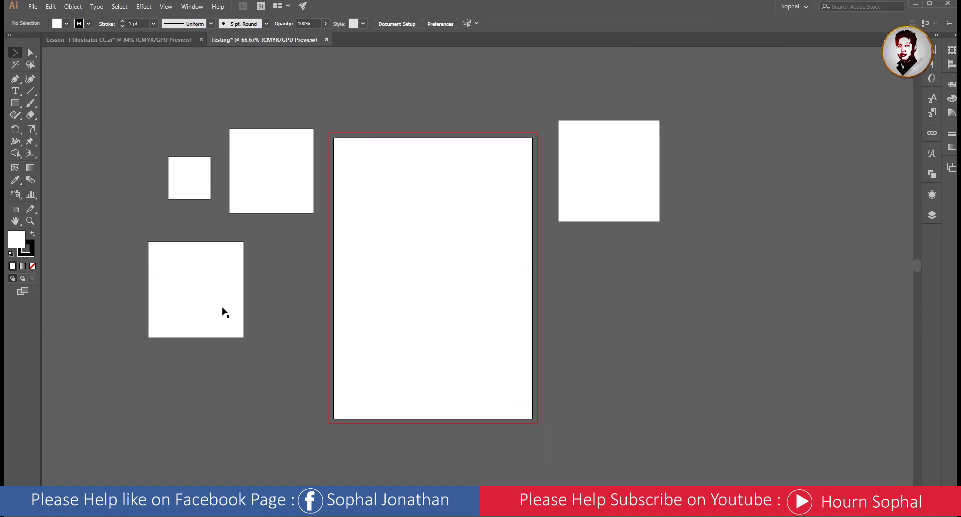
Set up the Rectangle tool with no stroke and an orange fill.
left_click(15, 103)
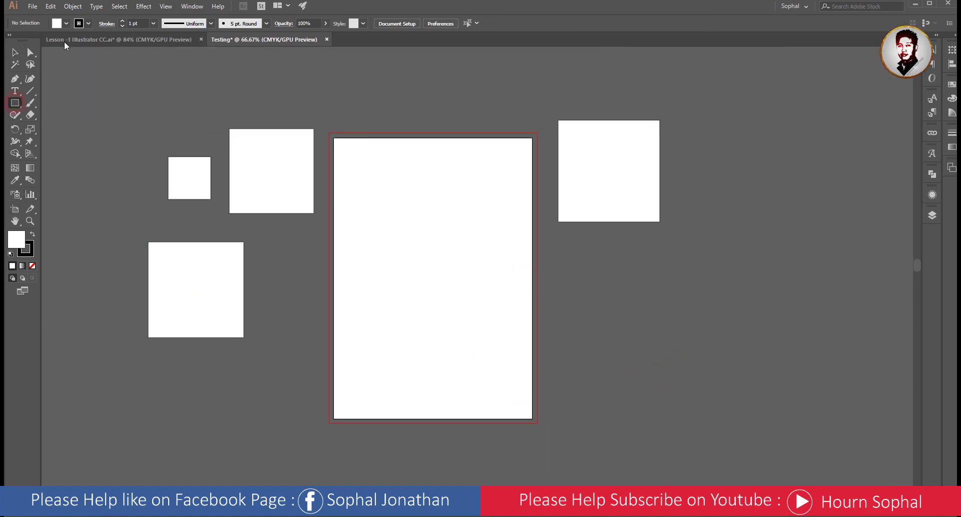
left_click_drag(13, 107, 53, 104)
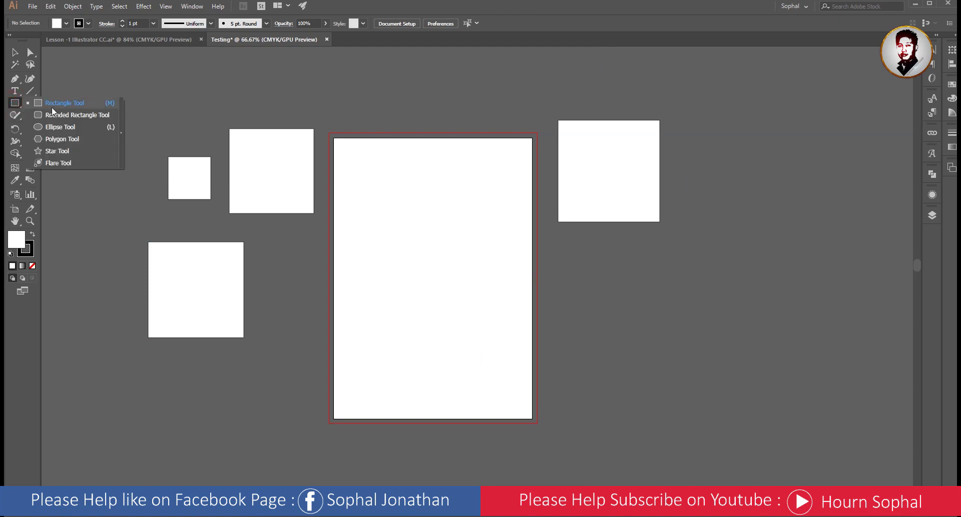
left_click(88, 24)
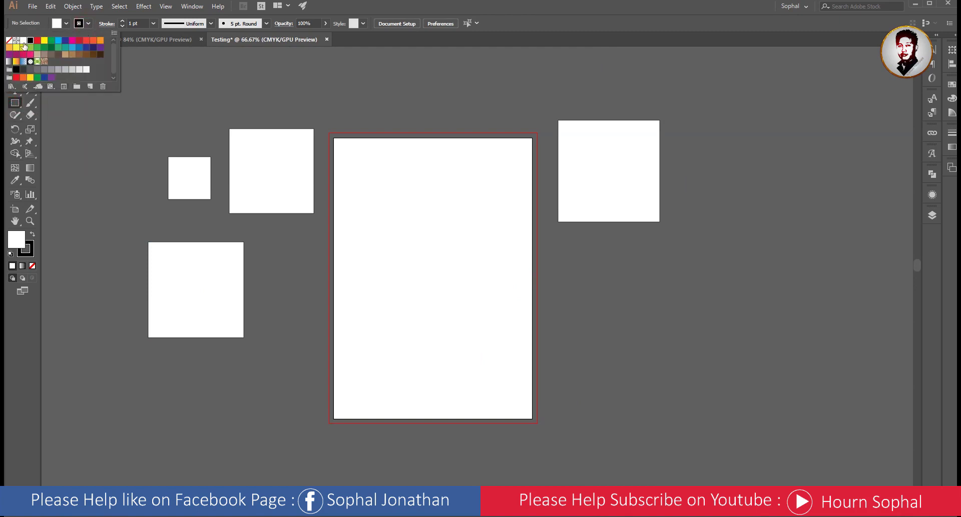
left_click(9, 40)
left_click(65, 23)
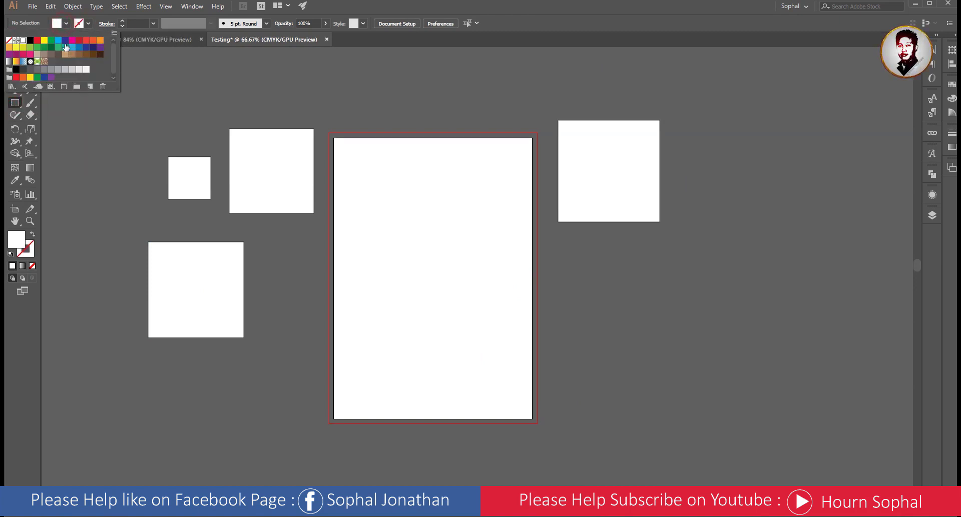
left_click(100, 40)
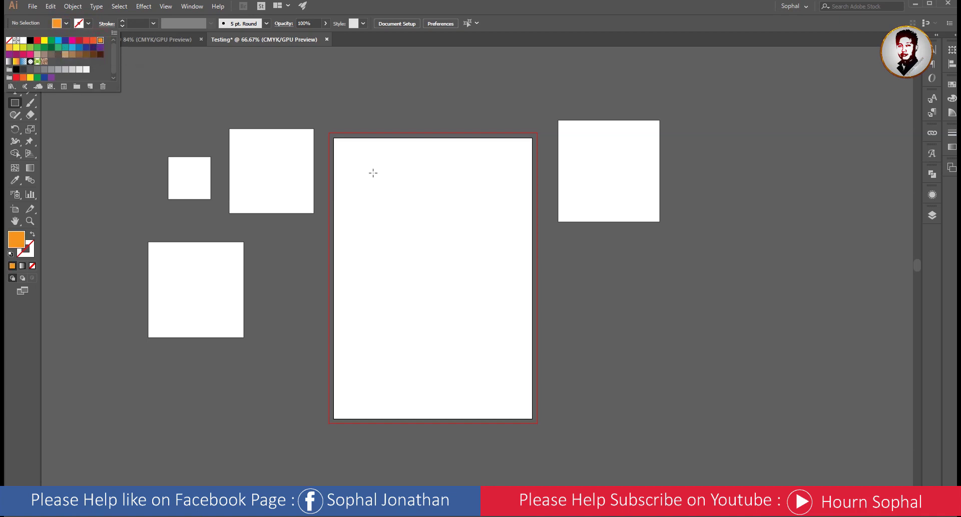
key("ctrl+minus")
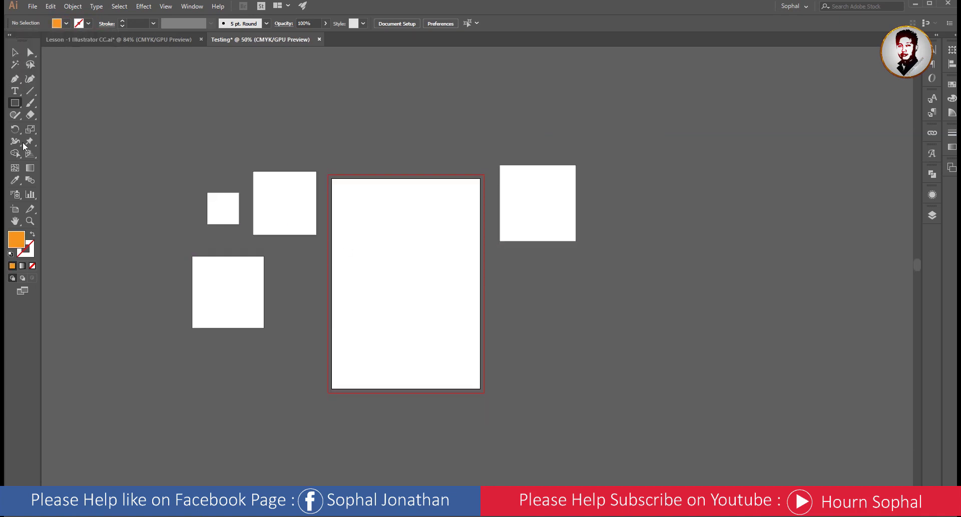
Create an orange rectangle of exactly 21 × 29.7 cm on the canvas.
left_click(375, 219)
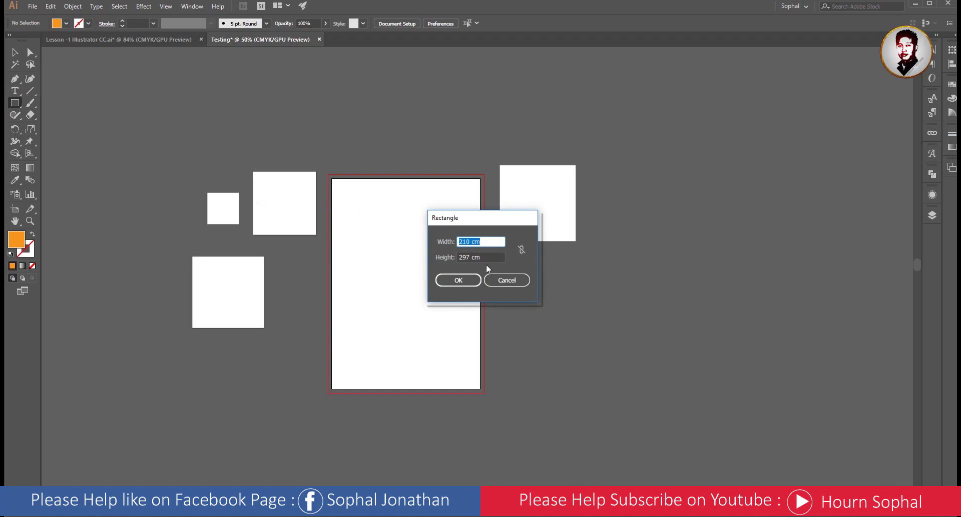
left_click(466, 241)
left_click(467, 259)
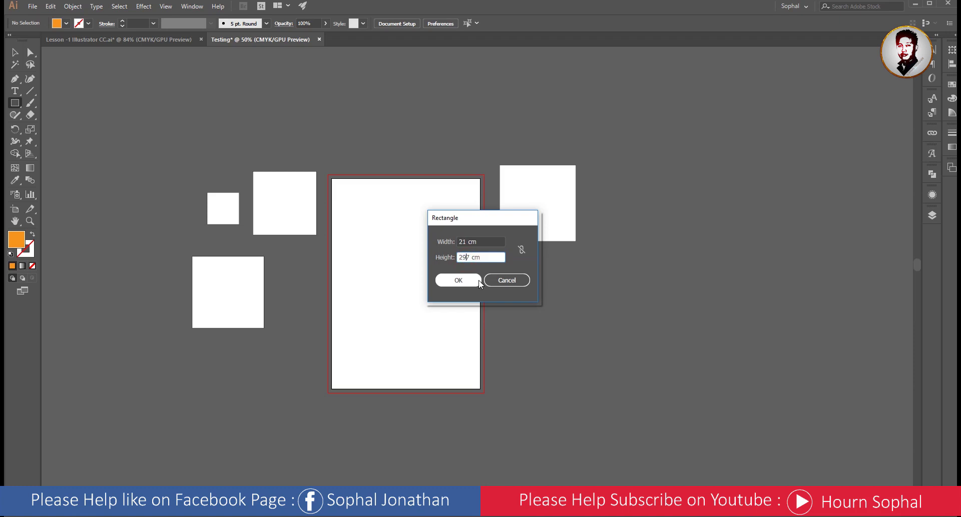
left_click(458, 280)
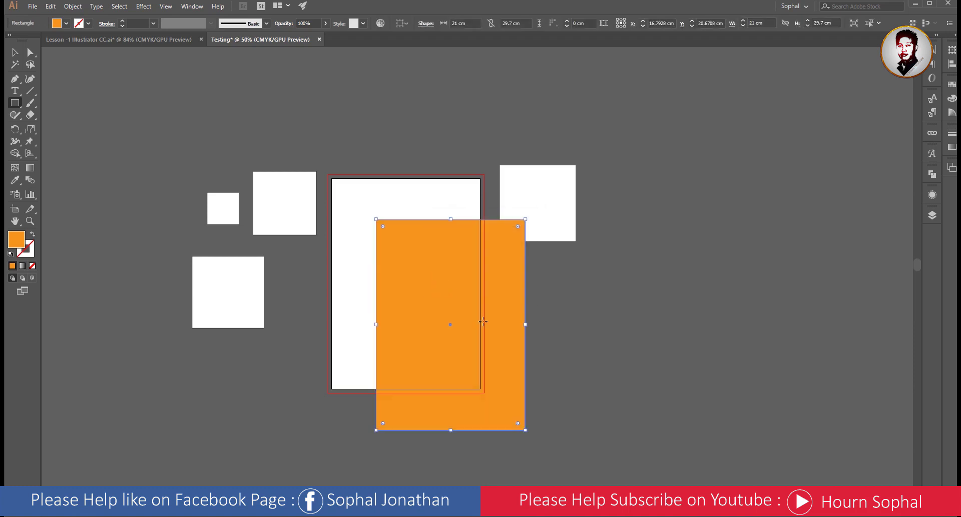
left_click(15, 52)
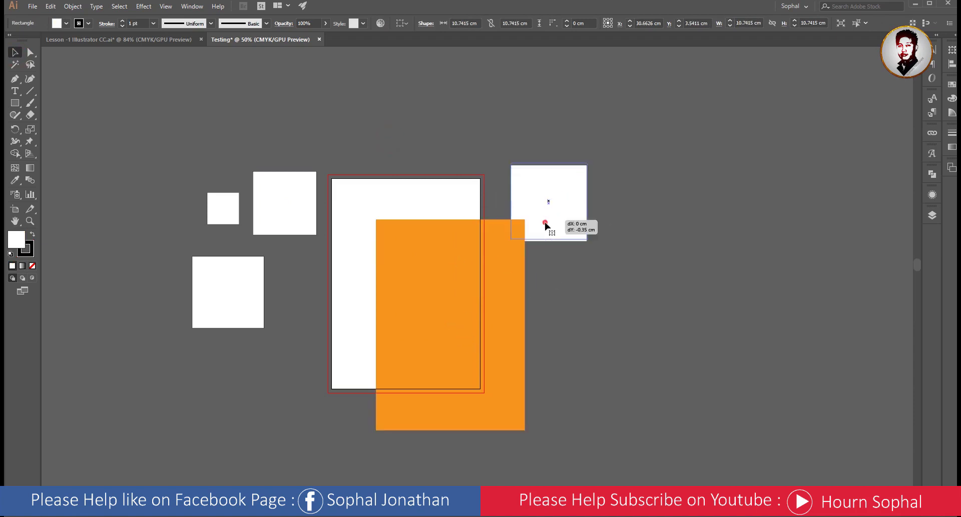
Move the right-hand white square up-right and drag the orange rectangle toward the artboard.
left_click_drag(550, 210, 665, 168)
mouse_move(481, 279)
left_mouse_down()
mouse_move(483, 316)
mouse_move(459, 263)
mouse_move(450, 285)
left_mouse_up()
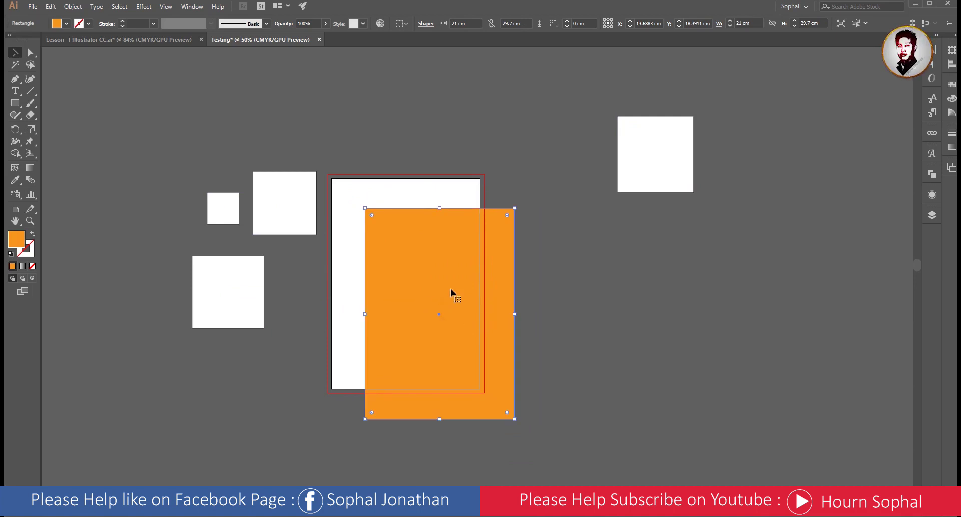
left_click_drag(380, 149, 464, 312)
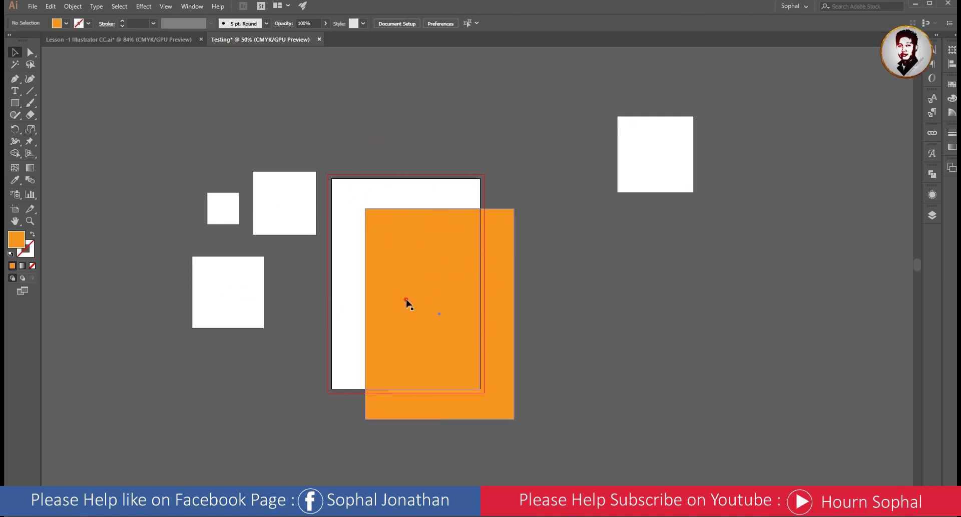
Align the orange rectangle to the artboard, centred horizontally and vertically.
left_click(402, 23)
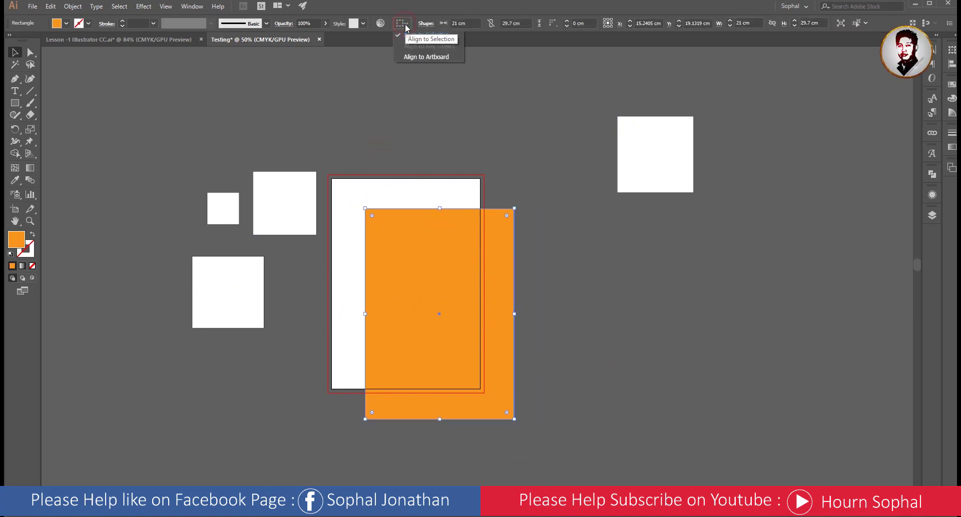
left_click(422, 59)
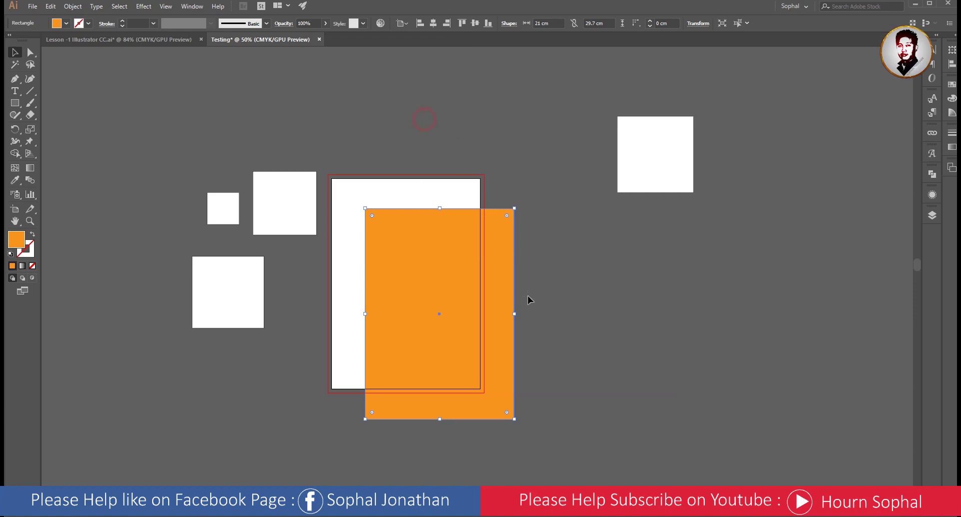
left_click(432, 29)
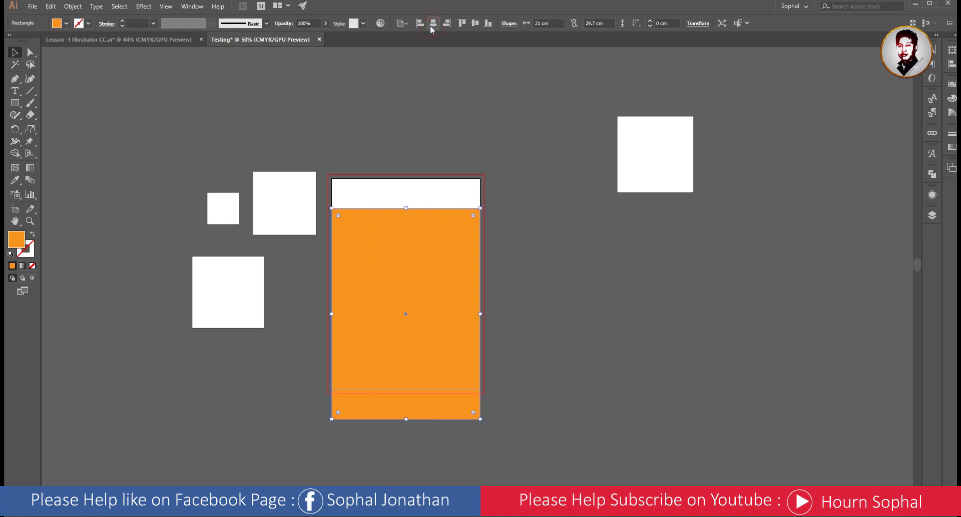
left_click(475, 26)
left_click(551, 236)
scroll(390, 306, "down", 2)
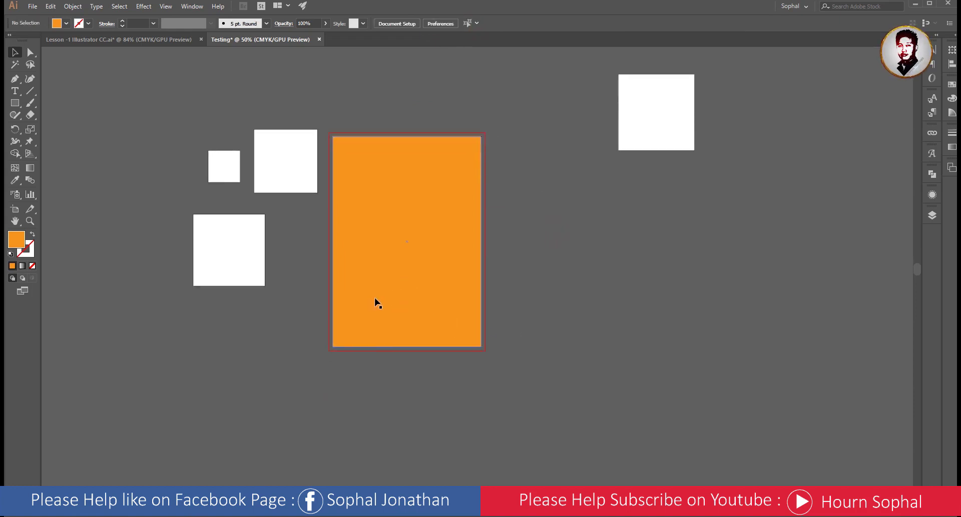
scroll(374, 343, "up", 1)
scroll(379, 342, "up", 2)
scroll(374, 329, "down", 1)
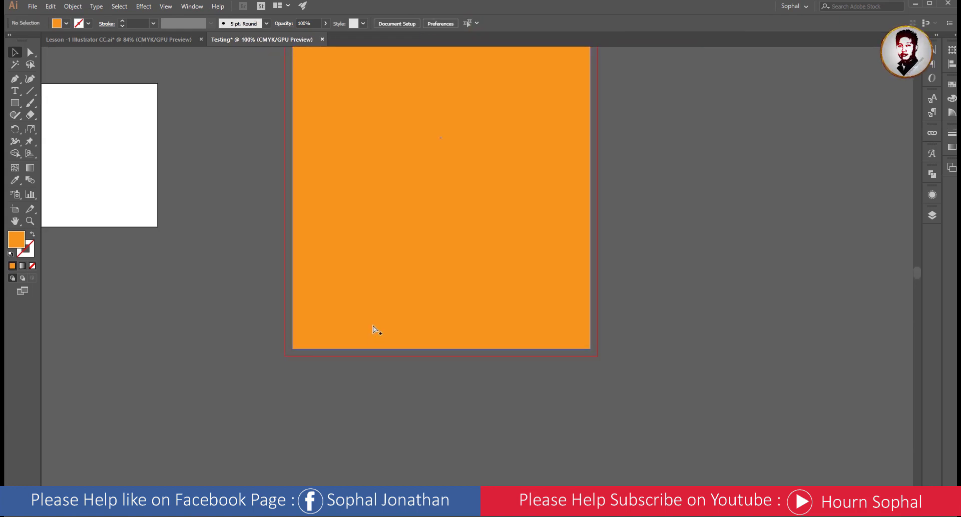
scroll(382, 308, "up", 3)
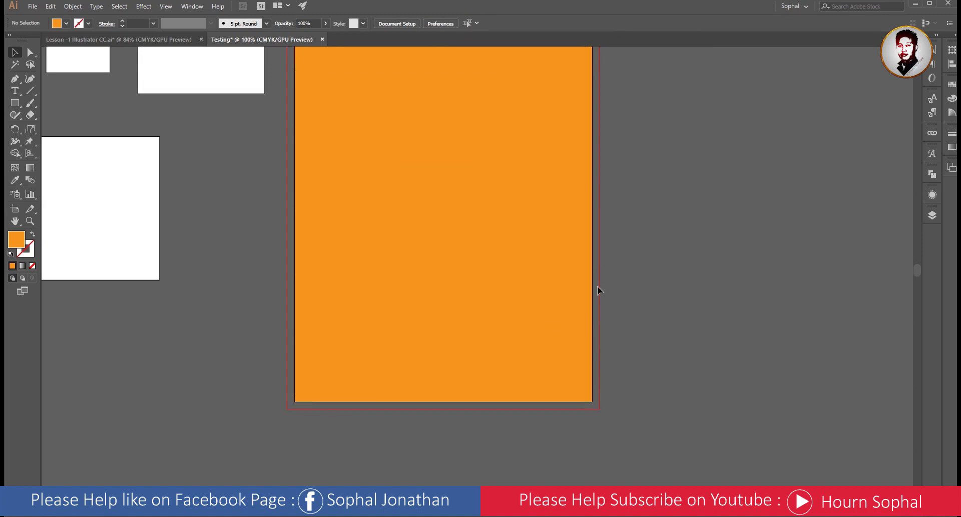
scroll(599, 331, "up", 2)
scroll(483, 281, "up", 2)
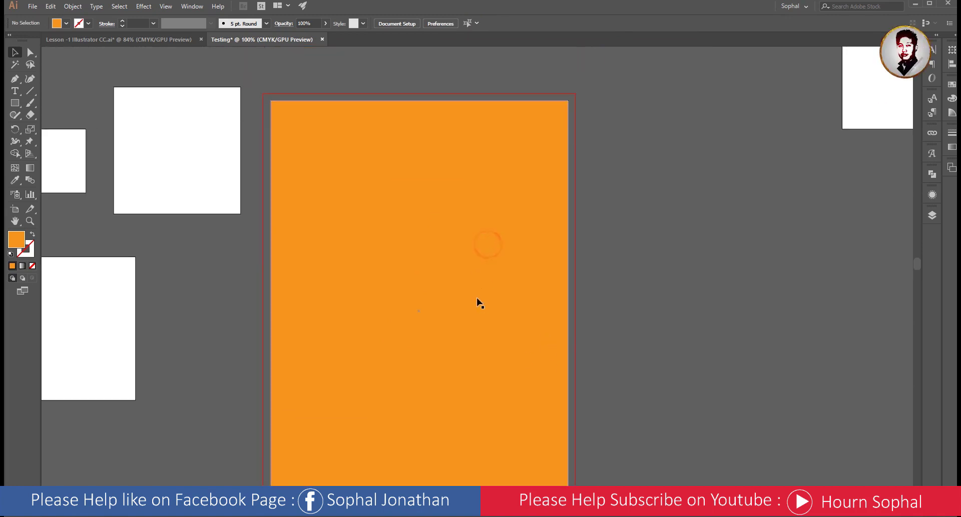
scroll(424, 248, "down", 1, "alt")
scroll(426, 253, "down", 1)
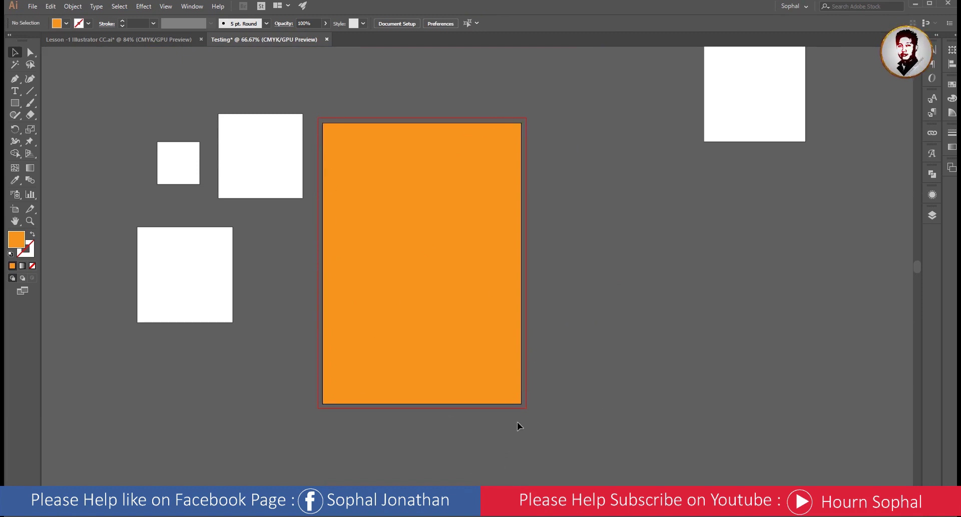
left_click(445, 355)
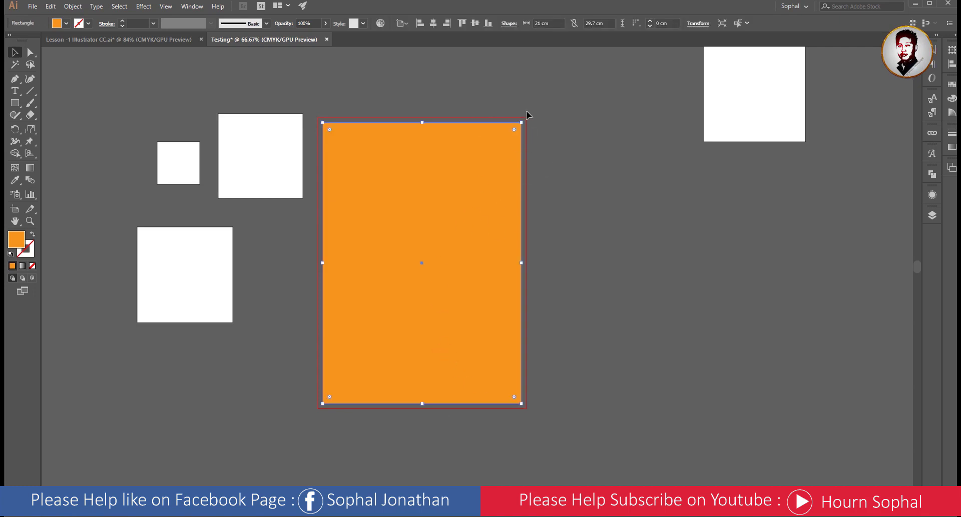
scroll(345, 123, "up", 3)
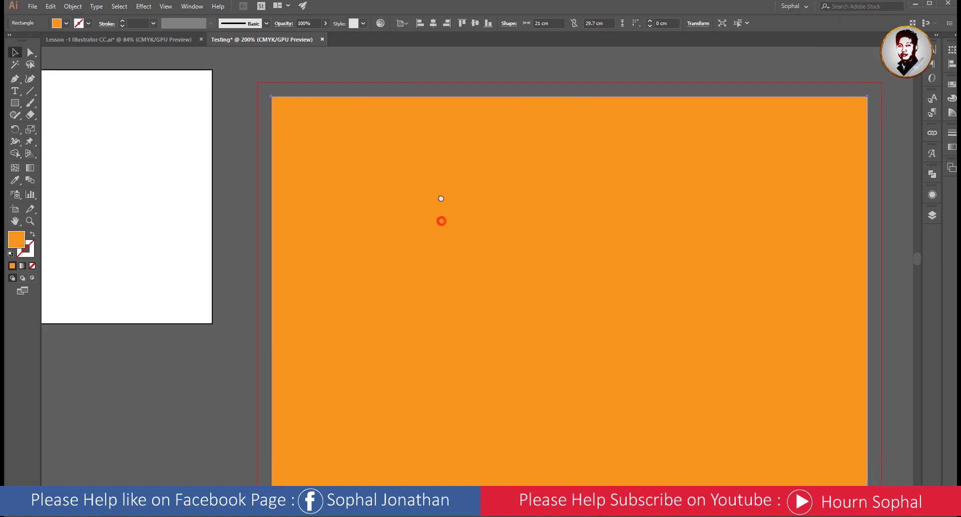
left_click_drag(441, 219, 455, 242)
scroll(354, 183, "down", 1)
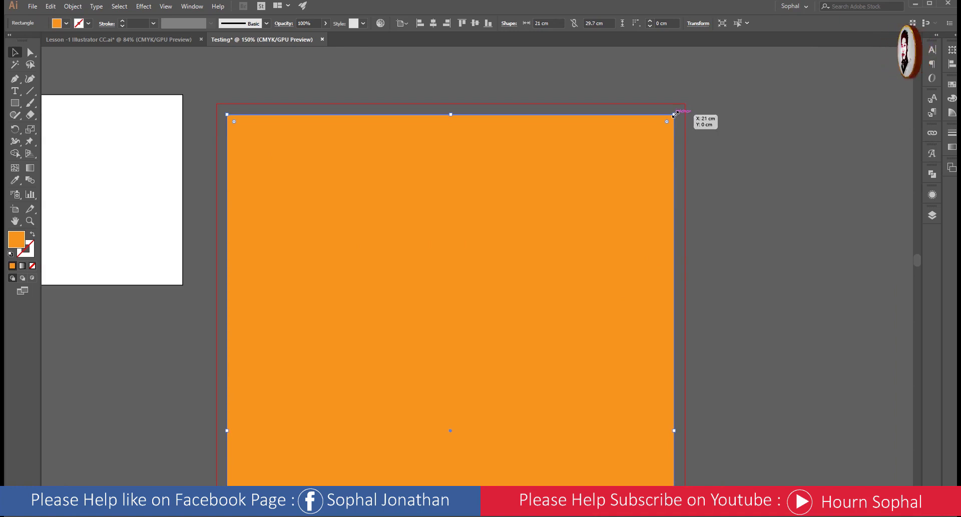
left_click_drag(674, 115, 682, 104)
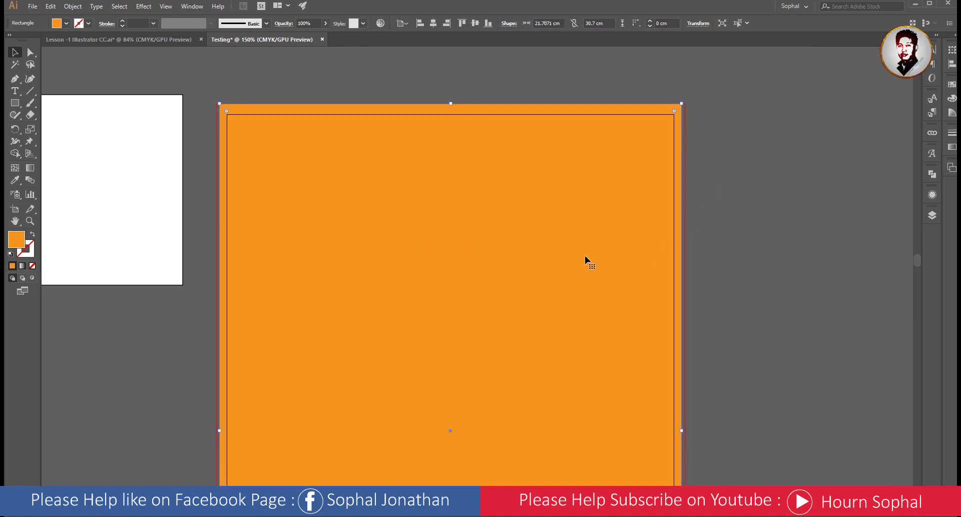
scroll(586, 262, "down", 2)
scroll(552, 310, "down", 2)
scroll(430, 251, "up", 5)
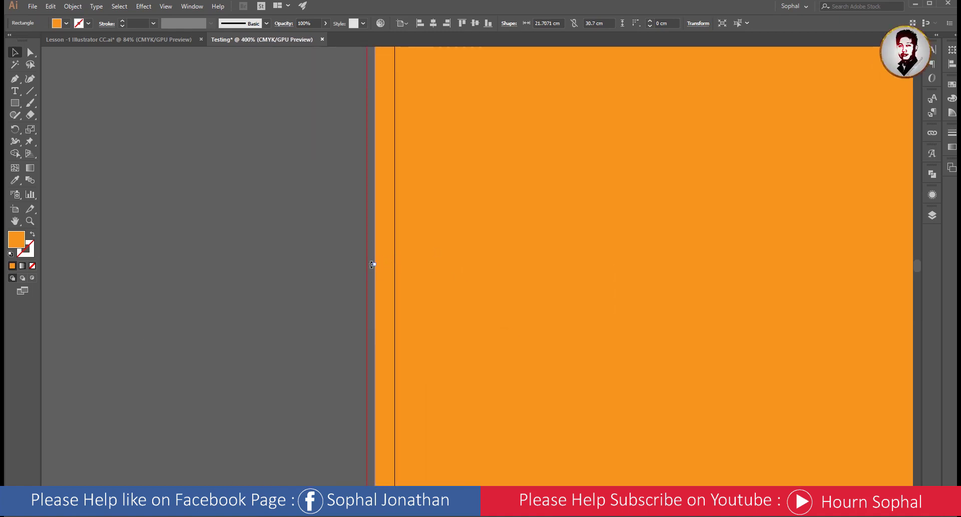
left_click_drag(374, 265, 367, 263)
scroll(367, 264, "down", 3)
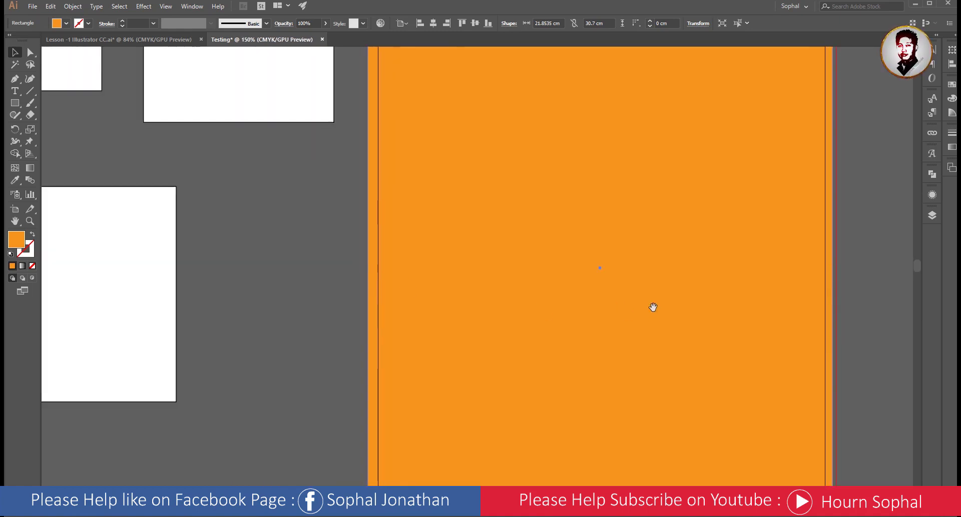
scroll(653, 307, "right", 5)
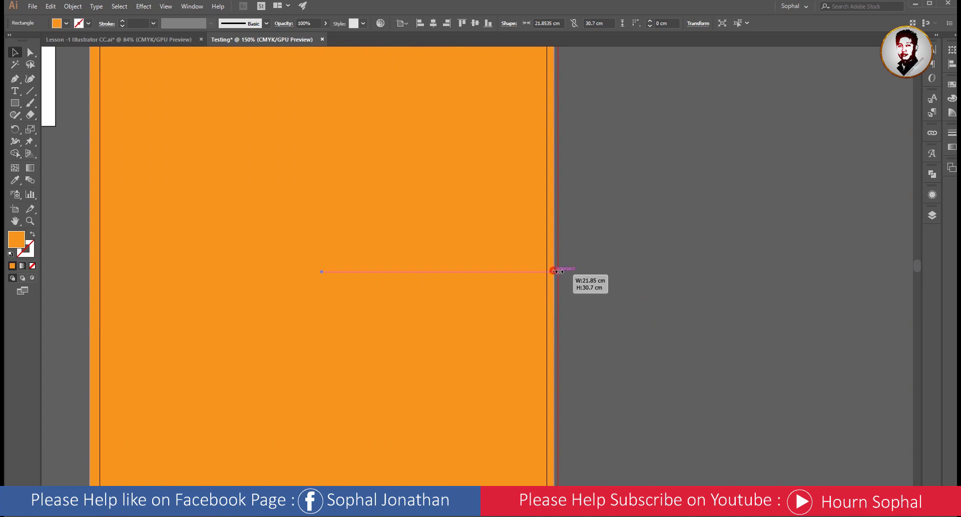
left_click_drag(552, 274, 554, 274)
left_click(609, 281)
scroll(639, 277, "down", 2)
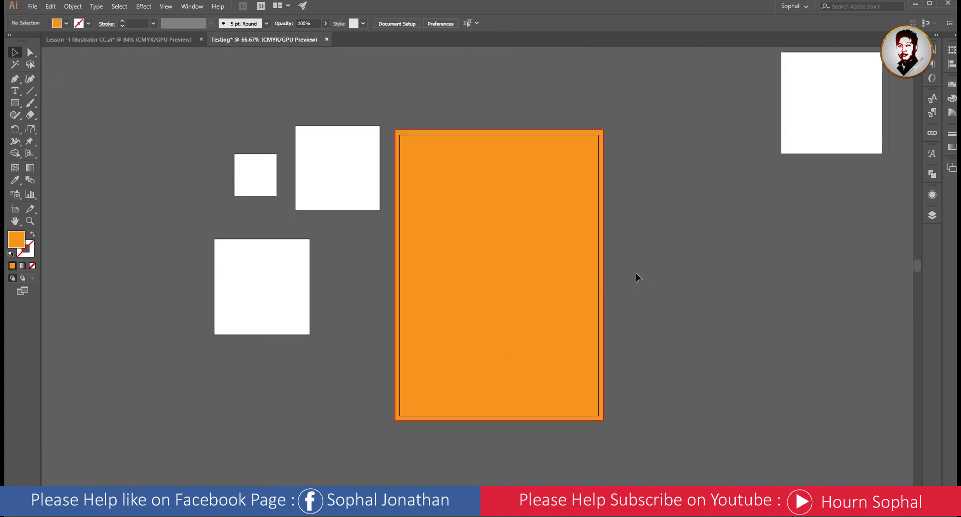
scroll(620, 289, "up", 1)
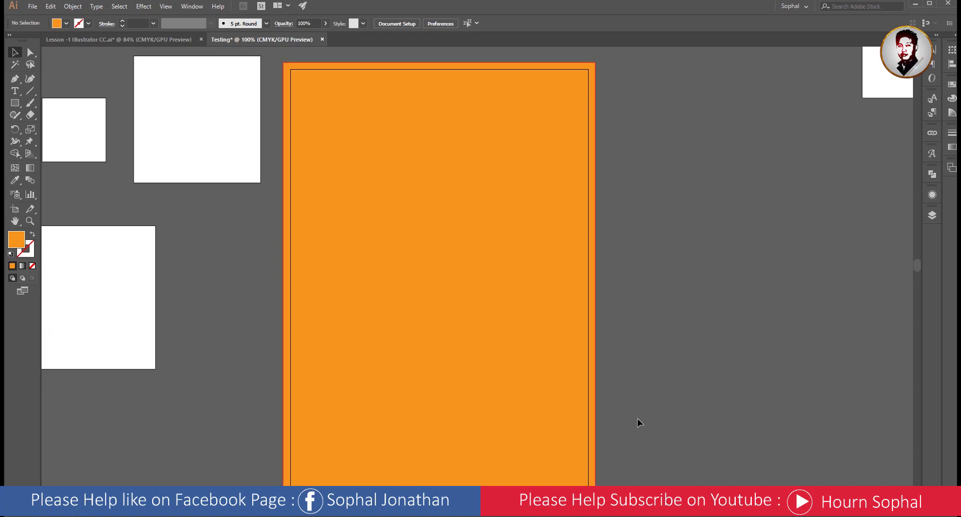
scroll(637, 415, "down", 2)
scroll(638, 404, "up", 1)
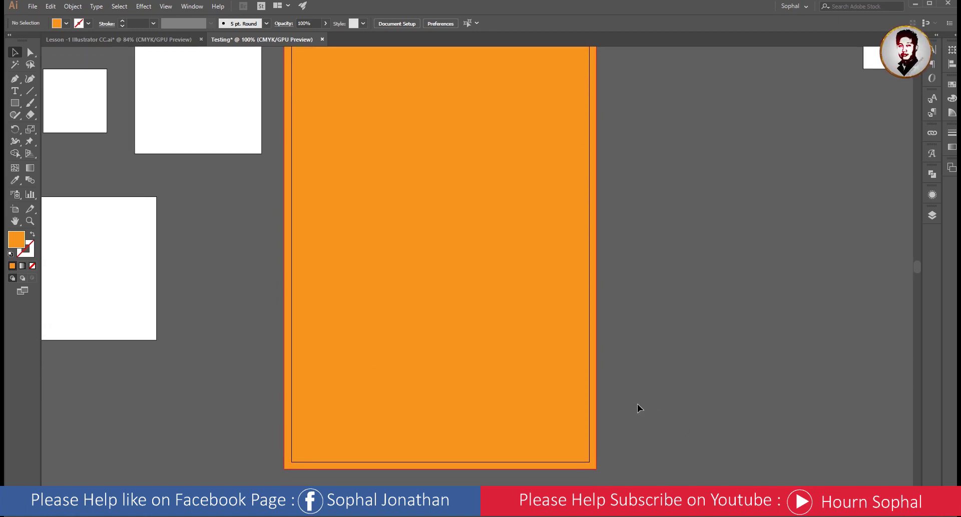
scroll(637, 403, "up", 2)
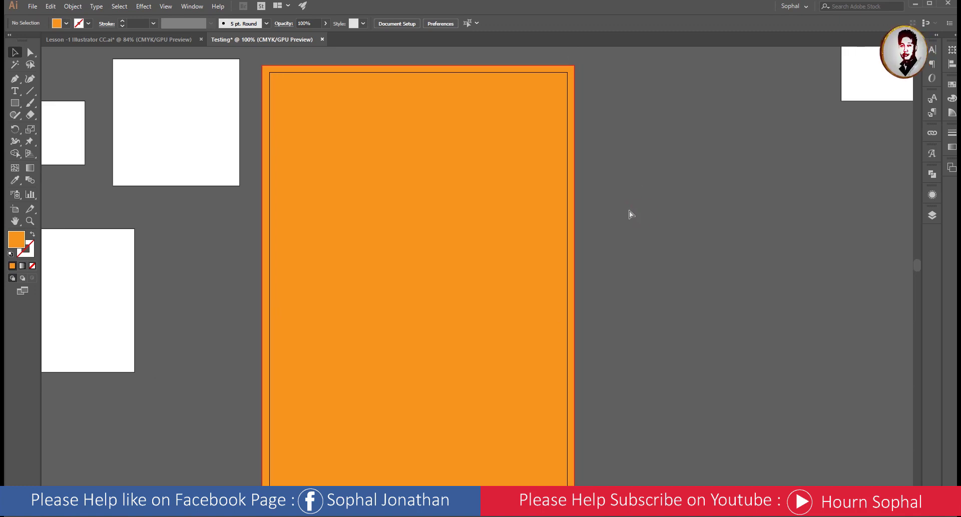
Restore the orange rectangle to its 21 × 29.7 cm A4 size and select it.
key("ctrl+a")
key("ctrl+z")
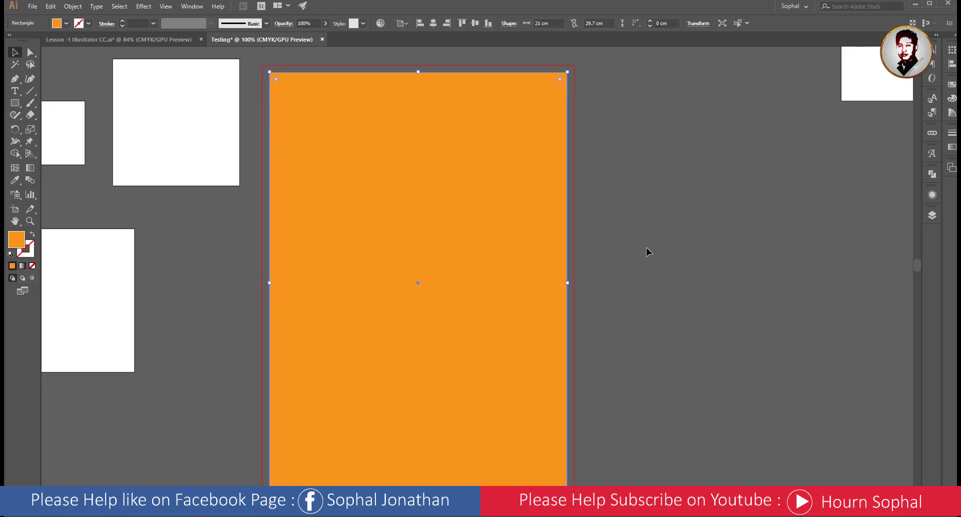
scroll(640, 307, "up", 1)
left_click(509, 292)
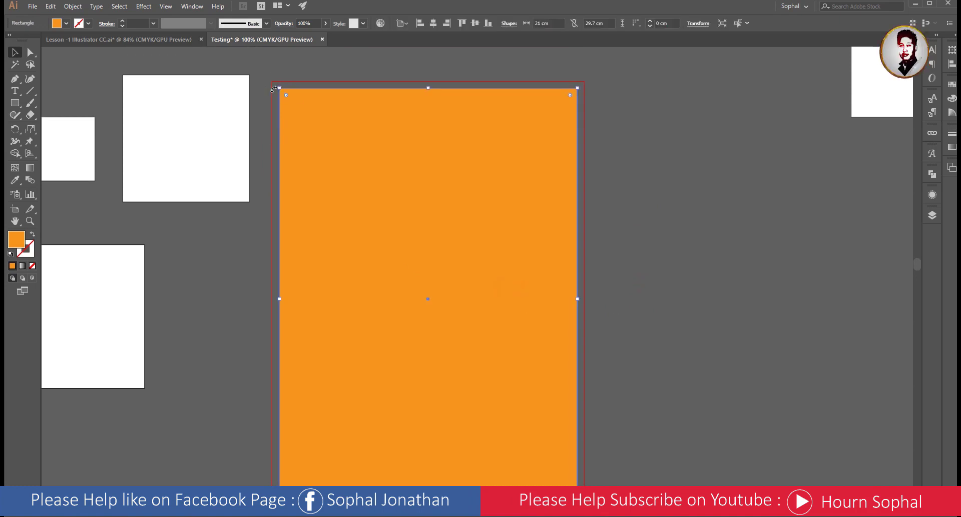
Set a 0.5 cm Offset Path amount with Preview turned on.
left_click(73, 6)
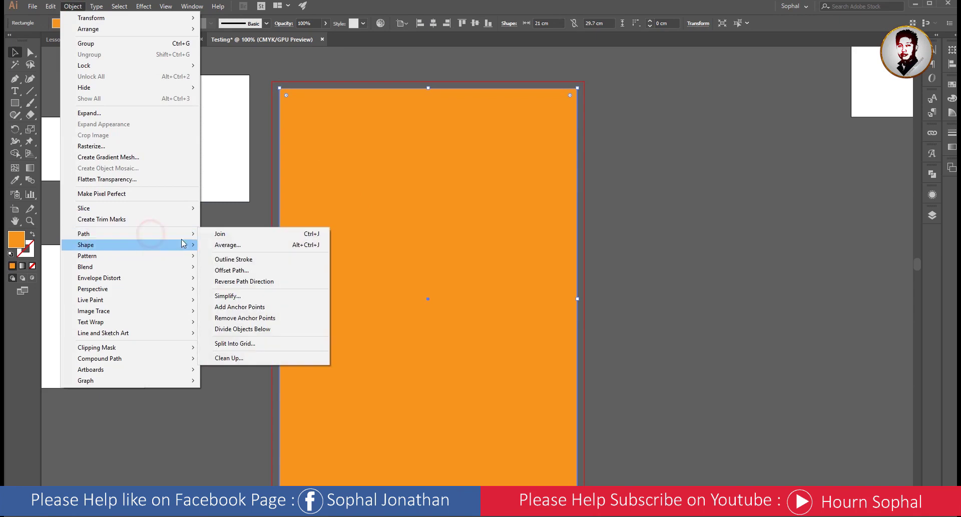
mouse_move(129, 234)
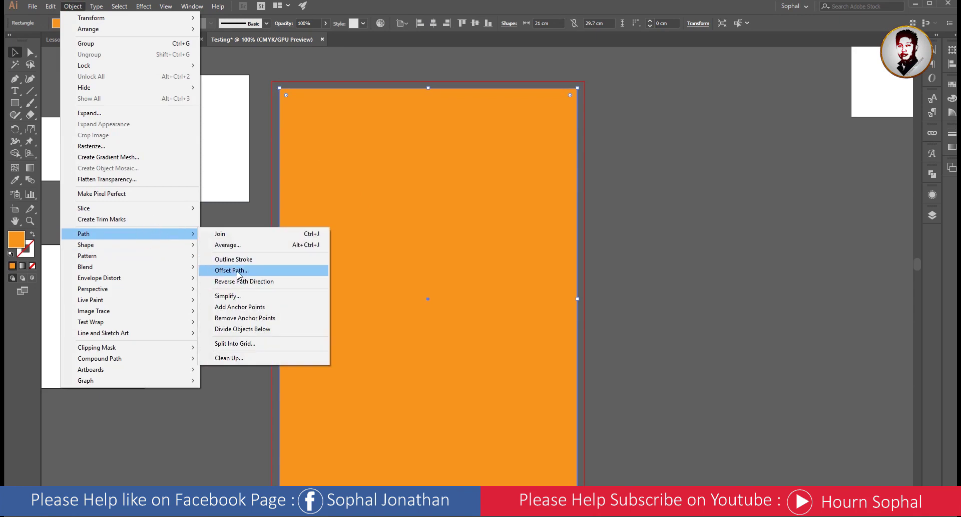
left_click(237, 272)
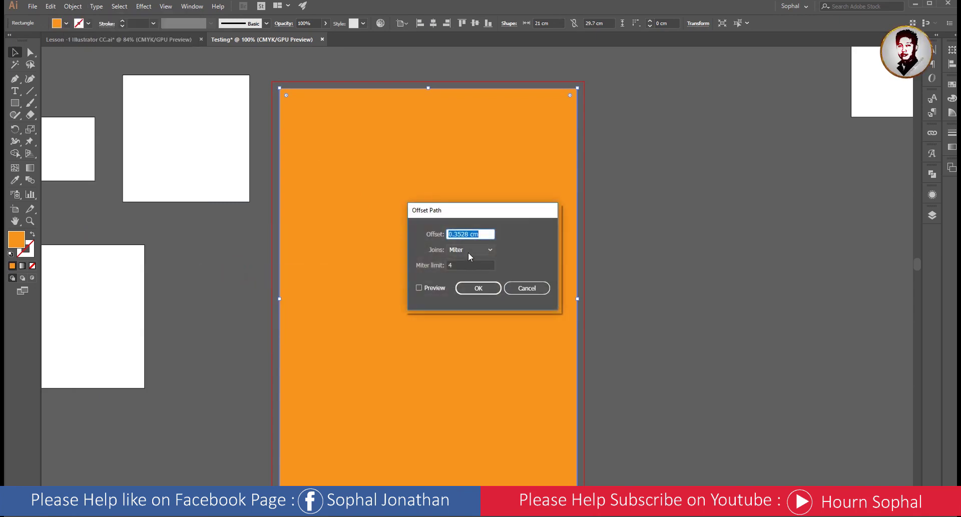
left_click_drag(469, 234, 434, 239)
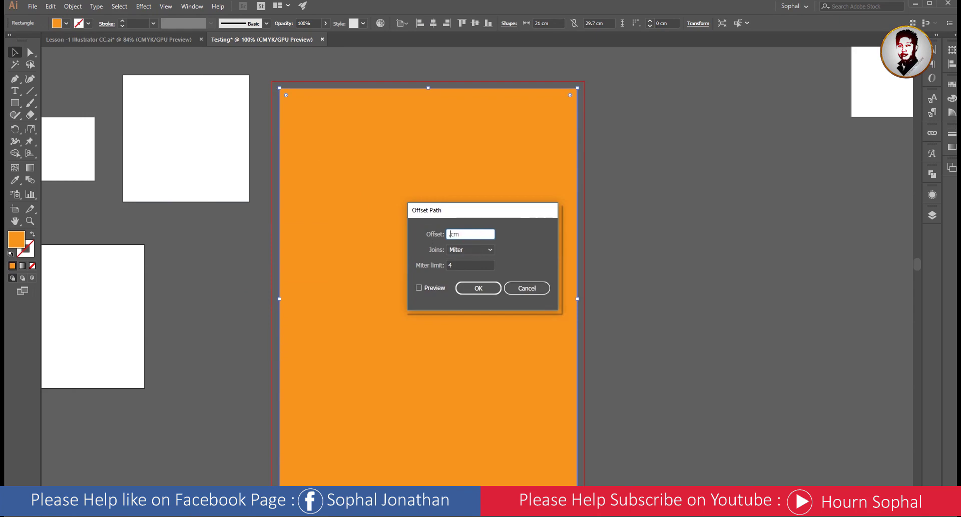
type("-5")
left_click(420, 288)
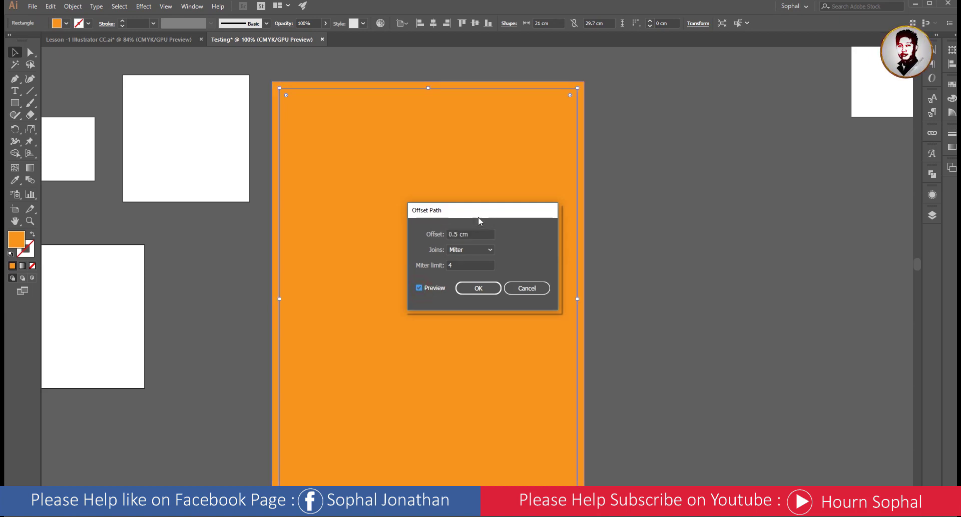
left_click_drag(479, 212, 718, 142)
key("alt+p")
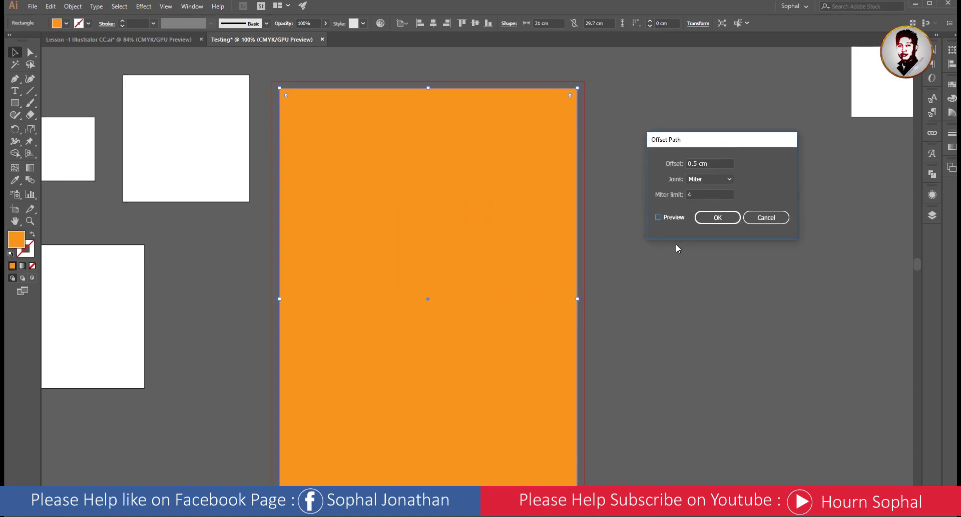
left_click(659, 217)
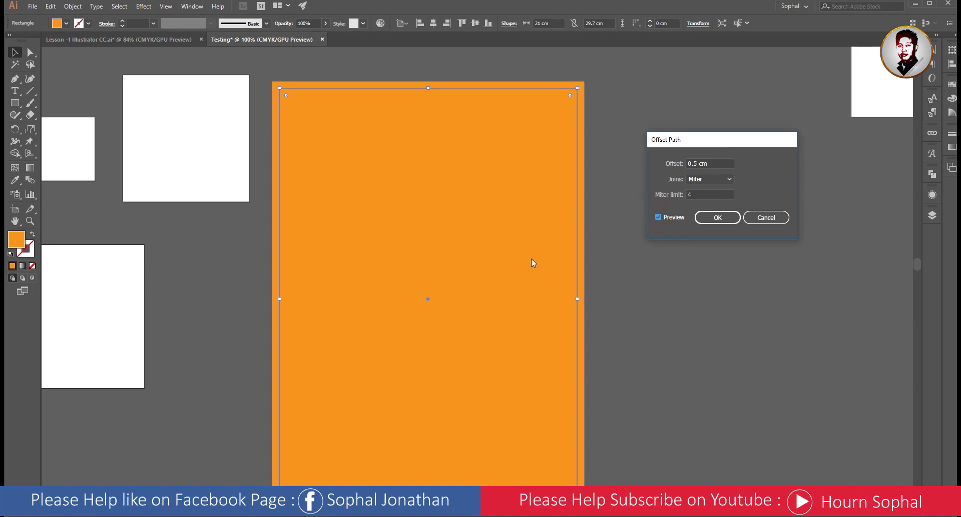
Apply the 0.5 cm outward offset with Miter joins, undoing a stray move of the inner rectangle.
left_click(707, 180)
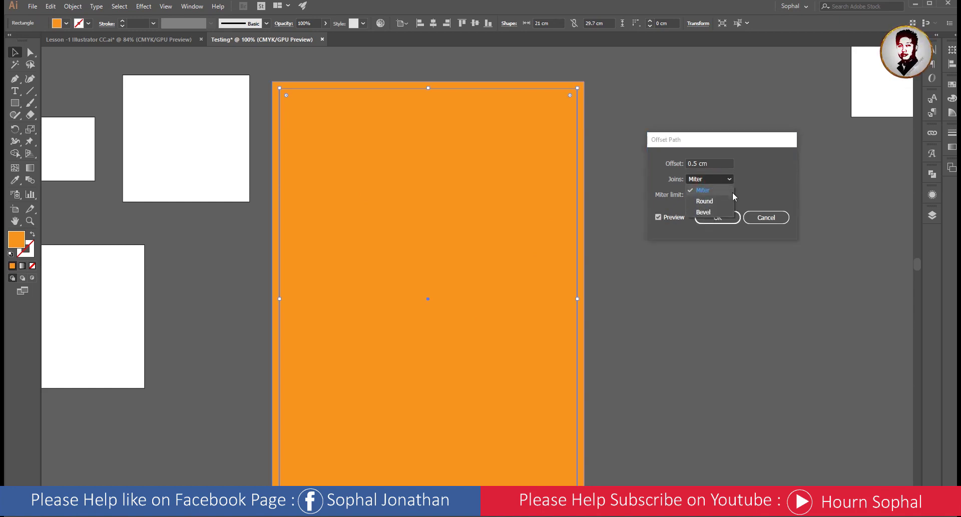
left_click(756, 181)
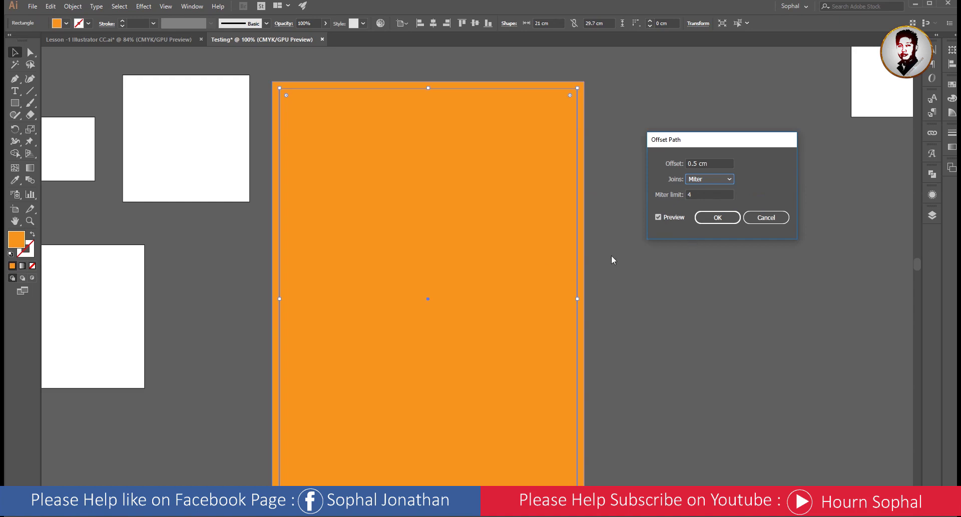
left_click(702, 195)
left_click_drag(714, 139, 698, 128)
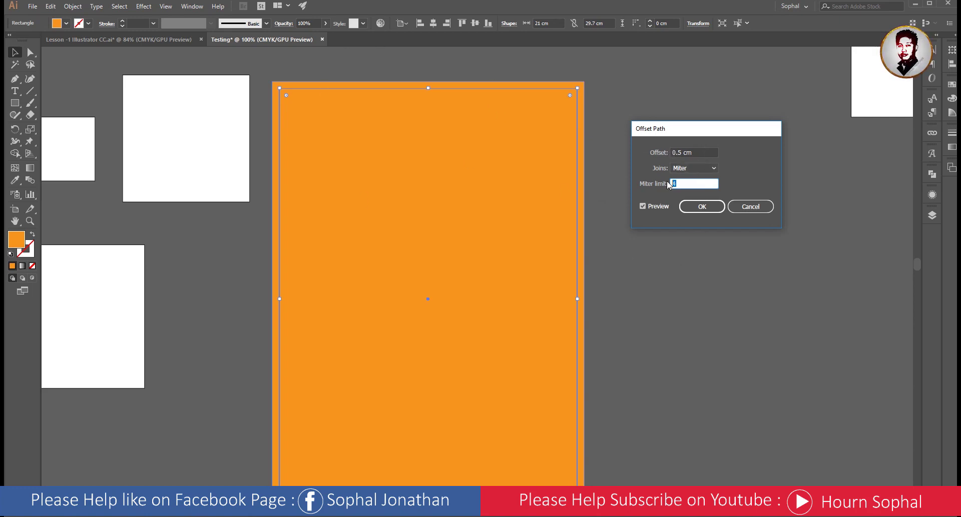
left_click(702, 207)
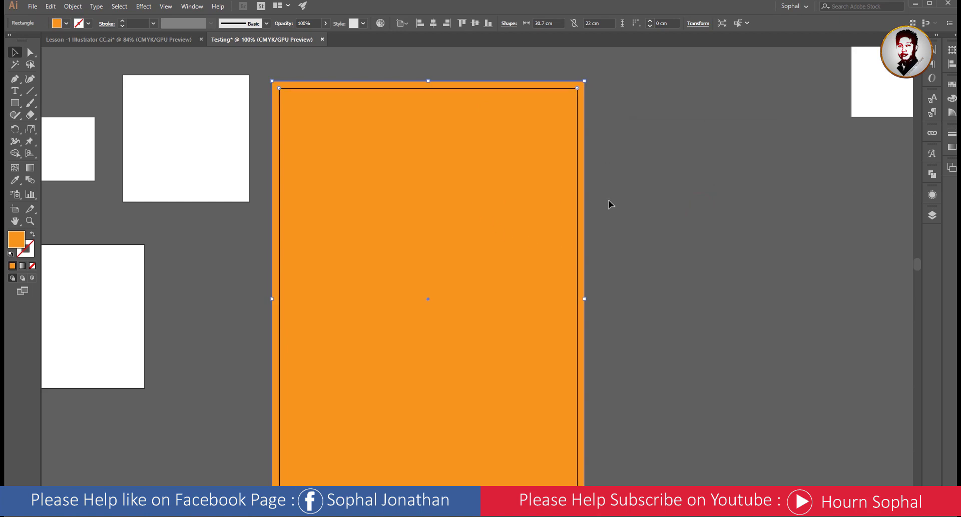
left_click_drag(557, 193, 322, 202)
key("ctrl+z")
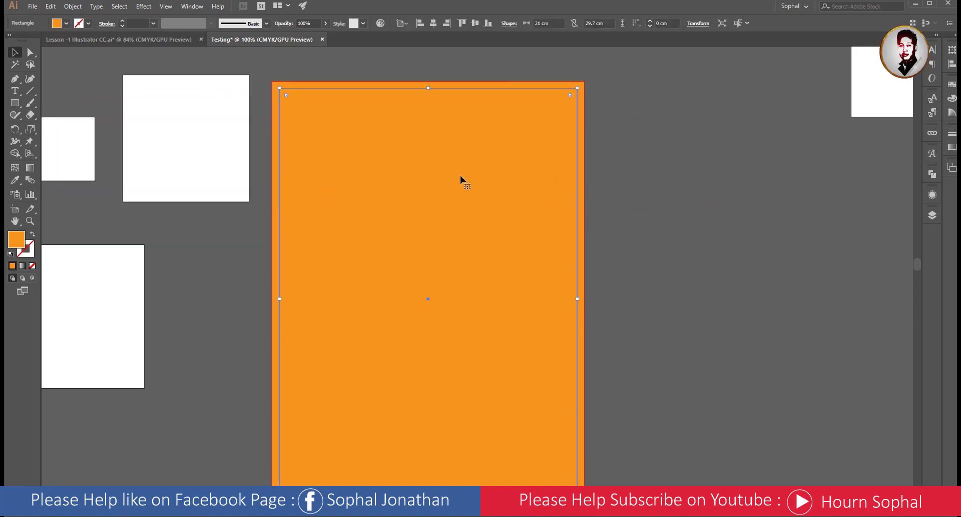
Create a -0.5 cm inset copy of the orange rectangle with Offset Path.
scroll(466, 193, "down", 1)
left_click_drag(451, 220, 475, 228)
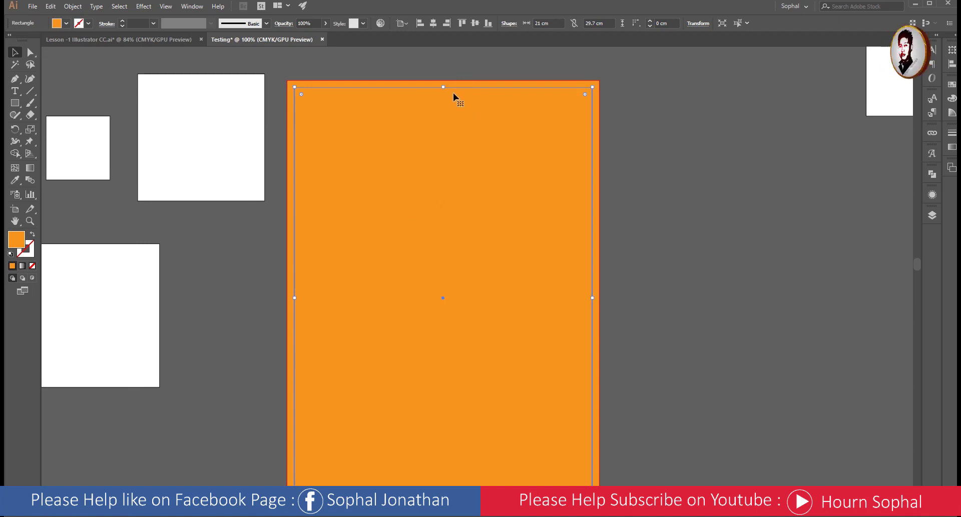
left_click(73, 7)
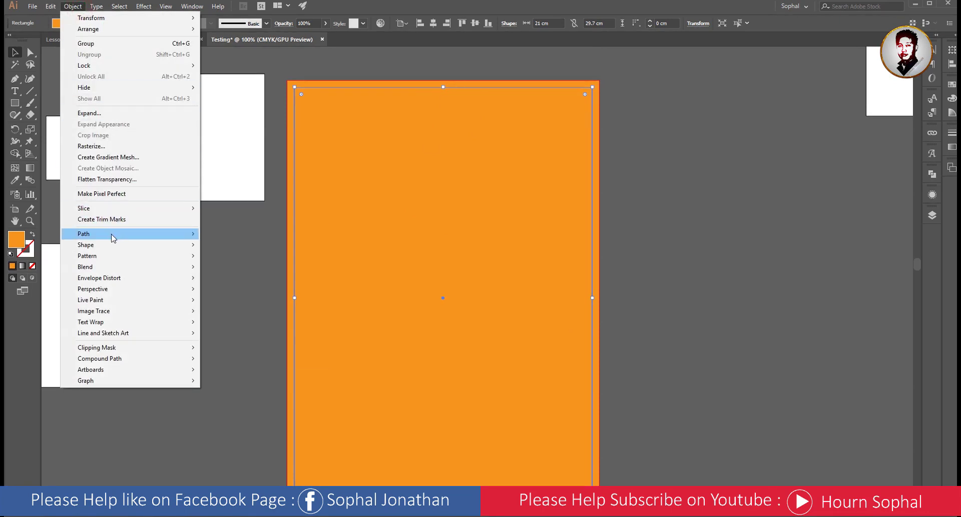
mouse_move(83, 233)
left_click(237, 270)
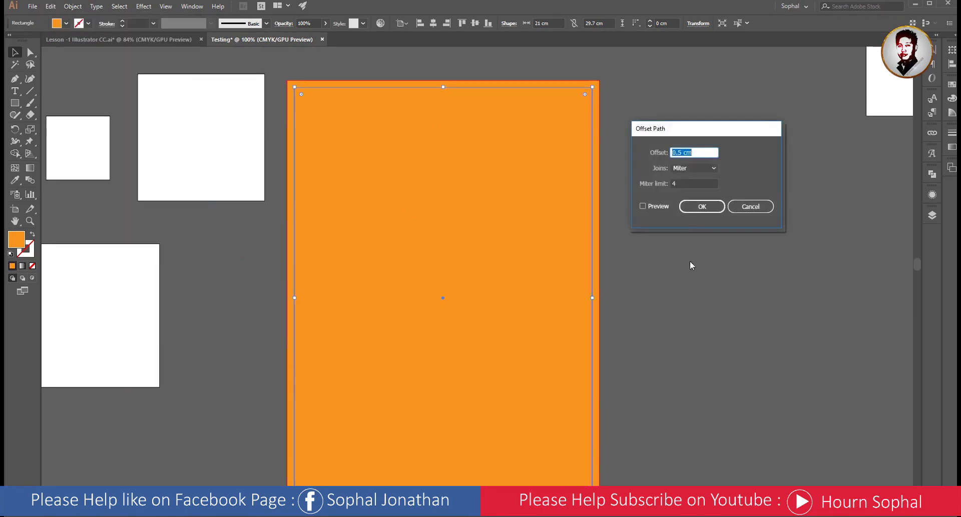
left_click(673, 152)
type("-")
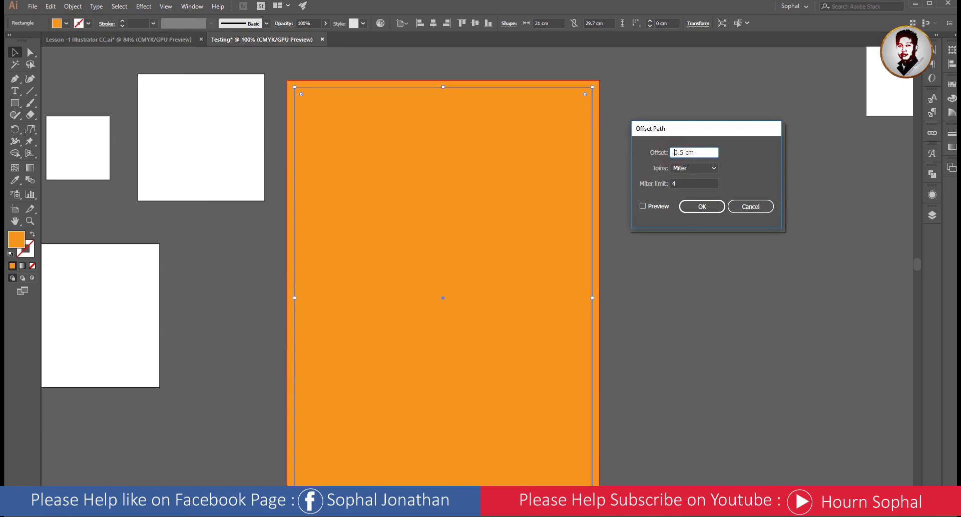
left_click(644, 206)
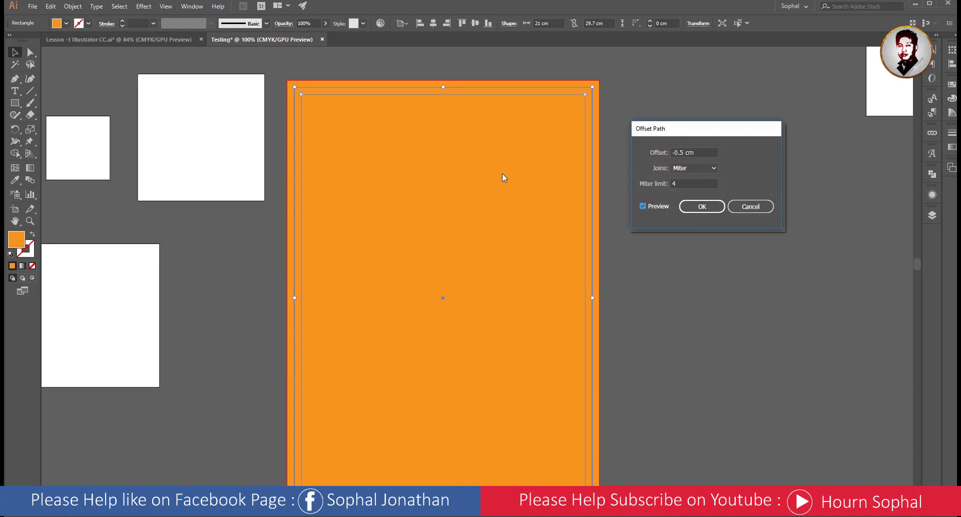
left_click(703, 210)
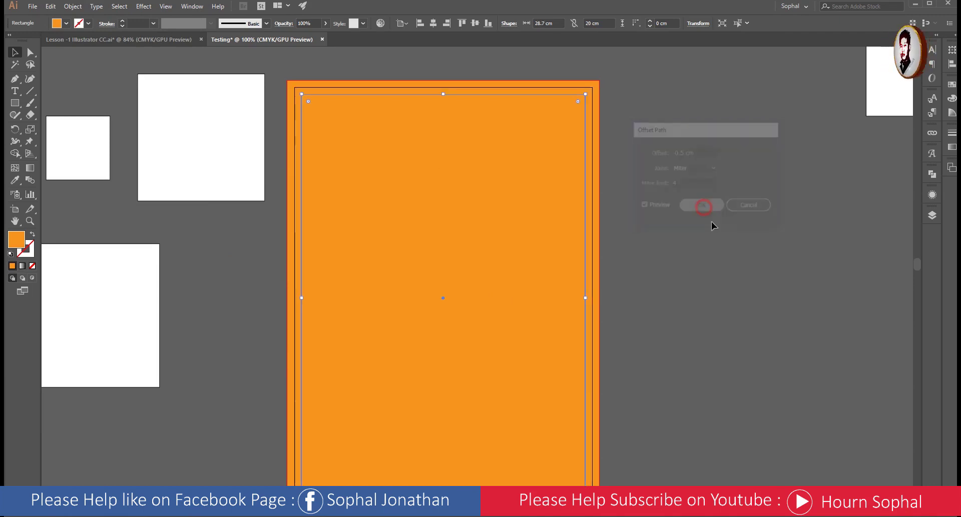
Convert the -0.5 cm inset path into a guide with Make Guides and zoom to check it.
right_click(532, 235)
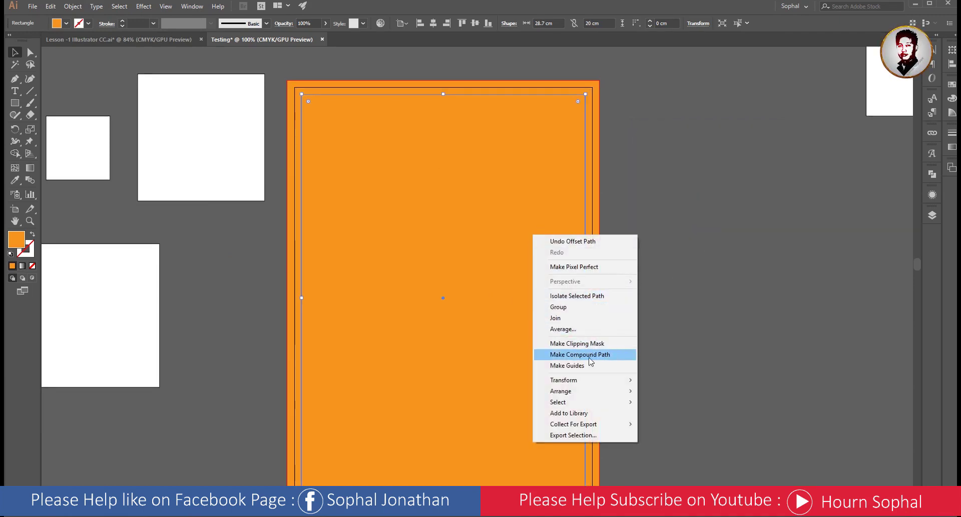
left_click(562, 370)
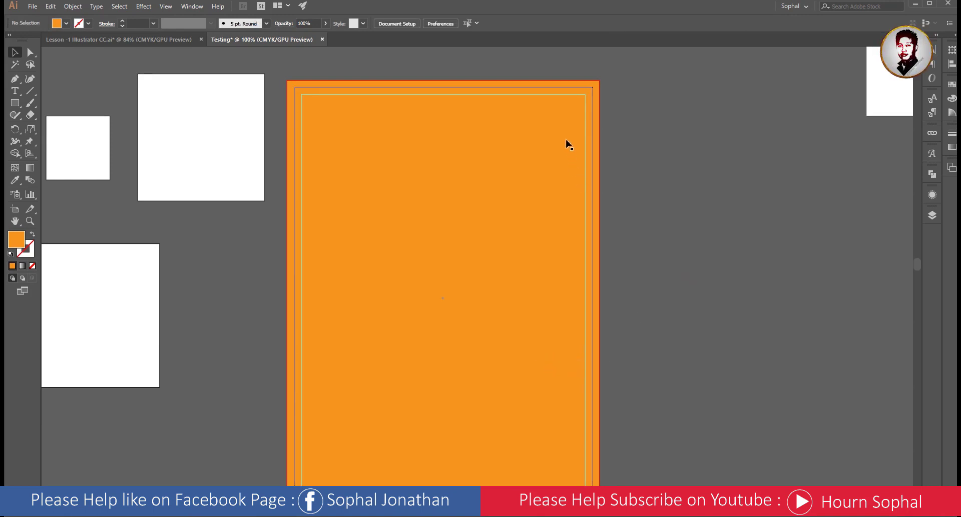
scroll(571, 125, "up", 3)
scroll(575, 103, "up", 3)
scroll(574, 101, "down", 2)
scroll(522, 122, "down", 2)
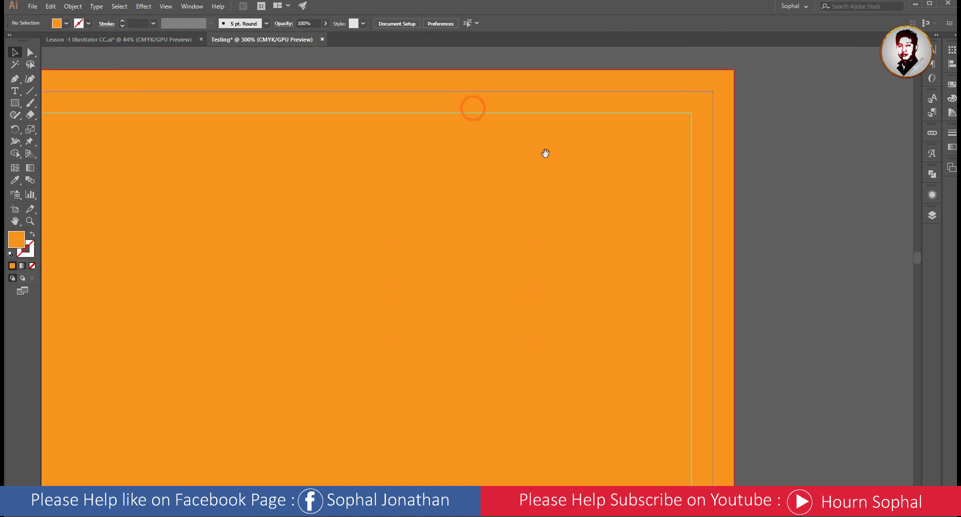
scroll(543, 152, "down", 2)
scroll(546, 155, "down", 1)
left_click_drag(554, 307, 544, 249)
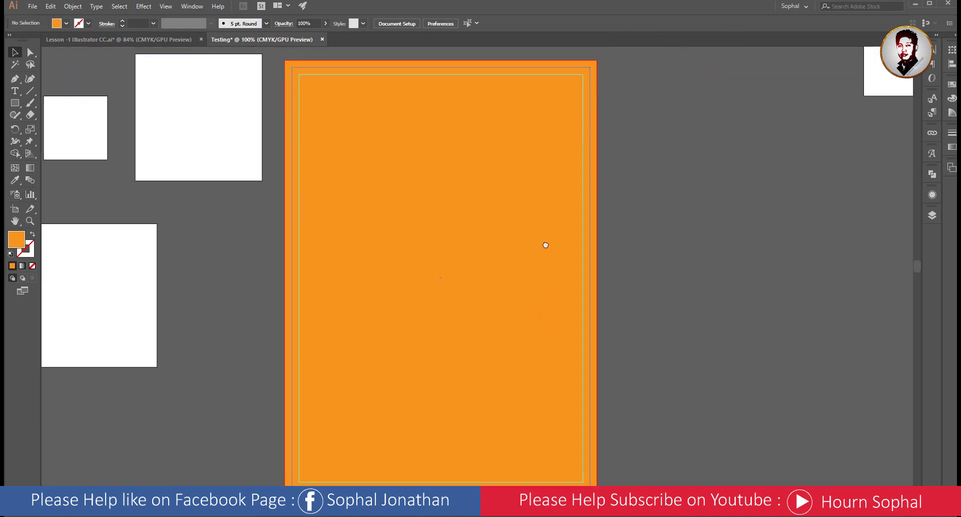